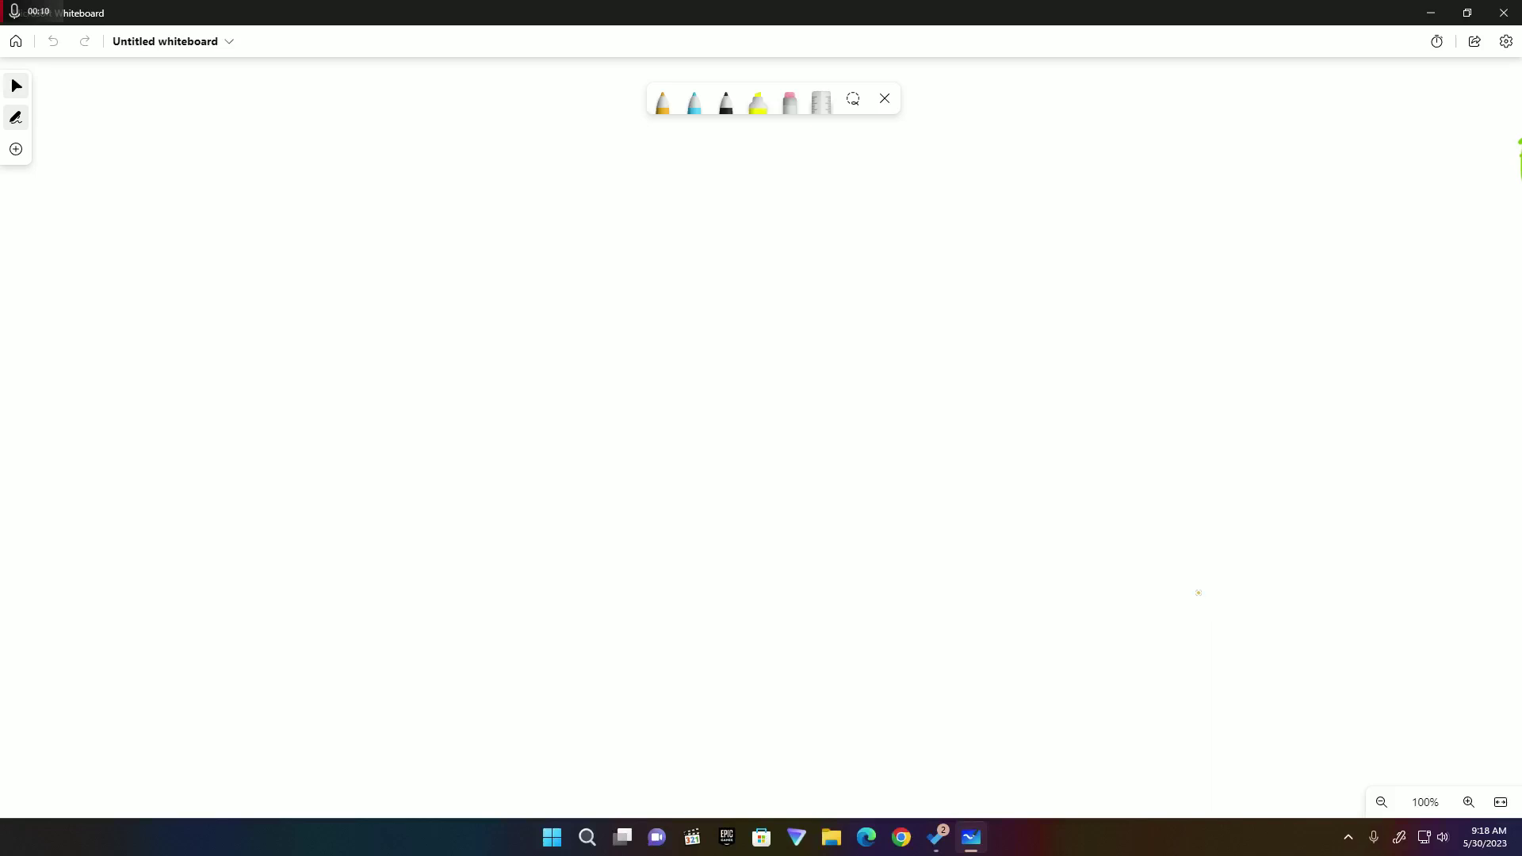
Handwrite the underlined heading "Section C" in black ink at the upper left of the blank canvas
{"action": "left_click", "coordinate": [726, 99]}
{"action": "mouse_move", "coordinate": [100, 110]}
{"action": "left_mouse_down"}
{"action": "mouse_move", "coordinate": [87, 131]}
{"action": "mouse_move", "coordinate": [121, 149]}
{"action": "mouse_move", "coordinate": [167, 103]}
{"action": "mouse_move", "coordinate": [228, 147]}
{"action": "mouse_move", "coordinate": [306, 120]}
{"action": "left_mouse_up"}
{"action": "left_click_drag", "start_coordinate": [87, 188], "coordinate": [270, 164]}
Handwrite the dashed topic line "Waves & Optics" in black beneath the Section C heading
{"action": "mouse_move", "coordinate": [26, 270]}
{"action": "left_mouse_down"}
{"action": "mouse_move", "coordinate": [106, 238]}
{"action": "mouse_move", "coordinate": [135, 274]}
{"action": "mouse_move", "coordinate": [173, 258]}
{"action": "mouse_move", "coordinate": [204, 268]}
{"action": "left_mouse_up"}
{"action": "left_click_drag", "start_coordinate": [259, 204], "coordinate": [261, 253]}
{"action": "left_click_drag", "start_coordinate": [268, 246], "coordinate": [286, 295]}
{"action": "left_click_drag", "start_coordinate": [321, 230], "coordinate": [317, 232]}
{"action": "mouse_move", "coordinate": [343, 254]}
{"action": "left_mouse_down"}
{"action": "mouse_move", "coordinate": [344, 281]}
{"action": "mouse_move", "coordinate": [355, 259]}
{"action": "left_mouse_up"}
{"action": "mouse_move", "coordinate": [367, 204]}
{"action": "left_mouse_down"}
{"action": "mouse_move", "coordinate": [363, 263]}
{"action": "mouse_move", "coordinate": [362, 241]}
{"action": "left_mouse_up"}
{"action": "left_click_drag", "start_coordinate": [366, 255], "coordinate": [388, 238]}
{"action": "left_click_drag", "start_coordinate": [387, 247], "coordinate": [418, 257]}
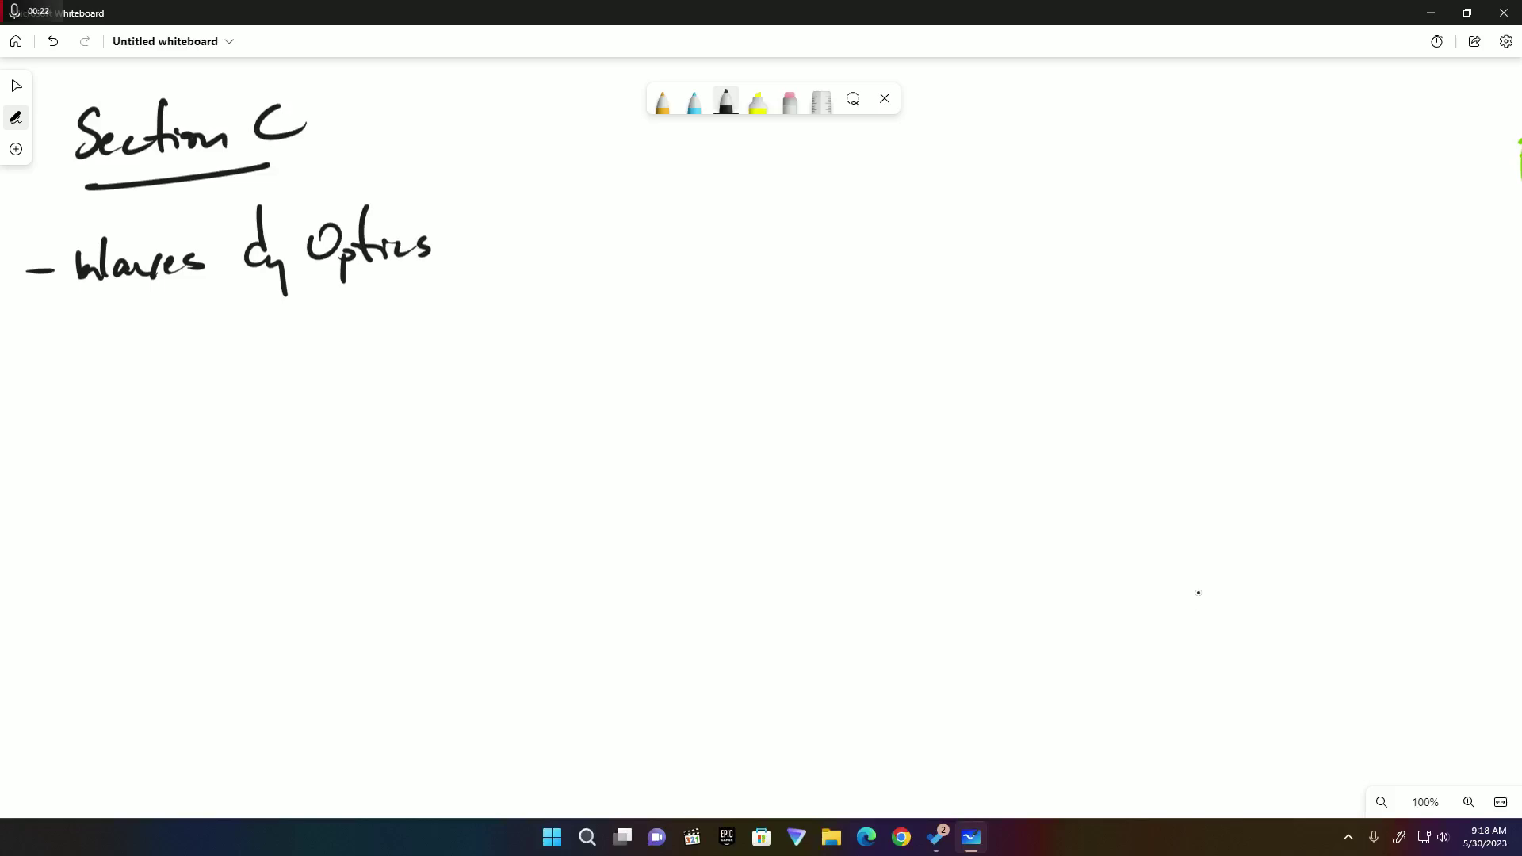
In orange, draw an arrow from "Waves" and write the definition "A means of transferring energy without transferring matter."
{"action": "left_click", "coordinate": [662, 102]}
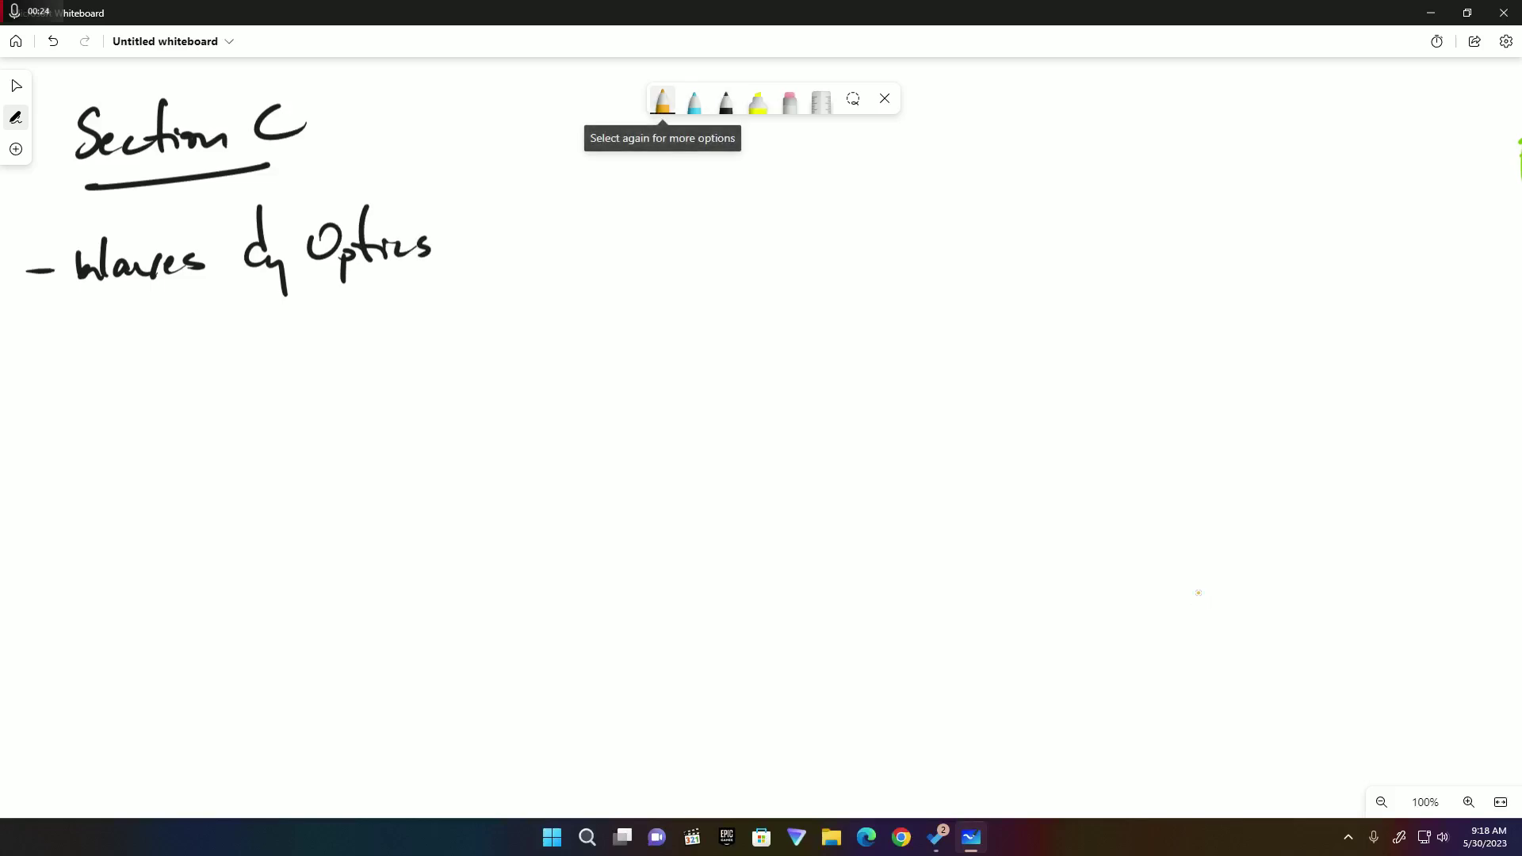
{"action": "mouse_move", "coordinate": [138, 295]}
{"action": "left_mouse_down"}
{"action": "mouse_move", "coordinate": [197, 404]}
{"action": "mouse_move", "coordinate": [191, 440]}
{"action": "left_mouse_up"}
{"action": "left_click_drag", "start_coordinate": [209, 363], "coordinate": [224, 443]}
{"action": "left_click_drag", "start_coordinate": [195, 422], "coordinate": [408, 434]}
{"action": "mouse_move", "coordinate": [430, 369]}
{"action": "left_mouse_down"}
{"action": "mouse_move", "coordinate": [424, 454]}
{"action": "mouse_move", "coordinate": [449, 414]}
{"action": "mouse_move", "coordinate": [474, 437]}
{"action": "left_mouse_up"}
{"action": "left_click_drag", "start_coordinate": [483, 420], "coordinate": [560, 432]}
{"action": "left_click_drag", "start_coordinate": [595, 368], "coordinate": [583, 449]}
{"action": "left_click_drag", "start_coordinate": [562, 430], "coordinate": [675, 428]}
{"action": "left_click_drag", "start_coordinate": [696, 420], "coordinate": [683, 462]}
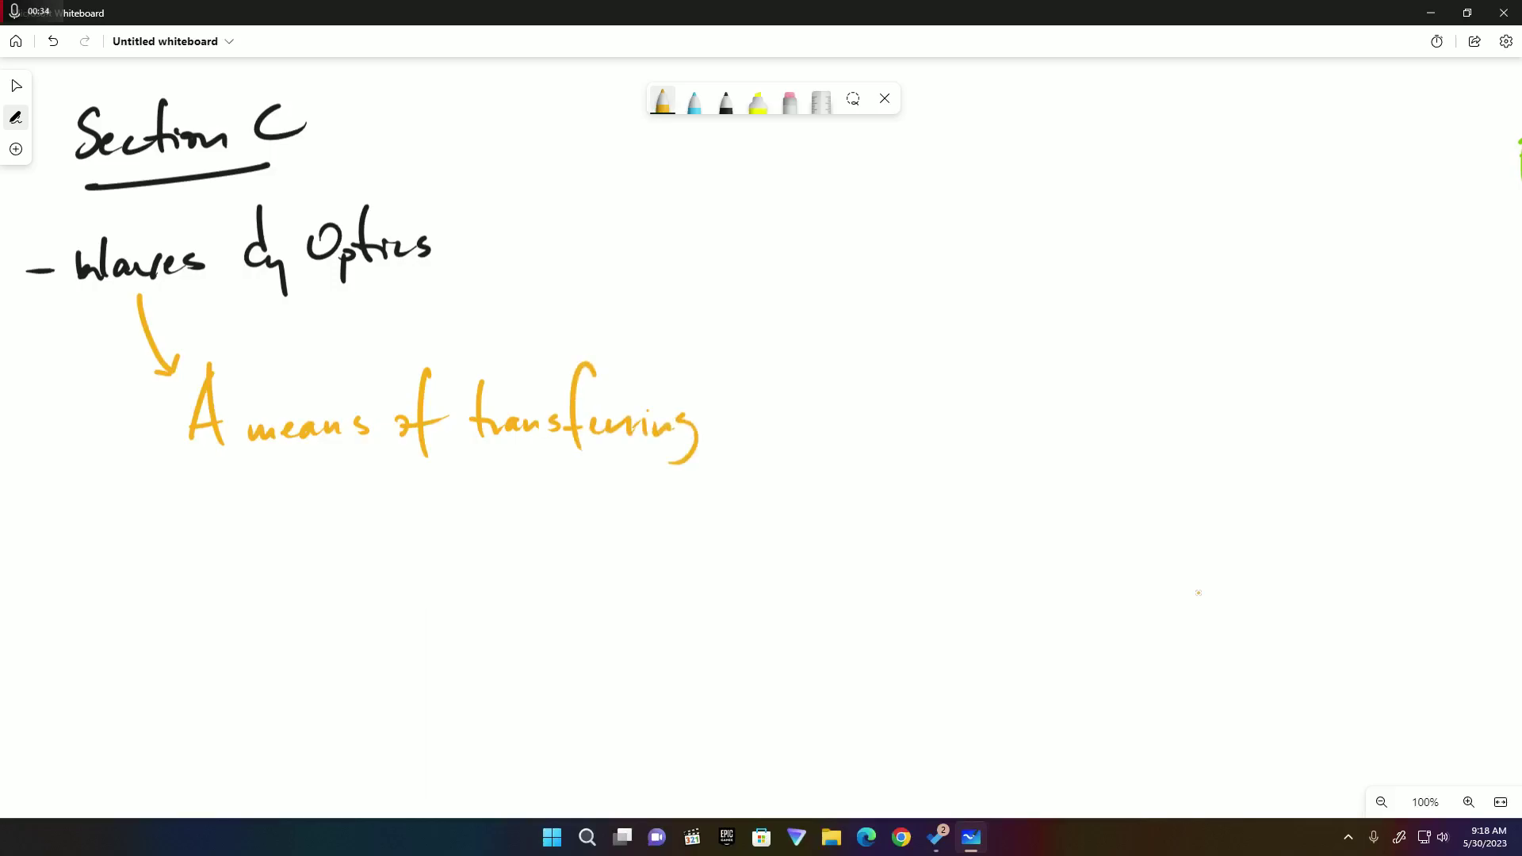
{"action": "mouse_move", "coordinate": [115, 513]}
{"action": "left_mouse_down"}
{"action": "mouse_move", "coordinate": [192, 515]}
{"action": "mouse_move", "coordinate": [214, 565]}
{"action": "left_mouse_up"}
{"action": "mouse_move", "coordinate": [283, 515]}
{"action": "left_mouse_down"}
{"action": "mouse_move", "coordinate": [321, 527]}
{"action": "mouse_move", "coordinate": [345, 508]}
{"action": "mouse_move", "coordinate": [403, 523]}
{"action": "mouse_move", "coordinate": [565, 511]}
{"action": "mouse_move", "coordinate": [570, 548]}
{"action": "mouse_move", "coordinate": [658, 511]}
{"action": "mouse_move", "coordinate": [643, 553]}
{"action": "left_mouse_up"}
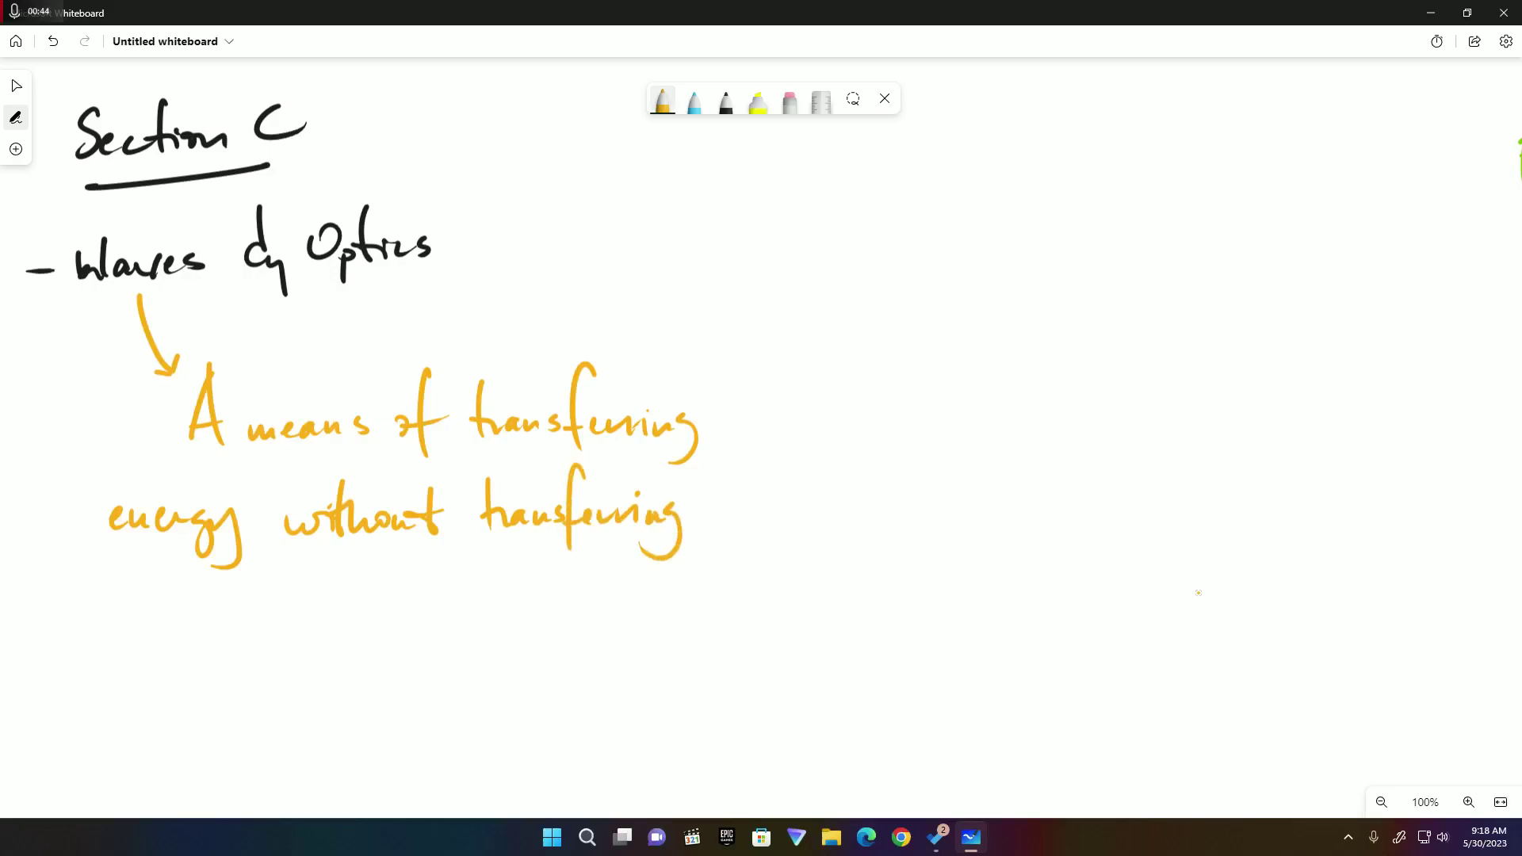
{"action": "mouse_move", "coordinate": [243, 623]}
{"action": "left_mouse_down"}
{"action": "mouse_move", "coordinate": [278, 606]}
{"action": "mouse_move", "coordinate": [322, 626]}
{"action": "mouse_move", "coordinate": [360, 609]}
{"action": "left_mouse_up"}
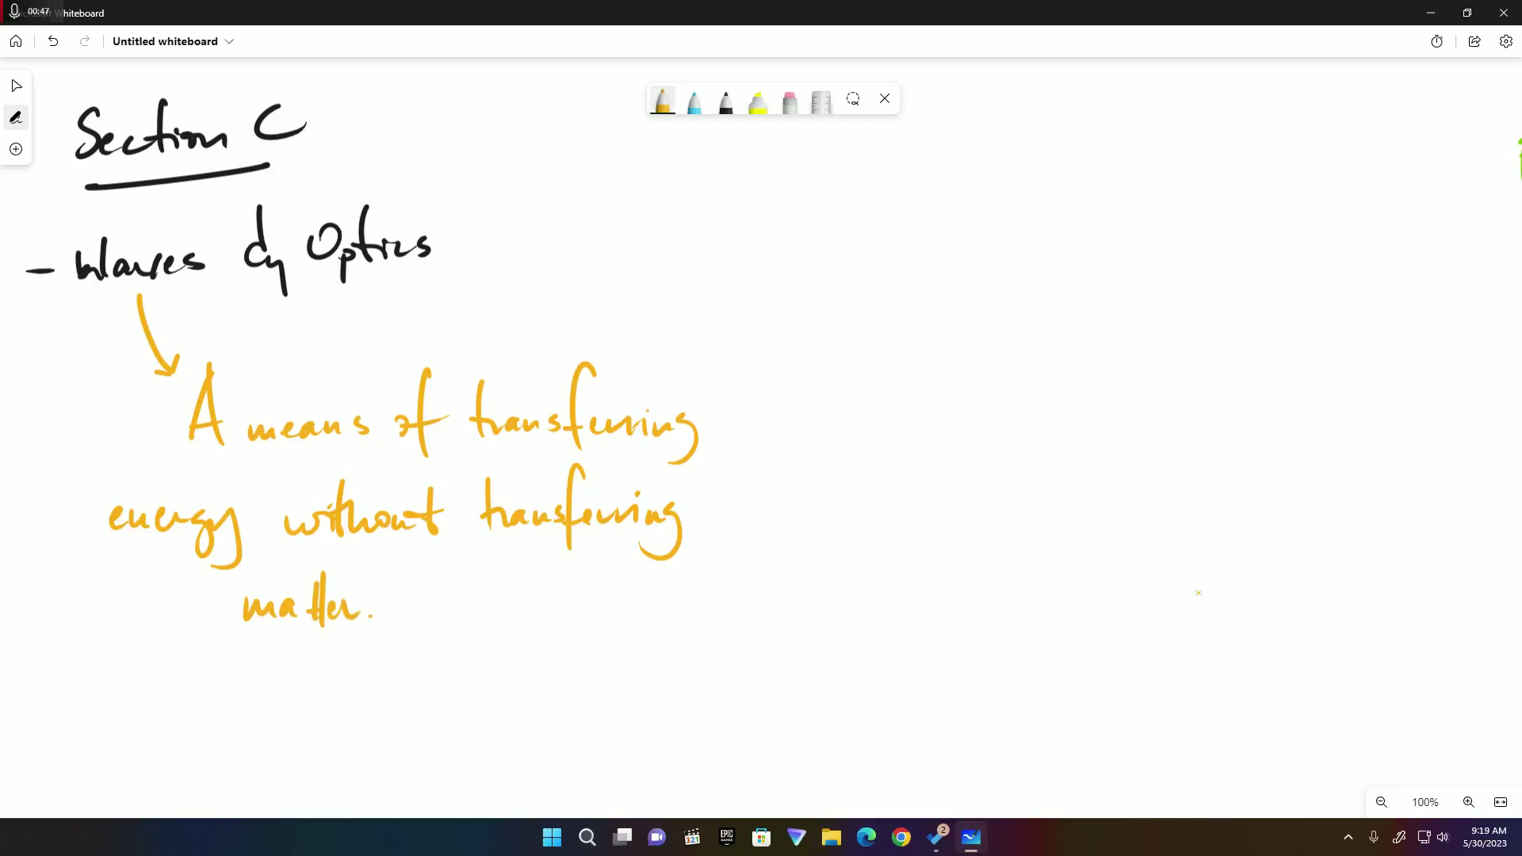
Change the blue pen to green, then draw an arrow up from the definition to the underlined label "Transverse"
{"action": "left_click", "coordinate": [694, 101]}
{"action": "left_click", "coordinate": [694, 101]}
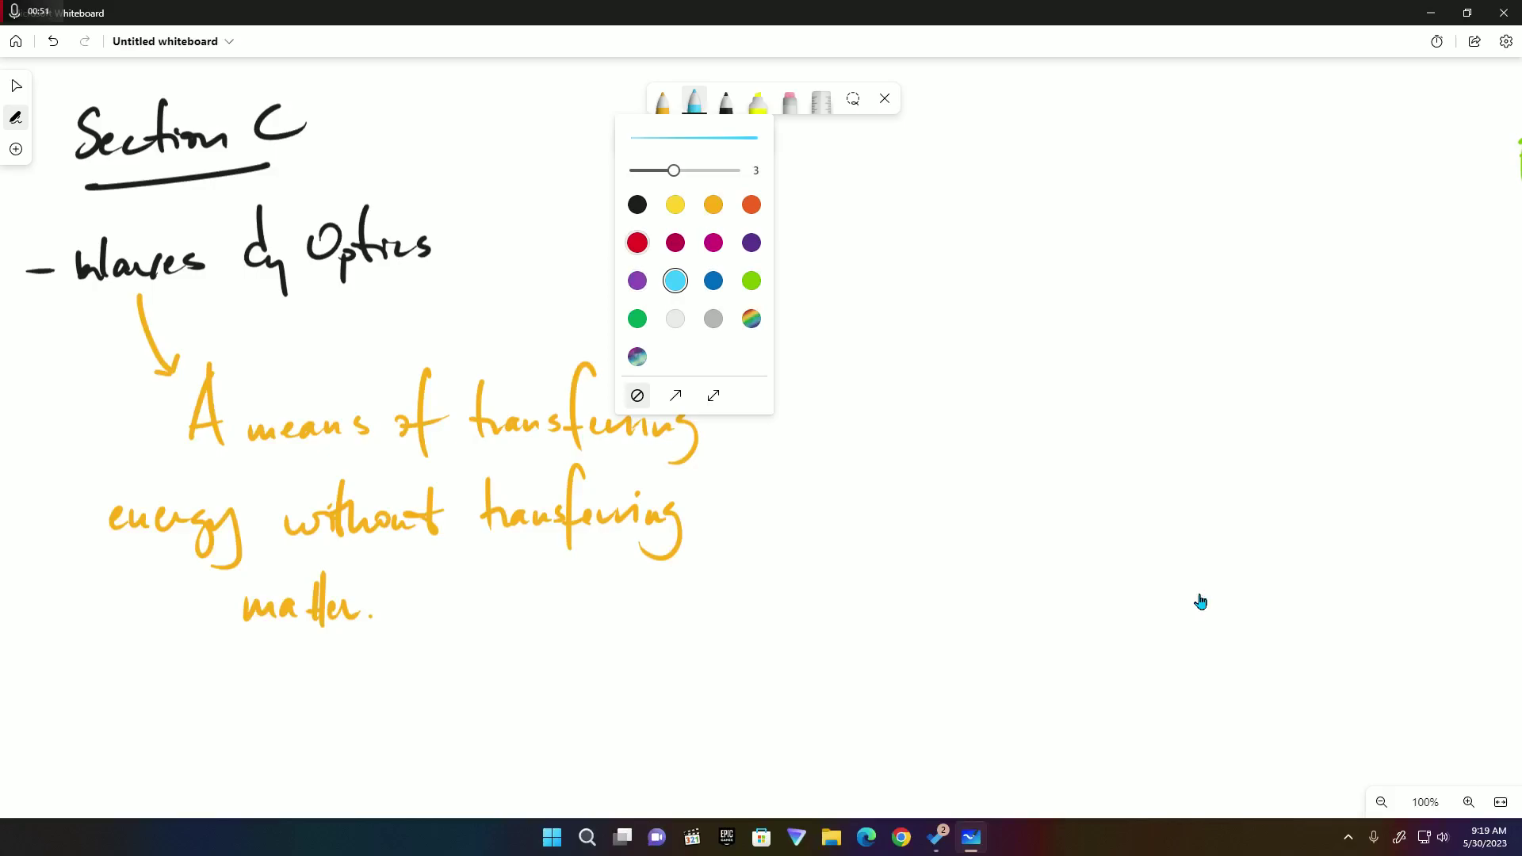
{"action": "left_click", "coordinate": [637, 281]}
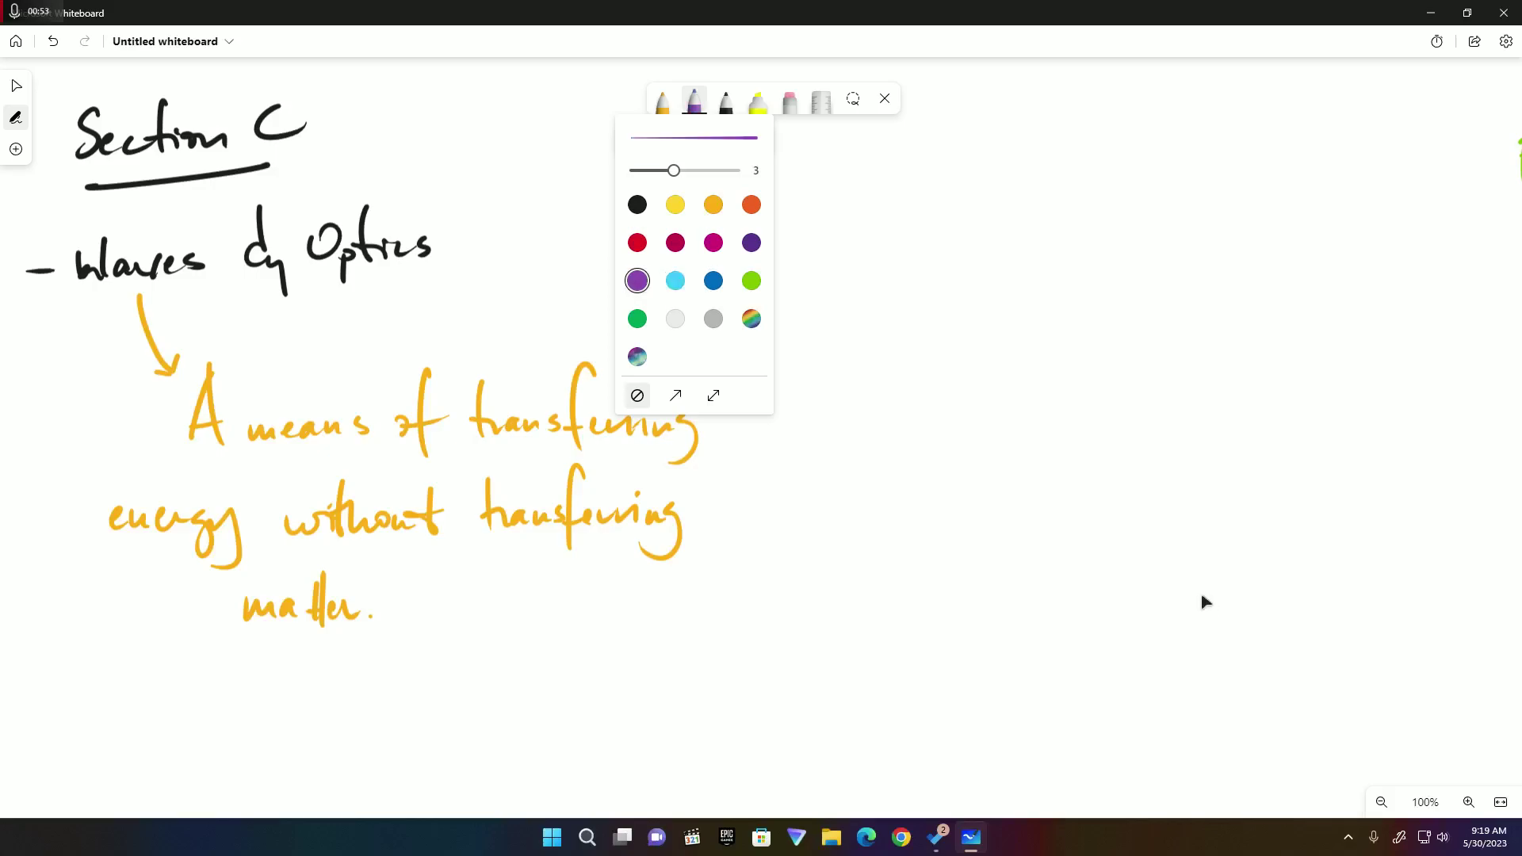
{"action": "left_click", "coordinate": [694, 100]}
{"action": "left_click", "coordinate": [638, 319]}
{"action": "left_click_drag", "start_coordinate": [617, 362], "coordinate": [796, 216]}
{"action": "left_click_drag", "start_coordinate": [852, 158], "coordinate": [854, 195]}
{"action": "mouse_move", "coordinate": [829, 164]}
{"action": "left_mouse_down"}
{"action": "mouse_move", "coordinate": [876, 144]}
{"action": "mouse_move", "coordinate": [896, 190]}
{"action": "mouse_move", "coordinate": [921, 192]}
{"action": "left_mouse_up"}
{"action": "mouse_move", "coordinate": [940, 180]}
{"action": "left_mouse_down"}
{"action": "mouse_move", "coordinate": [950, 192]}
{"action": "mouse_move", "coordinate": [1005, 168]}
{"action": "mouse_move", "coordinate": [1030, 180]}
{"action": "left_mouse_up"}
{"action": "mouse_move", "coordinate": [869, 201]}
{"action": "left_mouse_down"}
{"action": "mouse_move", "coordinate": [995, 195]}
{"action": "mouse_move", "coordinate": [971, 208]}
{"action": "left_mouse_up"}
{"action": "left_click", "coordinate": [980, 215]}
Change the orange pen to red, then draw an arrow down from the definition to the underlined label "Longitudinal"
{"action": "left_click", "coordinate": [663, 102]}
{"action": "left_click", "coordinate": [662, 102]}
{"action": "left_click", "coordinate": [606, 242]}
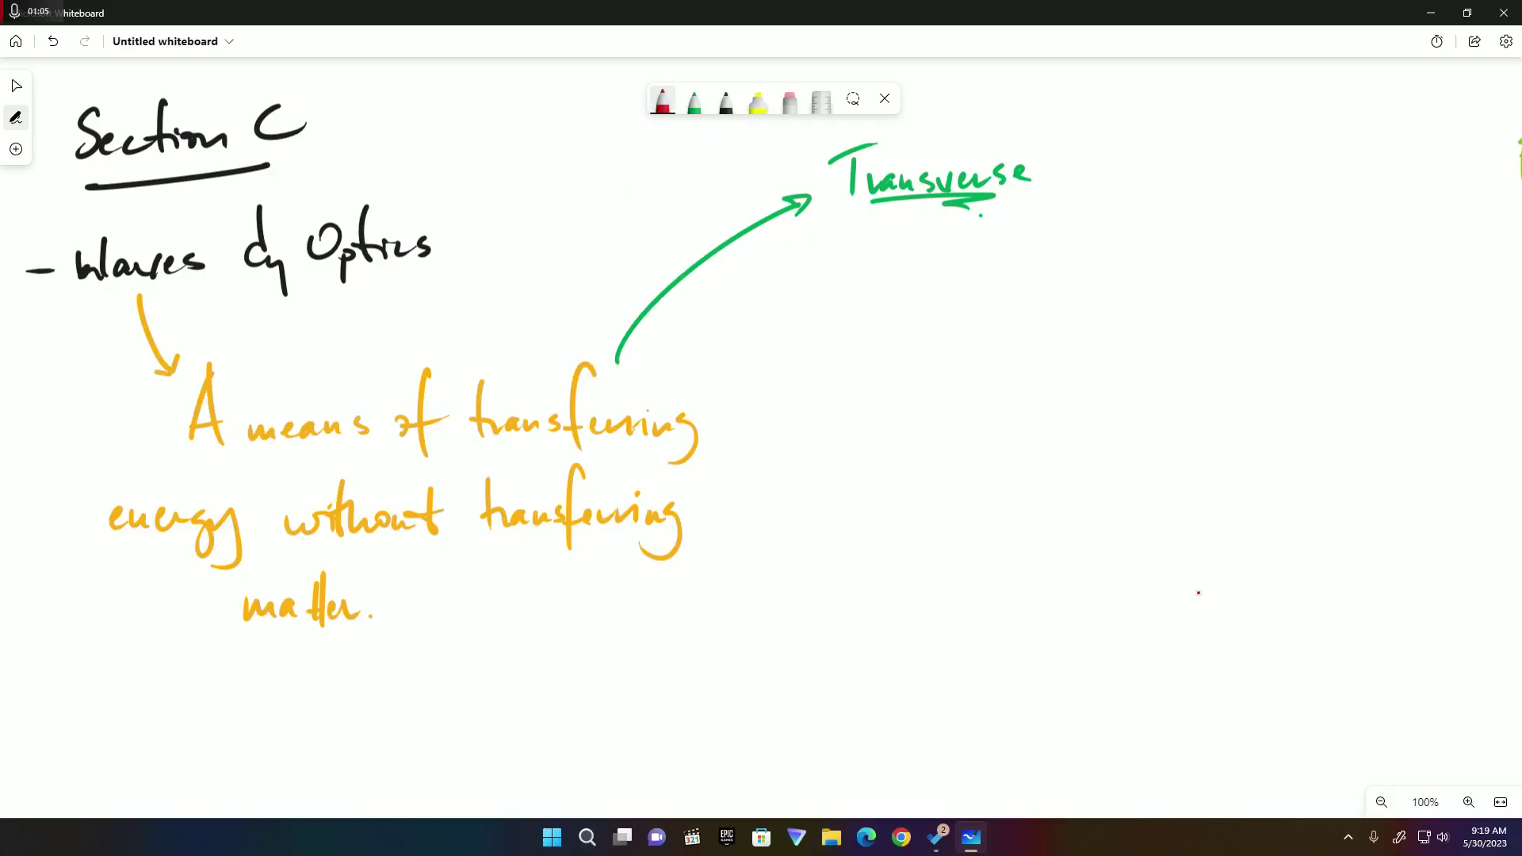
{"action": "mouse_move", "coordinate": [597, 547]}
{"action": "left_mouse_down"}
{"action": "mouse_move", "coordinate": [700, 679]}
{"action": "mouse_move", "coordinate": [676, 681]}
{"action": "left_mouse_up"}
{"action": "mouse_move", "coordinate": [723, 634]}
{"action": "left_mouse_down"}
{"action": "mouse_move", "coordinate": [743, 682]}
{"action": "mouse_move", "coordinate": [759, 670]}
{"action": "left_mouse_up"}
{"action": "mouse_move", "coordinate": [767, 664]}
{"action": "left_mouse_down"}
{"action": "mouse_move", "coordinate": [792, 698]}
{"action": "mouse_move", "coordinate": [819, 680]}
{"action": "left_mouse_up"}
{"action": "left_click", "coordinate": [822, 651]}
{"action": "left_click_drag", "start_coordinate": [848, 616], "coordinate": [847, 679]}
{"action": "left_click_drag", "start_coordinate": [832, 665], "coordinate": [872, 674]}
{"action": "mouse_move", "coordinate": [888, 659]}
{"action": "left_mouse_down"}
{"action": "mouse_move", "coordinate": [875, 675]}
{"action": "mouse_move", "coordinate": [893, 673]}
{"action": "left_mouse_up"}
{"action": "mouse_move", "coordinate": [904, 660]}
{"action": "left_mouse_down"}
{"action": "mouse_move", "coordinate": [904, 675]}
{"action": "mouse_move", "coordinate": [950, 673]}
{"action": "left_mouse_up"}
{"action": "left_click_drag", "start_coordinate": [979, 627], "coordinate": [972, 672]}
{"action": "left_click_drag", "start_coordinate": [753, 699], "coordinate": [876, 688]}
{"action": "left_click_drag", "start_coordinate": [828, 705], "coordinate": [858, 715]}
{"action": "left_click", "coordinate": [880, 716]}
Sketch a green sine wave on a pair of arrowed axes below the "Transverse" label
{"action": "left_click", "coordinate": [694, 99]}
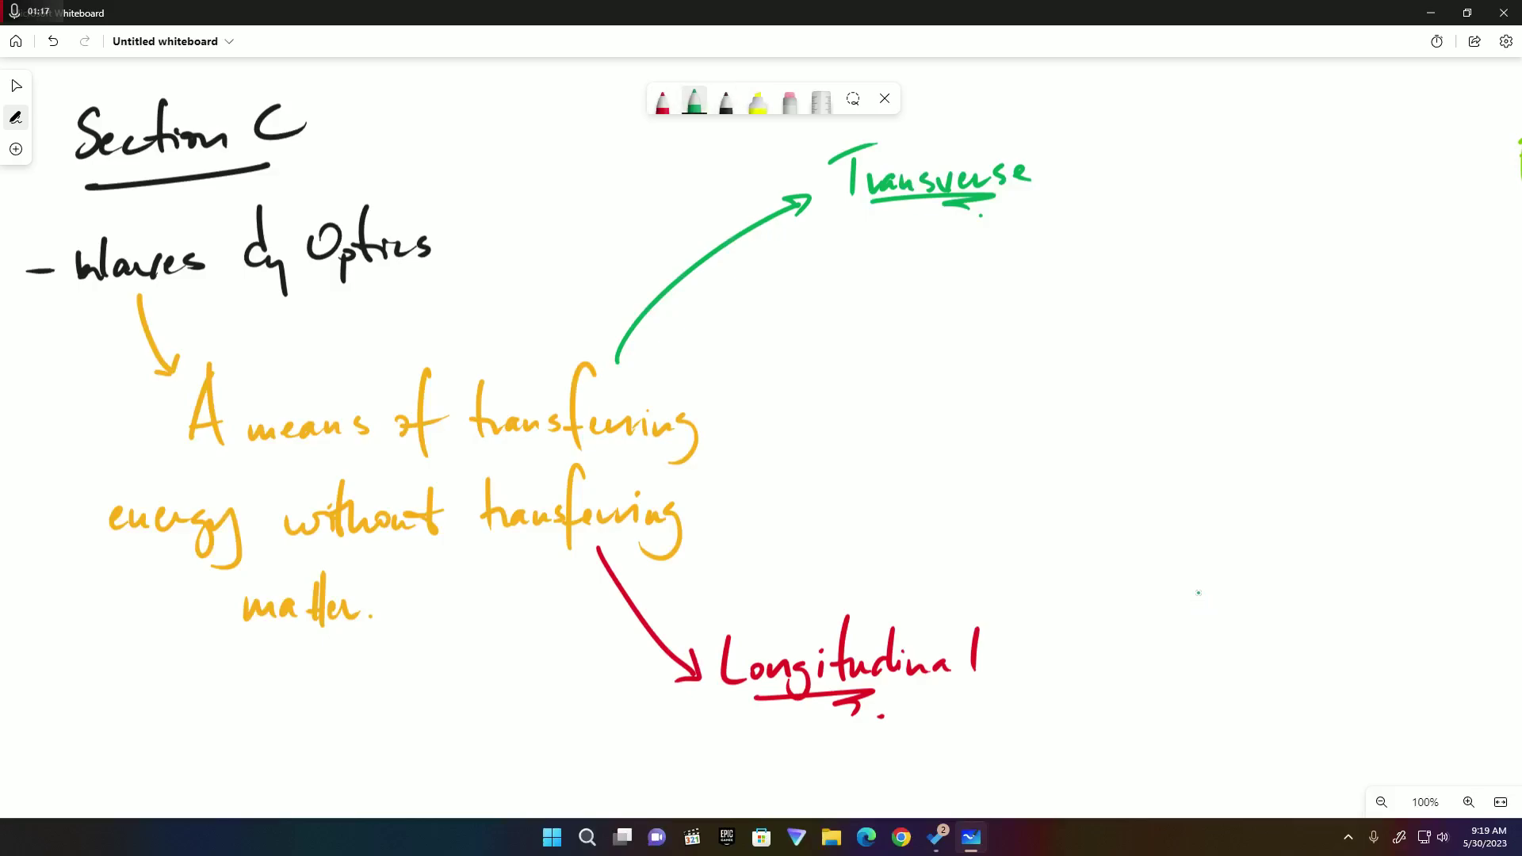
{"action": "left_click_drag", "start_coordinate": [823, 320], "coordinate": [1251, 298]}
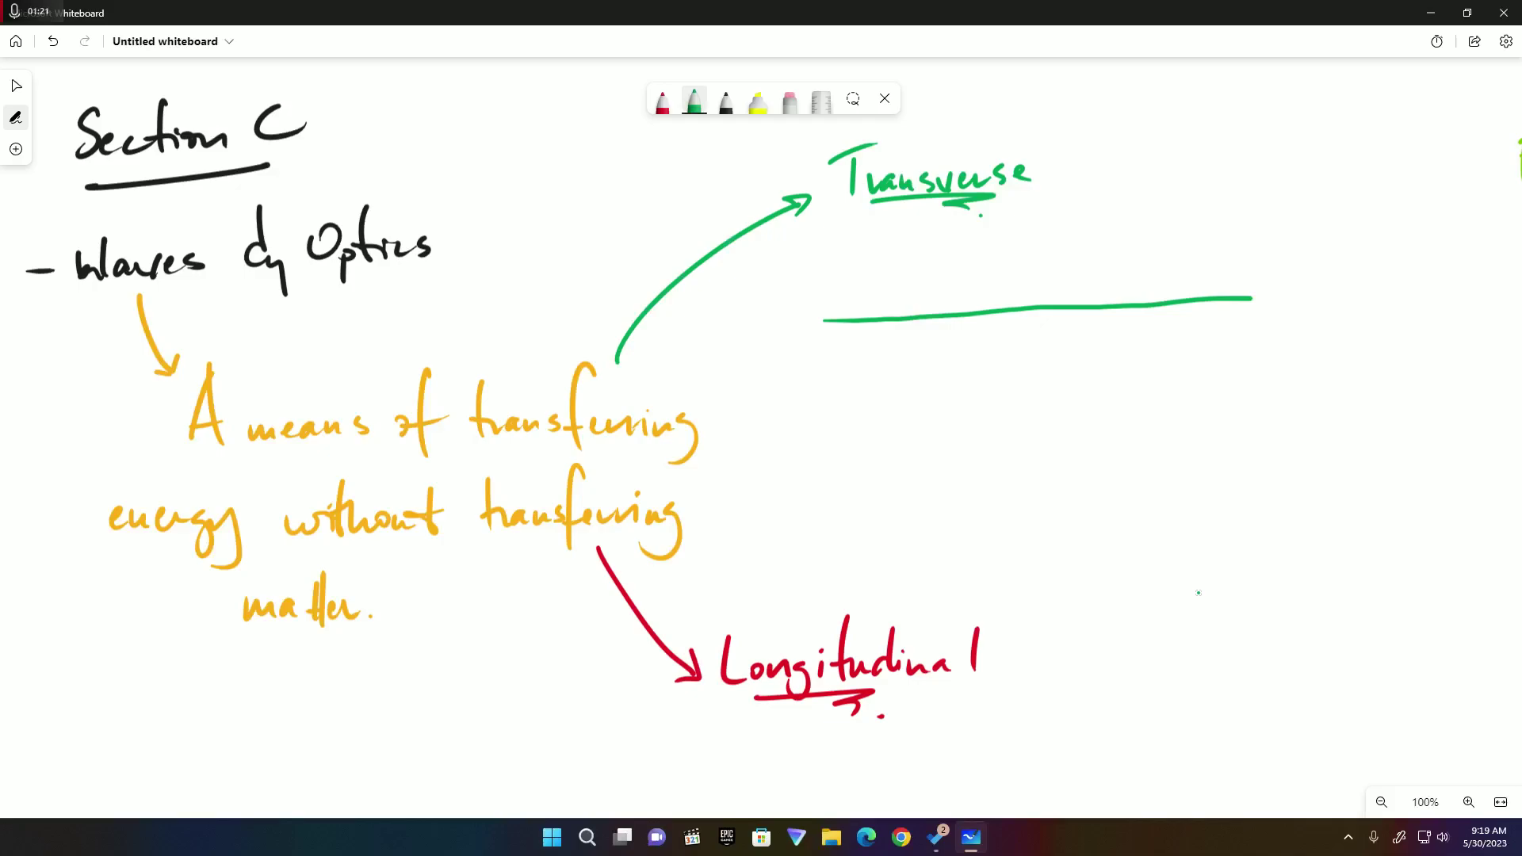
{"action": "left_click_drag", "start_coordinate": [866, 243], "coordinate": [865, 407]}
{"action": "left_click_drag", "start_coordinate": [859, 257], "coordinate": [877, 258]}
{"action": "left_click_drag", "start_coordinate": [1245, 287], "coordinate": [1246, 310]}
{"action": "mouse_move", "coordinate": [868, 319]}
{"action": "left_mouse_down"}
{"action": "mouse_move", "coordinate": [897, 288]}
{"action": "mouse_move", "coordinate": [920, 347]}
{"action": "mouse_move", "coordinate": [953, 302]}
{"action": "mouse_move", "coordinate": [991, 296]}
{"action": "mouse_move", "coordinate": [1019, 339]}
{"action": "mouse_move", "coordinate": [1058, 282]}
{"action": "mouse_move", "coordinate": [1103, 326]}
{"action": "mouse_move", "coordinate": [1162, 305]}
{"action": "left_mouse_up"}
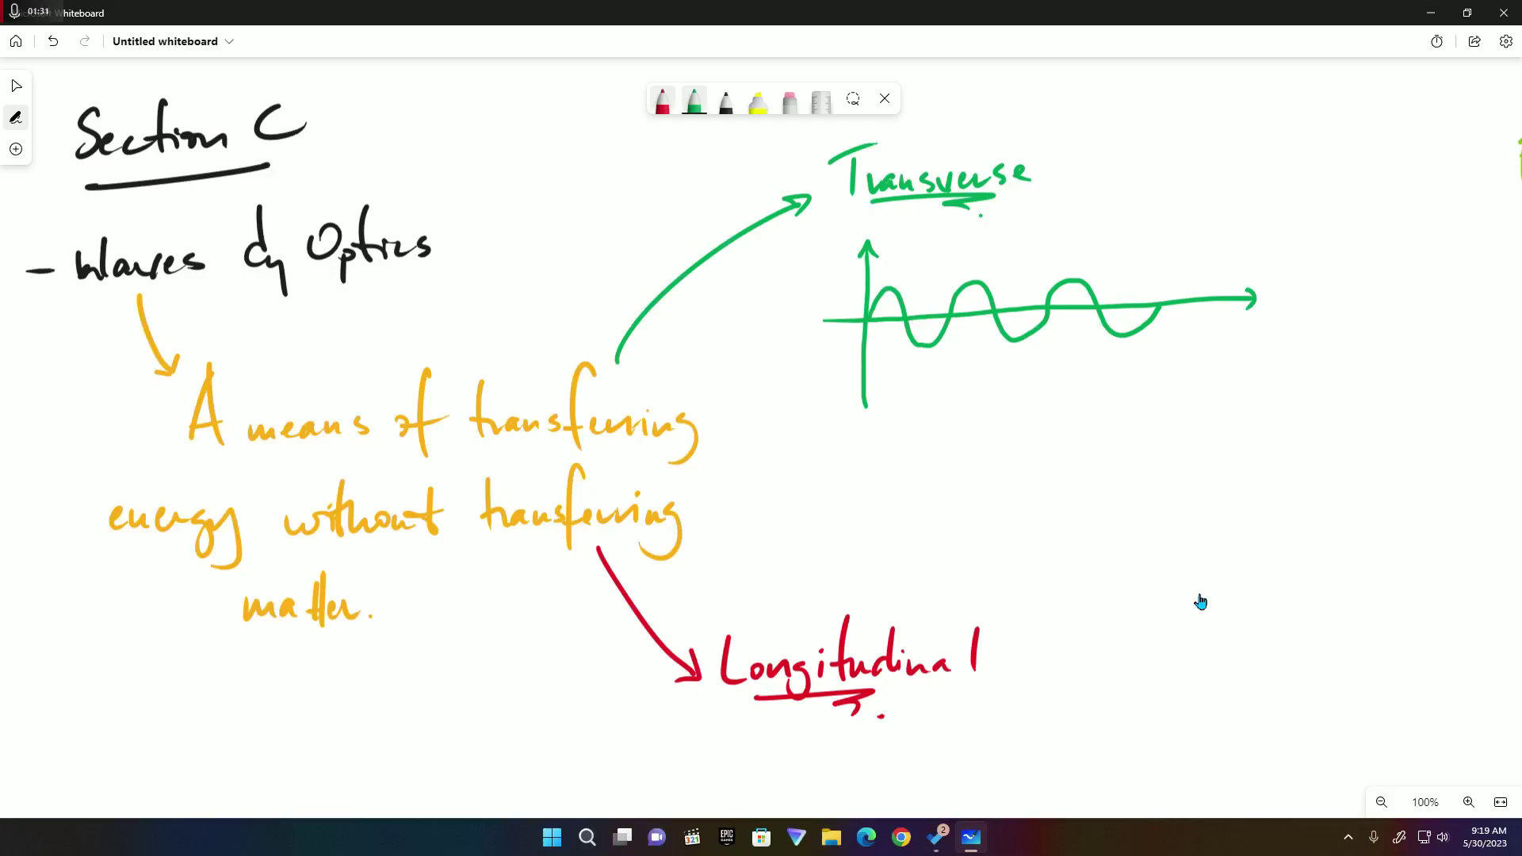
Draw a row of vertical red lines beside "Longitudinal", alternating between closely bunched and widely spaced groups
{"action": "left_click", "coordinate": [663, 102]}
{"action": "left_click_drag", "start_coordinate": [1075, 649], "coordinate": [1084, 749]}
{"action": "left_click_drag", "start_coordinate": [1084, 654], "coordinate": [1093, 742]}
{"action": "left_click_drag", "start_coordinate": [1097, 648], "coordinate": [1105, 748]}
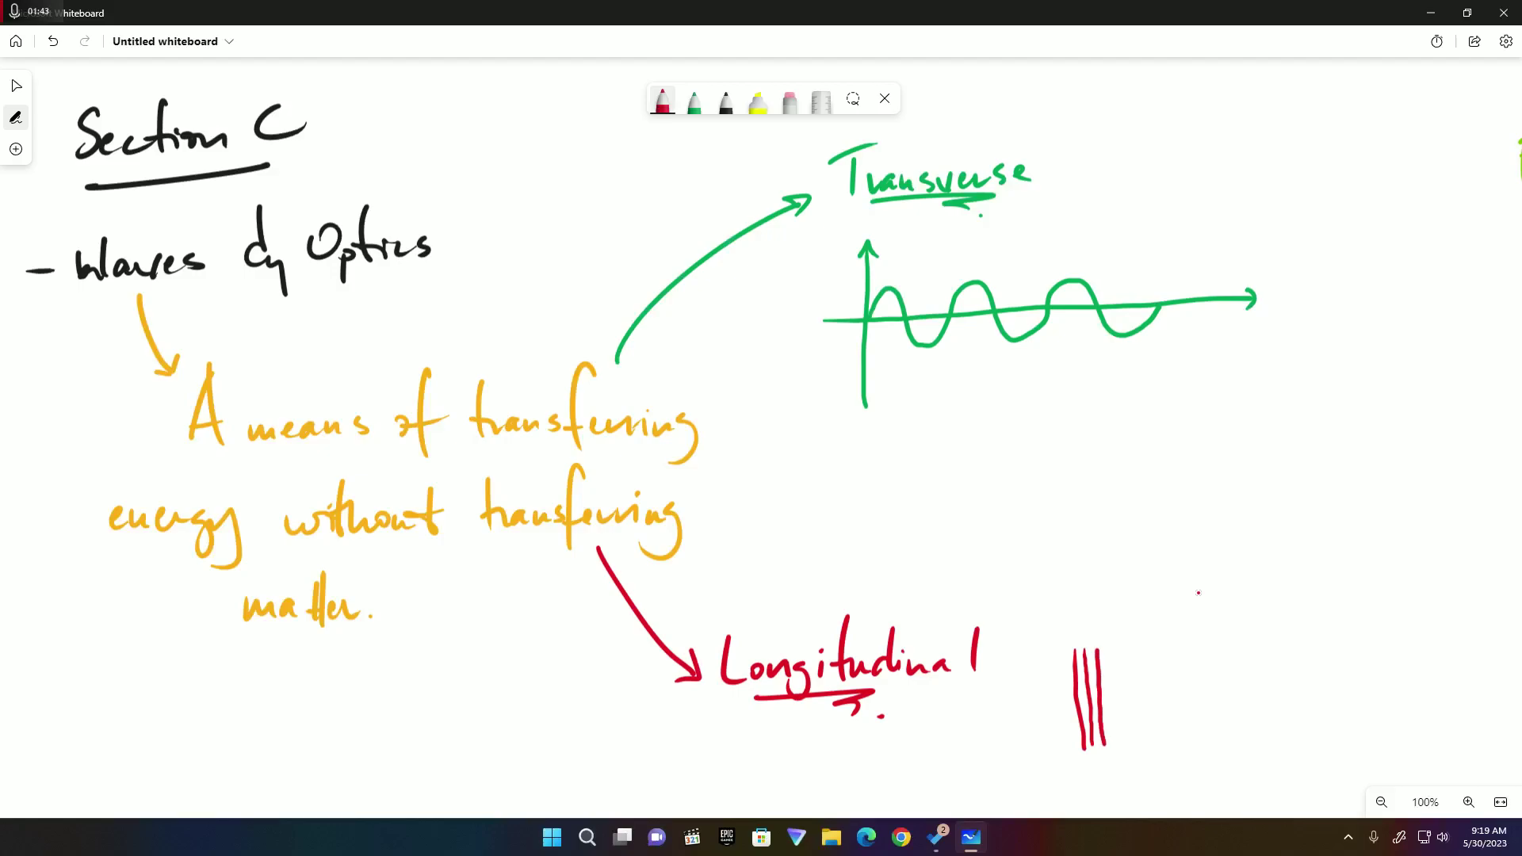
{"action": "left_click_drag", "start_coordinate": [1125, 649], "coordinate": [1132, 745]}
{"action": "left_click_drag", "start_coordinate": [1171, 647], "coordinate": [1173, 740]}
{"action": "left_click_drag", "start_coordinate": [1209, 648], "coordinate": [1215, 729]}
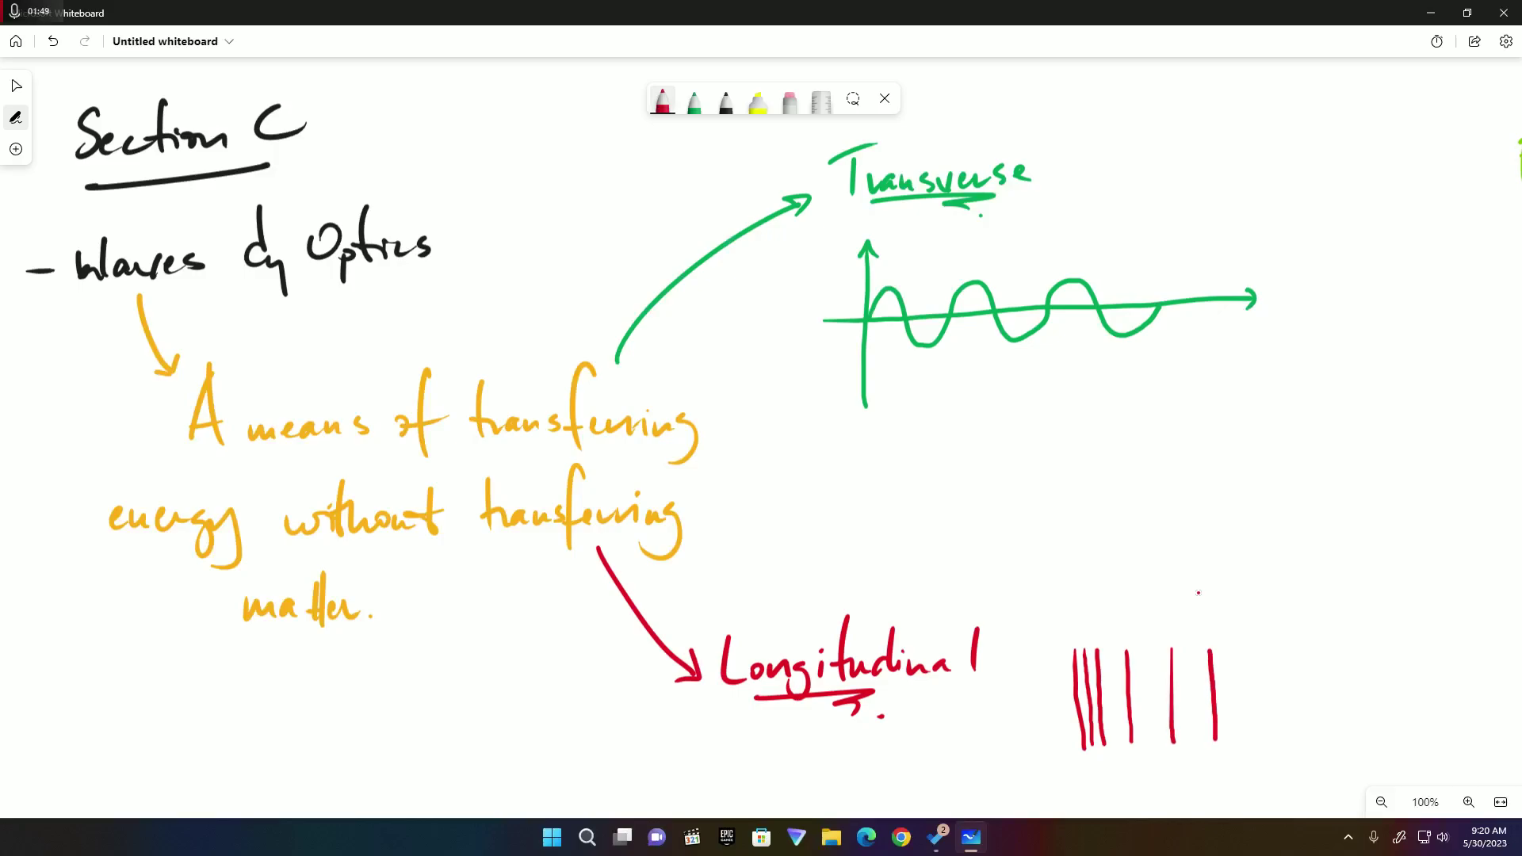
{"action": "left_click_drag", "start_coordinate": [1226, 648], "coordinate": [1234, 741]}
{"action": "left_click_drag", "start_coordinate": [1237, 650], "coordinate": [1245, 737]}
{"action": "left_click_drag", "start_coordinate": [1249, 648], "coordinate": [1254, 737]}
{"action": "left_click_drag", "start_coordinate": [1280, 654], "coordinate": [1287, 733]}
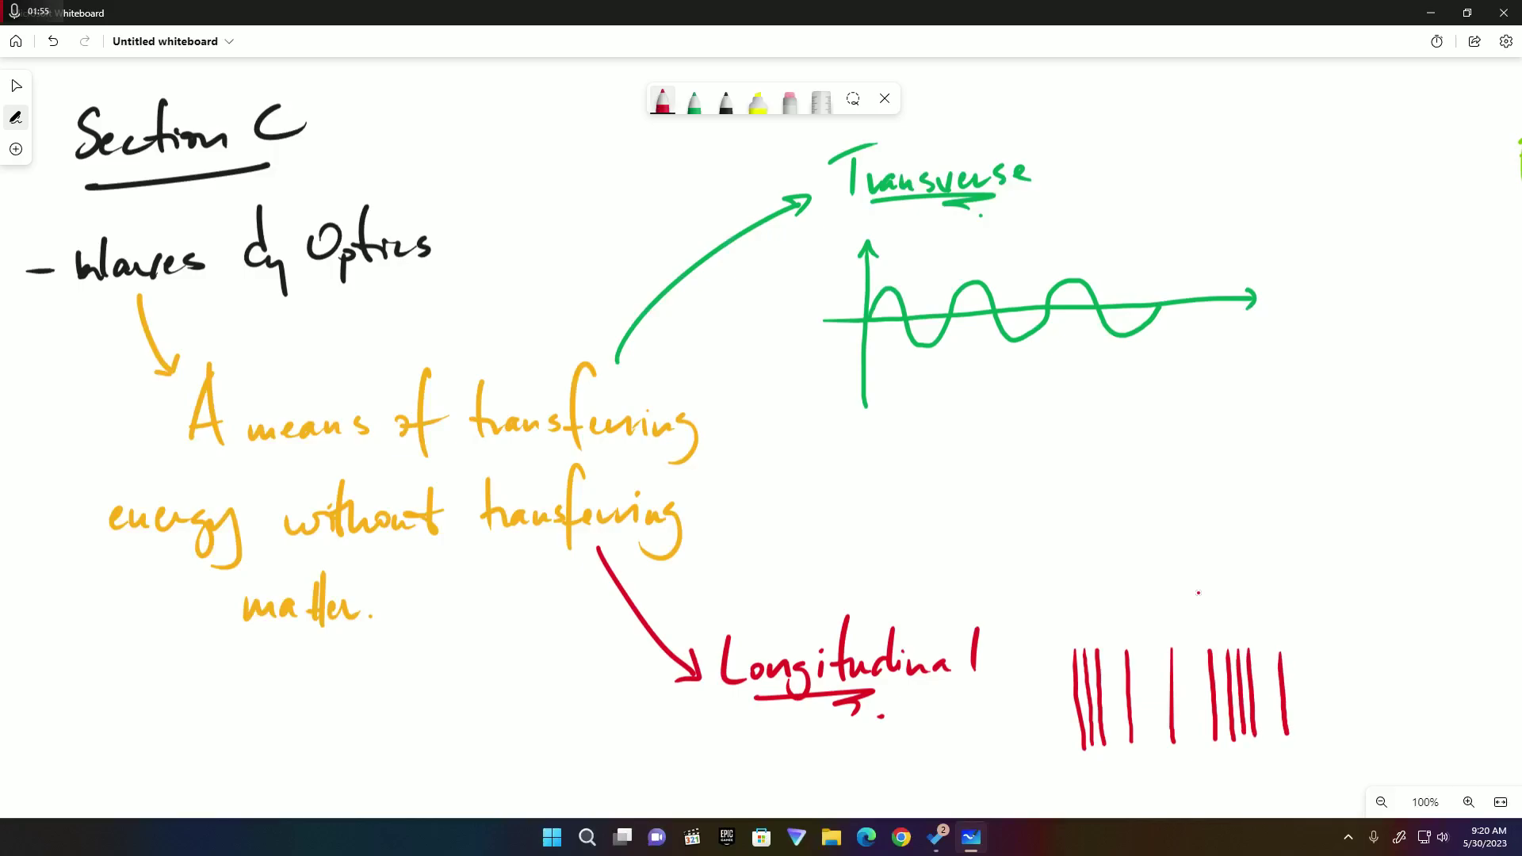
{"action": "left_click_drag", "start_coordinate": [1341, 652], "coordinate": [1348, 739]}
{"action": "left_click_drag", "start_coordinate": [1390, 655], "coordinate": [1398, 742]}
{"action": "left_click_drag", "start_coordinate": [1416, 658], "coordinate": [1422, 744]}
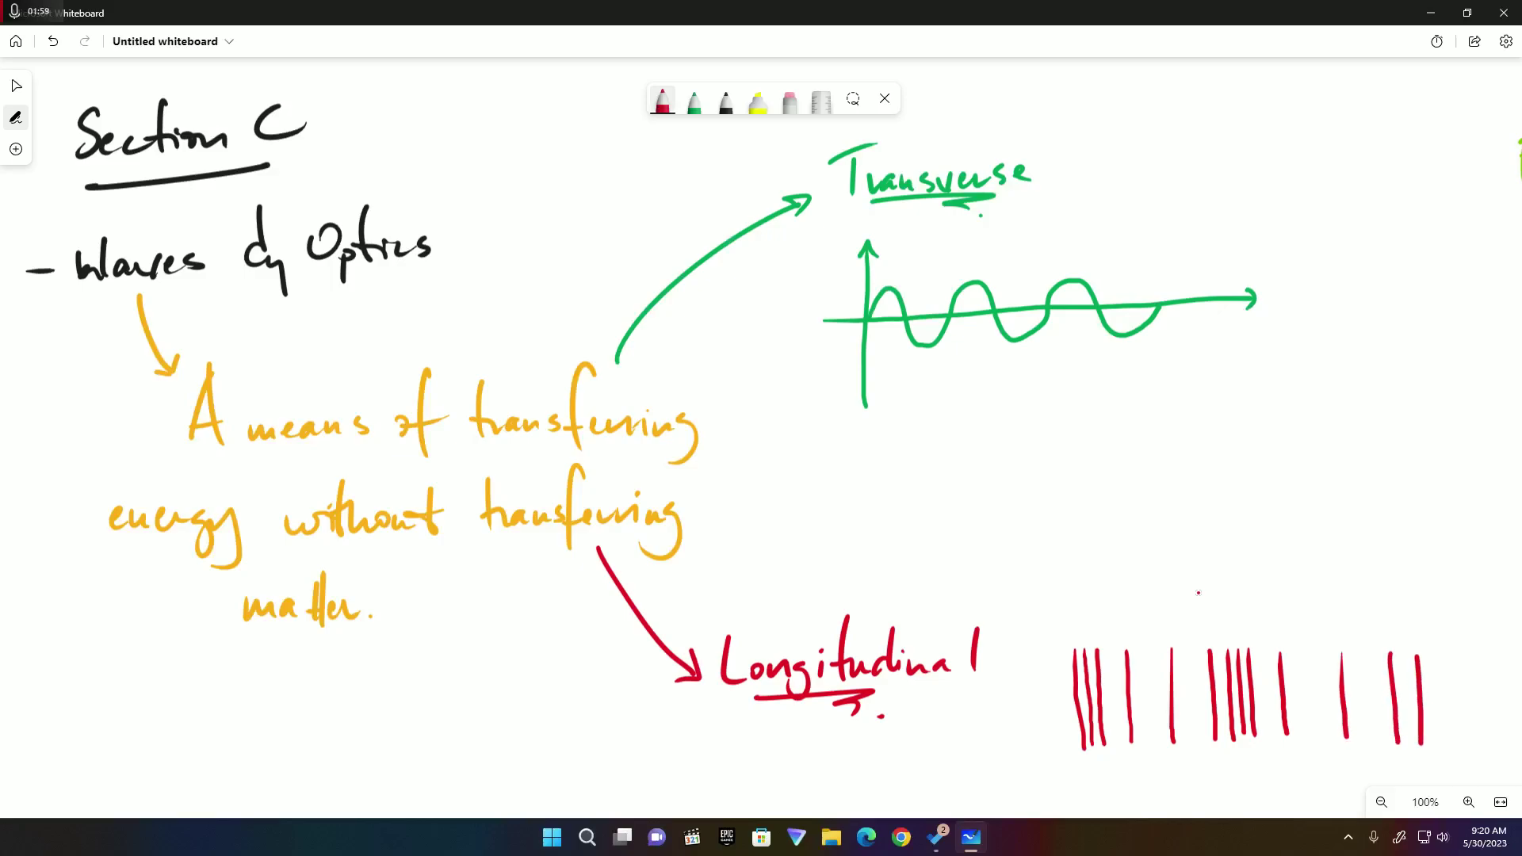
{"action": "left_click_drag", "start_coordinate": [1424, 653], "coordinate": [1432, 742]}
{"action": "left_click_drag", "start_coordinate": [1436, 655], "coordinate": [1443, 743]}
{"action": "left_click_drag", "start_coordinate": [1463, 656], "coordinate": [1470, 744]}
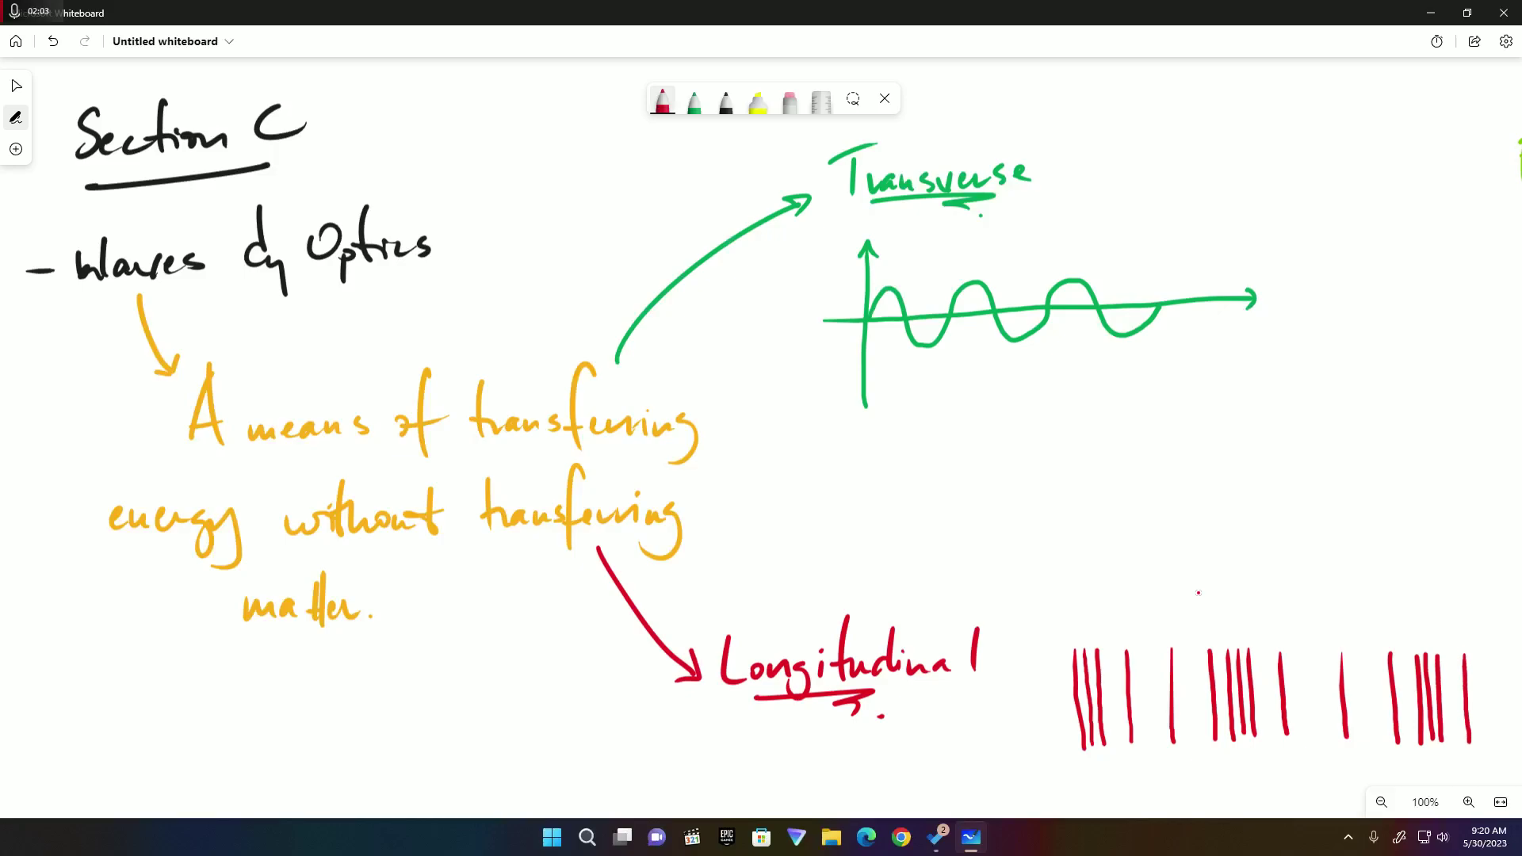
Change the green pen to light green and write "- All EM waves" beside the "Transverse" label
{"action": "left_click", "coordinate": [695, 102]}
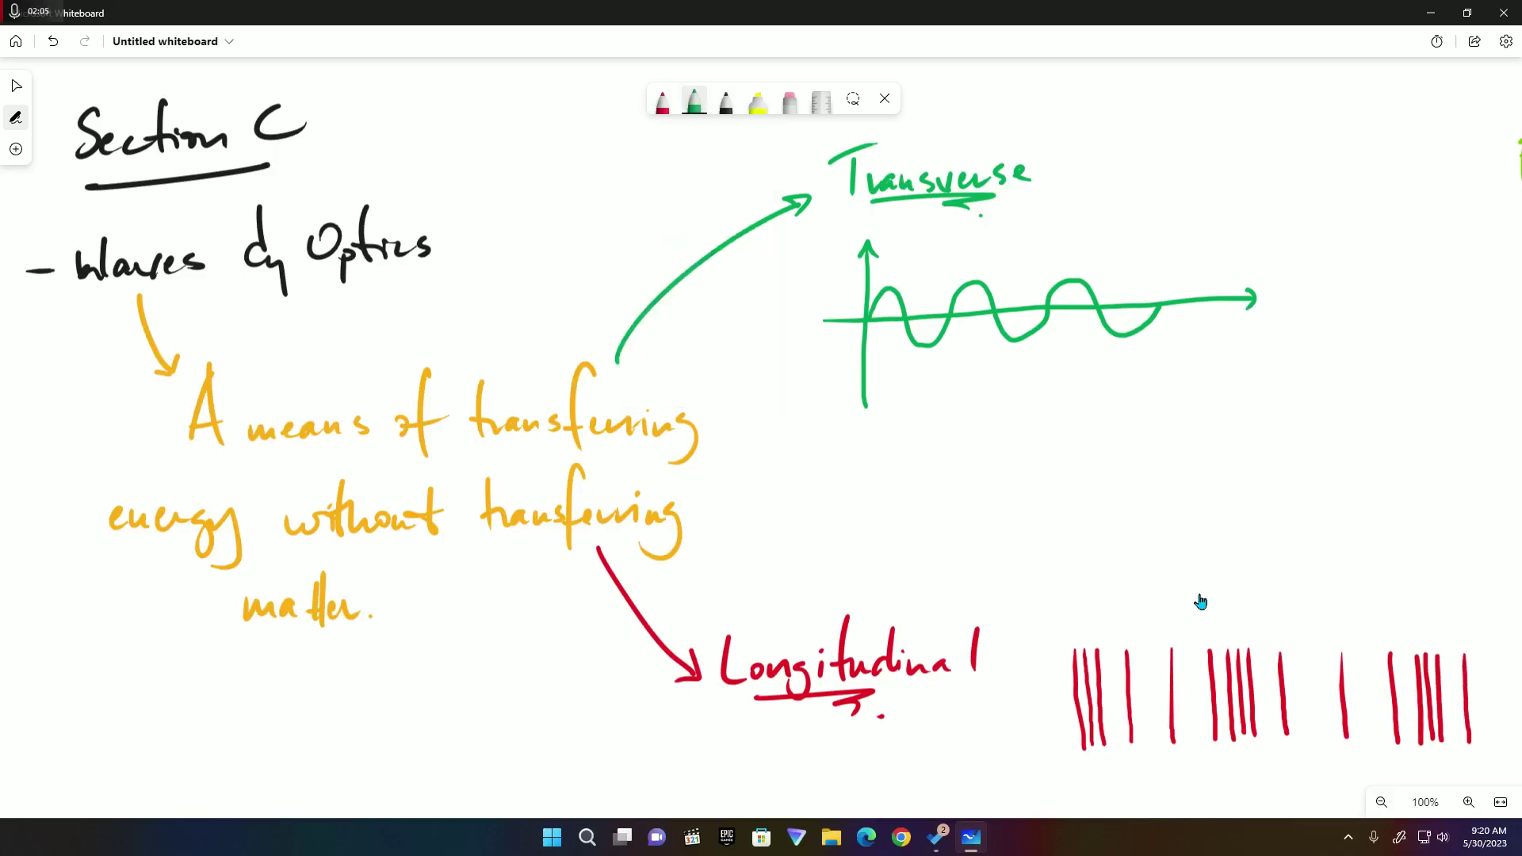
{"action": "left_click", "coordinate": [695, 102]}
{"action": "left_click", "coordinate": [751, 281]}
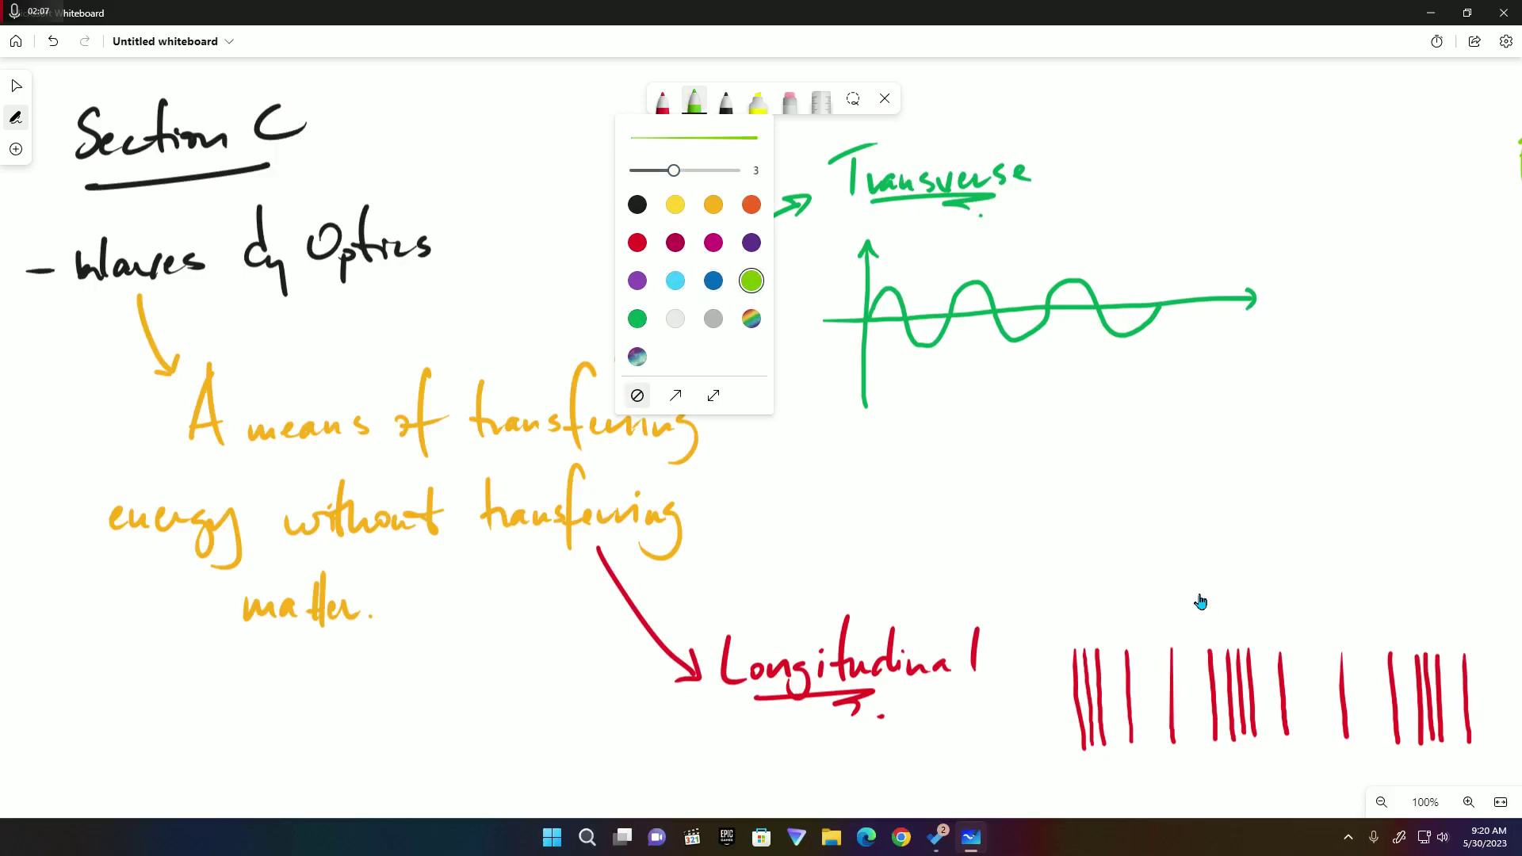
{"action": "left_click", "coordinate": [1070, 175]}
{"action": "mouse_move", "coordinate": [1071, 174]}
{"action": "left_mouse_down"}
{"action": "mouse_move", "coordinate": [1124, 144]}
{"action": "mouse_move", "coordinate": [1147, 194]}
{"action": "left_mouse_up"}
{"action": "left_click_drag", "start_coordinate": [1153, 151], "coordinate": [1158, 192]}
{"action": "left_click_drag", "start_coordinate": [1198, 156], "coordinate": [1216, 188]}
{"action": "left_click_drag", "start_coordinate": [1201, 170], "coordinate": [1224, 157]}
{"action": "mouse_move", "coordinate": [1224, 157]}
{"action": "left_mouse_down"}
{"action": "mouse_move", "coordinate": [1252, 157]}
{"action": "mouse_move", "coordinate": [1254, 192]}
{"action": "mouse_move", "coordinate": [1306, 169]}
{"action": "mouse_move", "coordinate": [1368, 197]}
{"action": "left_mouse_up"}
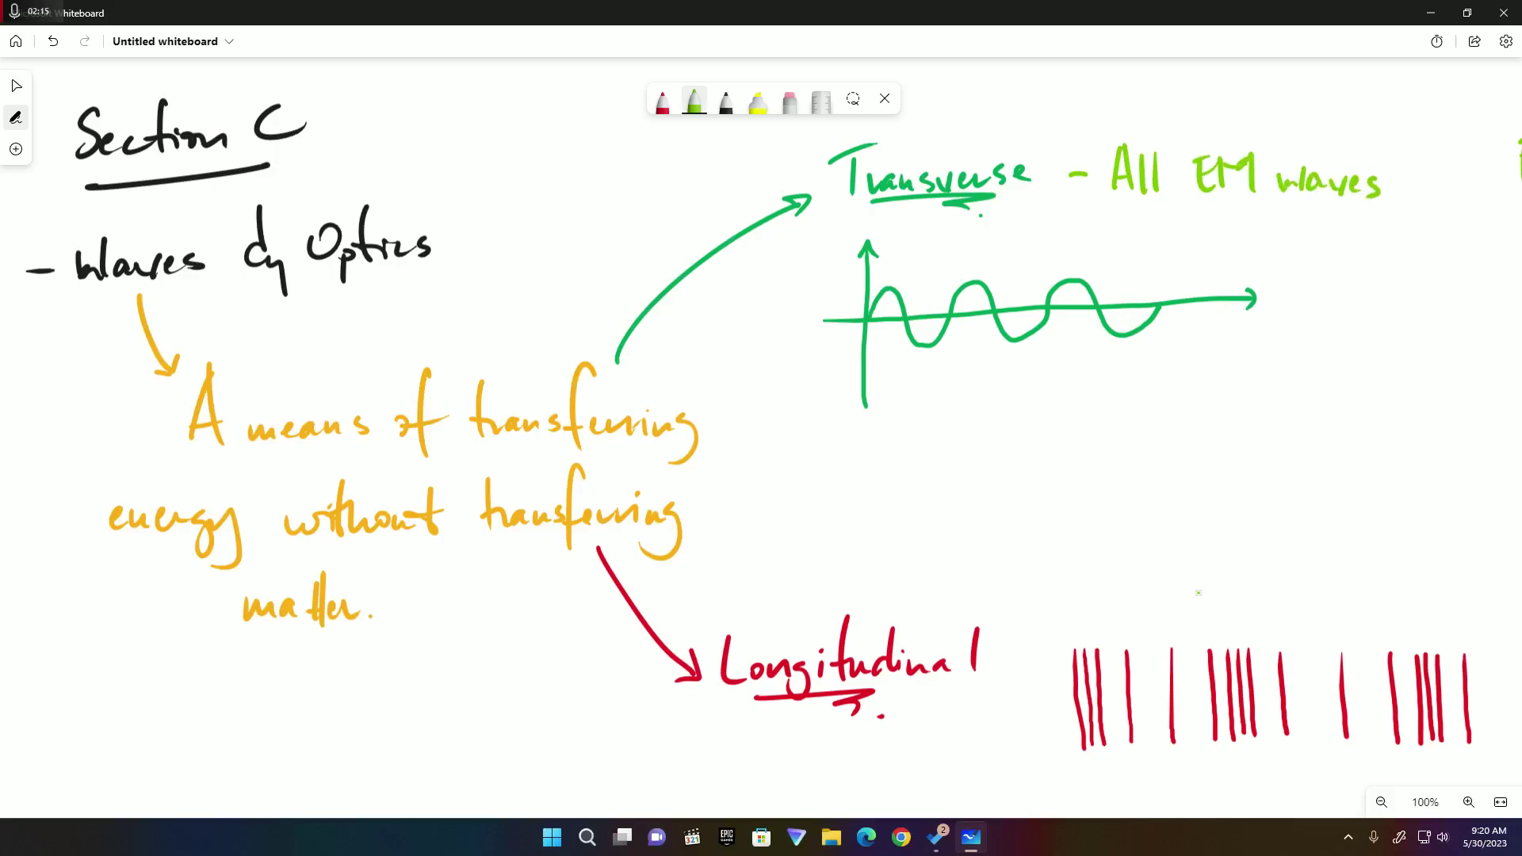
Write the examples "- sound, waves on springs" in light green below the "Longitudinal" label
{"action": "mouse_move", "coordinate": [604, 761]}
{"action": "left_mouse_down"}
{"action": "mouse_move", "coordinate": [654, 775]}
{"action": "mouse_move", "coordinate": [679, 741]}
{"action": "mouse_move", "coordinate": [714, 789]}
{"action": "left_mouse_up"}
{"action": "mouse_move", "coordinate": [724, 769]}
{"action": "left_mouse_down"}
{"action": "mouse_move", "coordinate": [739, 781]}
{"action": "mouse_move", "coordinate": [751, 764]}
{"action": "mouse_move", "coordinate": [757, 781]}
{"action": "left_mouse_up"}
{"action": "mouse_move", "coordinate": [769, 769]}
{"action": "left_mouse_down"}
{"action": "mouse_move", "coordinate": [780, 780]}
{"action": "mouse_move", "coordinate": [790, 766]}
{"action": "left_mouse_up"}
{"action": "mouse_move", "coordinate": [791, 775]}
{"action": "left_mouse_down"}
{"action": "mouse_move", "coordinate": [799, 765]}
{"action": "mouse_move", "coordinate": [803, 780]}
{"action": "left_mouse_up"}
{"action": "mouse_move", "coordinate": [819, 766]}
{"action": "left_mouse_down"}
{"action": "mouse_move", "coordinate": [810, 782]}
{"action": "mouse_move", "coordinate": [833, 778]}
{"action": "left_mouse_up"}
{"action": "mouse_move", "coordinate": [843, 768]}
{"action": "left_mouse_down"}
{"action": "mouse_move", "coordinate": [945, 769]}
{"action": "mouse_move", "coordinate": [980, 800]}
{"action": "left_mouse_up"}
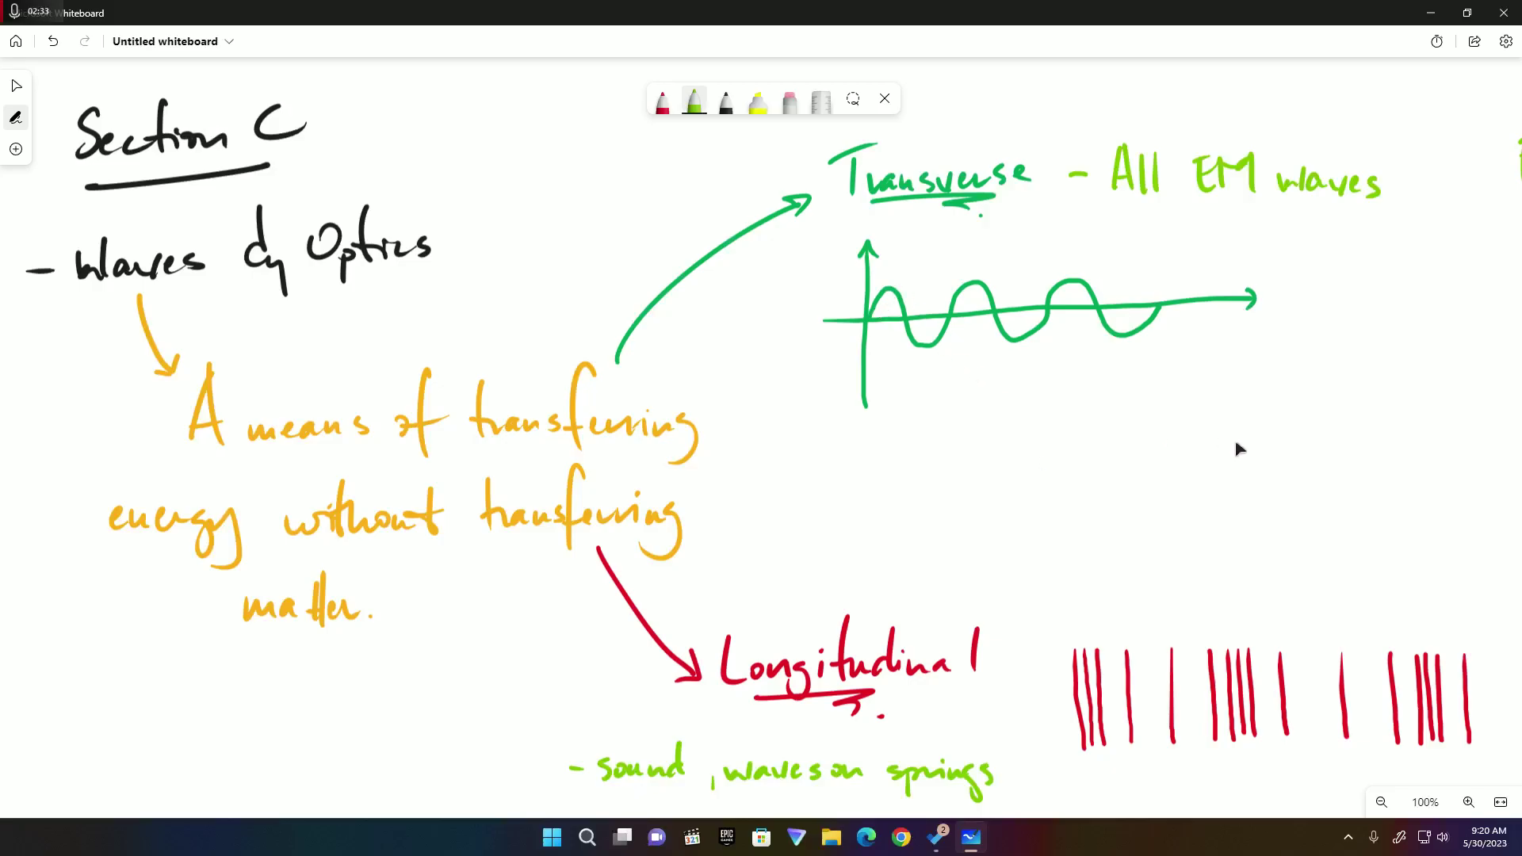
On an empty area of the canvas, write the underlined heading "Wave Parameters" with the black pen changed to blue
{"action": "left_click_drag", "start_coordinate": [1240, 449], "coordinate": [1304, 510]}
{"action": "left_click_drag", "start_coordinate": [483, 697], "coordinate": [894, 594]}
{"action": "left_click_drag", "start_coordinate": [373, 605], "coordinate": [1380, 623]}
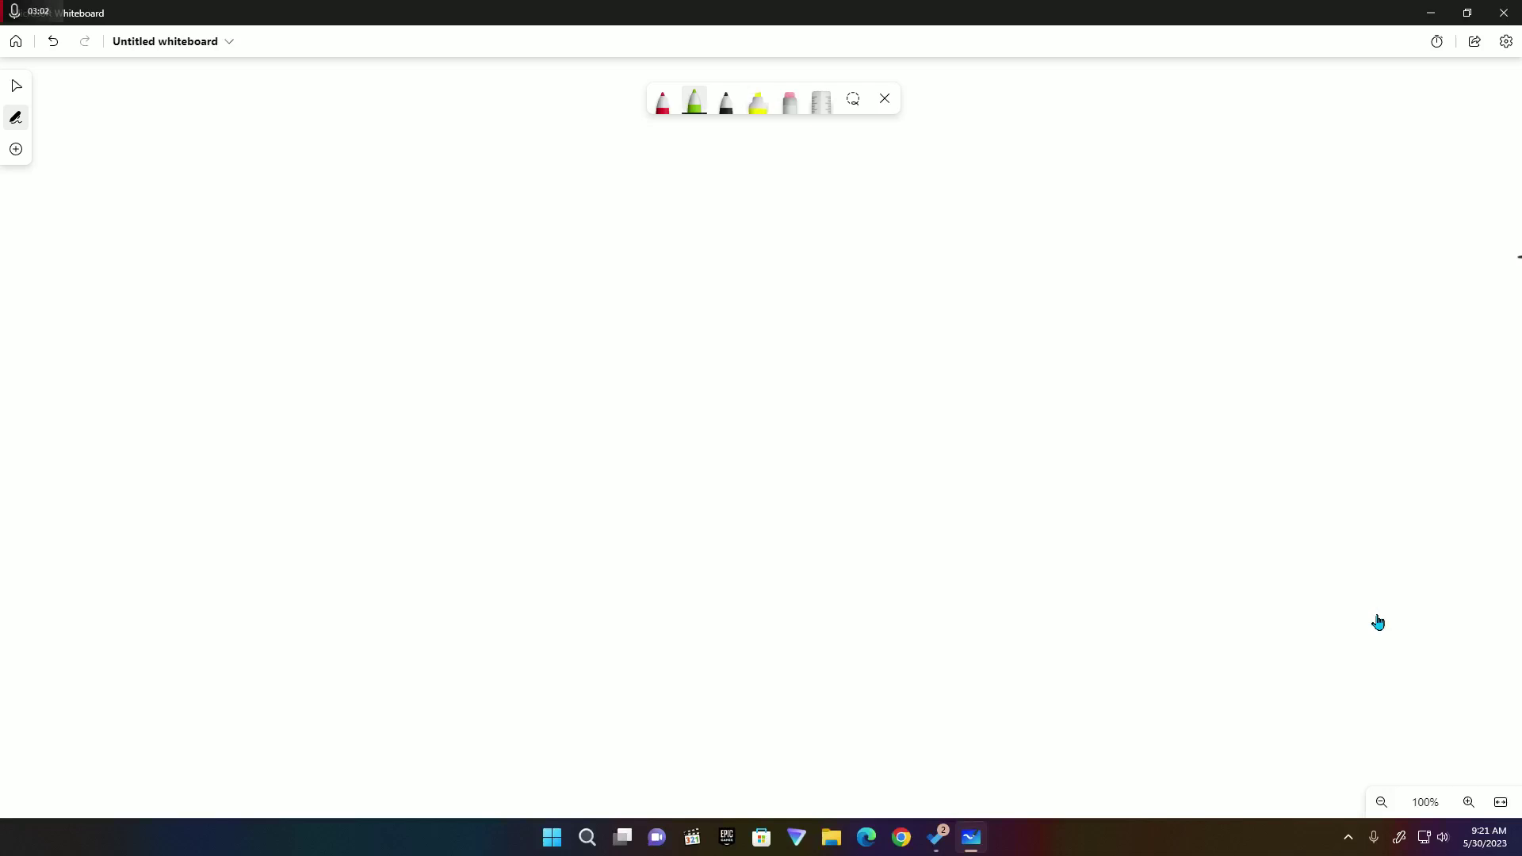
{"action": "left_click", "coordinate": [726, 101]}
{"action": "left_click", "coordinate": [726, 101]}
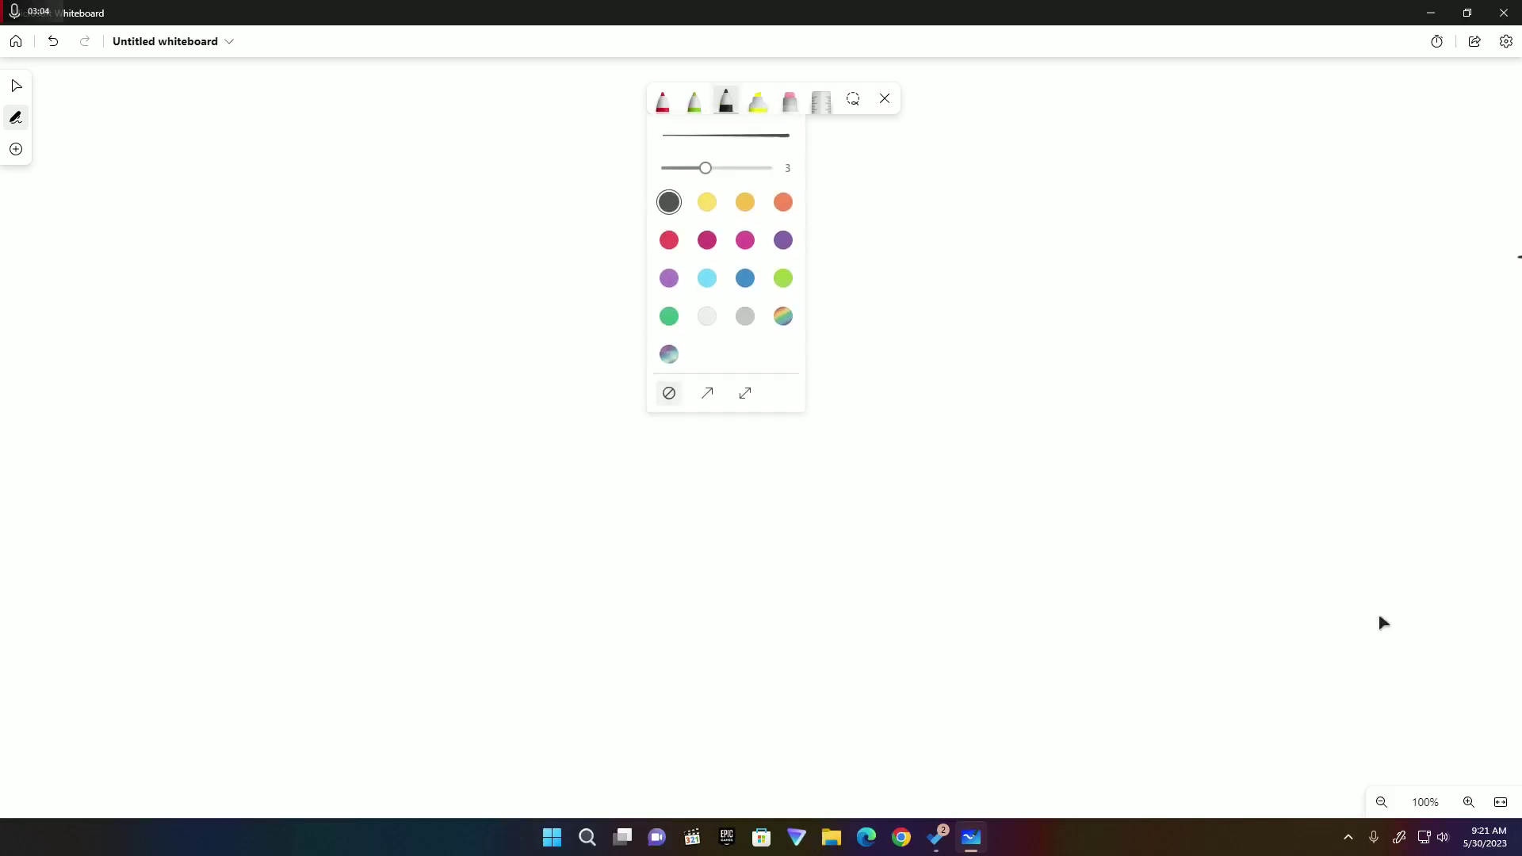
{"action": "left_click", "coordinate": [745, 280]}
{"action": "left_click_drag", "start_coordinate": [122, 116], "coordinate": [158, 152]}
{"action": "mouse_move", "coordinate": [154, 108]}
{"action": "left_mouse_down"}
{"action": "mouse_move", "coordinate": [155, 151]}
{"action": "mouse_move", "coordinate": [196, 142]}
{"action": "left_mouse_up"}
{"action": "mouse_move", "coordinate": [202, 148]}
{"action": "left_mouse_down"}
{"action": "mouse_move", "coordinate": [409, 144]}
{"action": "mouse_move", "coordinate": [428, 127]}
{"action": "mouse_move", "coordinate": [500, 145]}
{"action": "left_mouse_up"}
{"action": "left_click_drag", "start_coordinate": [186, 178], "coordinate": [451, 183]}
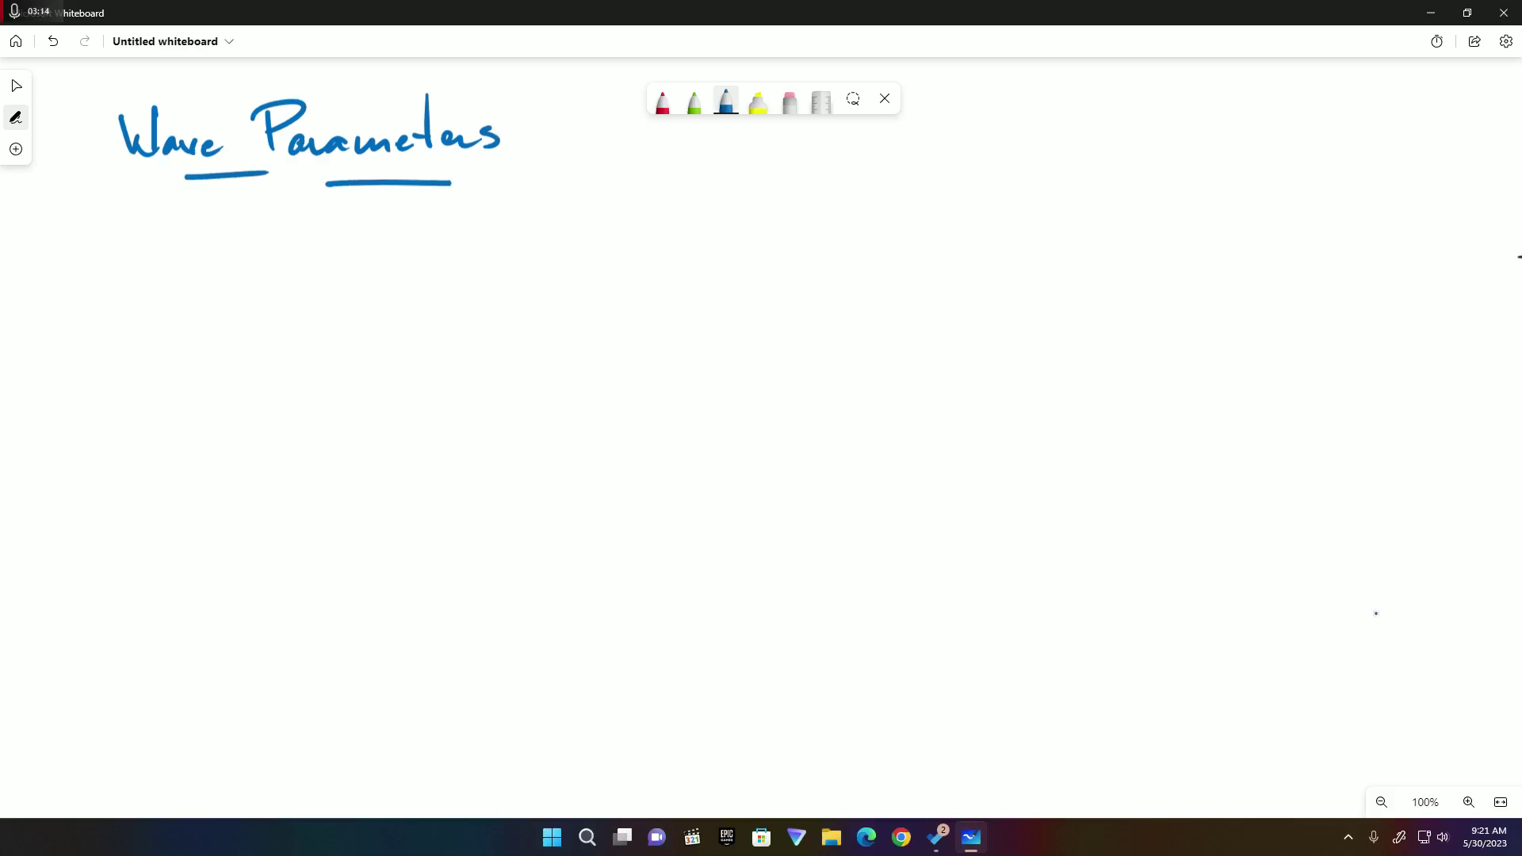
Write the wave equation "v = fλ" in blue below the Wave Parameters heading
{"action": "left_click_drag", "start_coordinate": [385, 365], "coordinate": [430, 366]}
{"action": "left_click_drag", "start_coordinate": [413, 383], "coordinate": [429, 378]}
{"action": "left_click_drag", "start_coordinate": [486, 317], "coordinate": [466, 421]}
{"action": "mouse_move", "coordinate": [448, 384]}
{"action": "left_mouse_down"}
{"action": "mouse_move", "coordinate": [479, 369]}
{"action": "mouse_move", "coordinate": [532, 394]}
{"action": "left_mouse_up"}
{"action": "left_click_drag", "start_coordinate": [515, 368], "coordinate": [504, 408]}
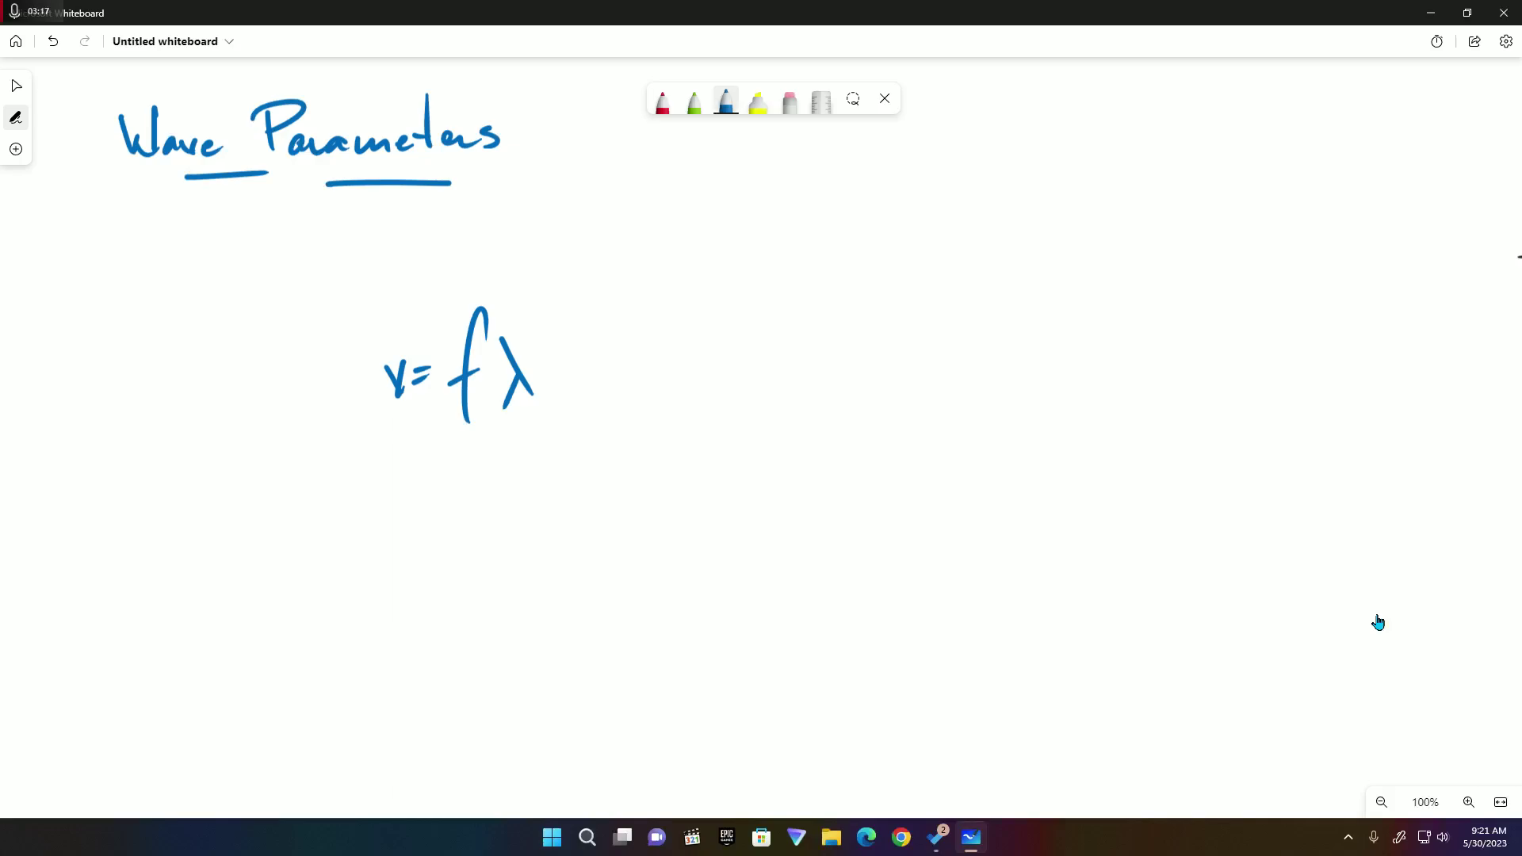
Change the light green pen to purple and label v in the equation "velocity [ms⁻¹]" with a connecting line
{"action": "left_click", "coordinate": [694, 101]}
{"action": "left_click", "coordinate": [695, 101]}
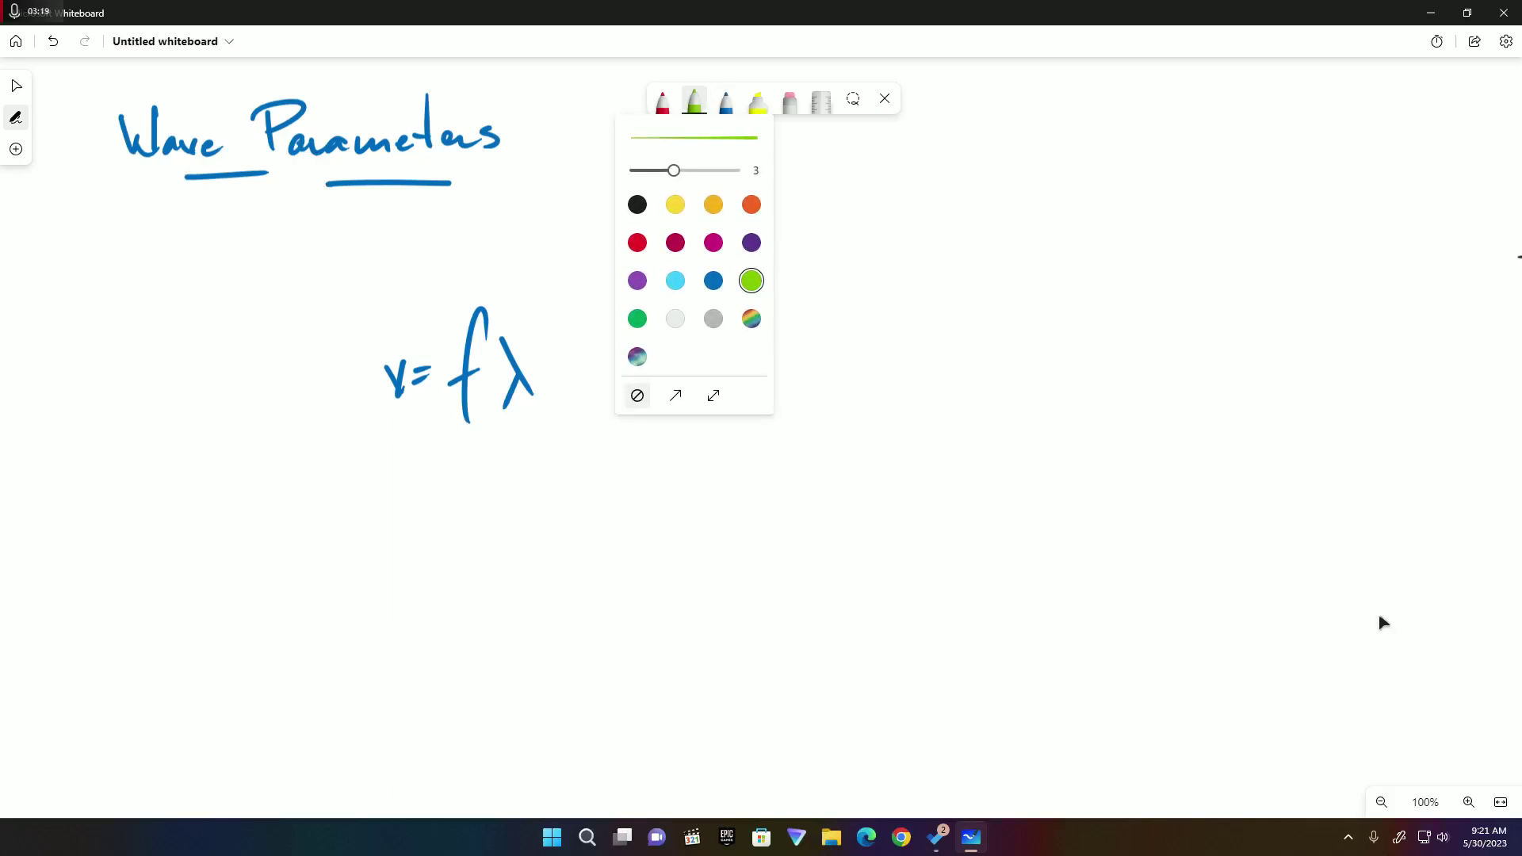
{"action": "left_click", "coordinate": [638, 281]}
{"action": "mouse_move", "coordinate": [140, 310]}
{"action": "left_mouse_down"}
{"action": "mouse_move", "coordinate": [149, 333]}
{"action": "mouse_move", "coordinate": [154, 301]}
{"action": "left_mouse_up"}
{"action": "mouse_move", "coordinate": [159, 319]}
{"action": "left_mouse_down"}
{"action": "mouse_move", "coordinate": [247, 309]}
{"action": "mouse_move", "coordinate": [252, 352]}
{"action": "mouse_move", "coordinate": [378, 384]}
{"action": "left_mouse_up"}
{"action": "left_click_drag", "start_coordinate": [139, 352], "coordinate": [125, 398]}
{"action": "left_click_drag", "start_coordinate": [132, 397], "coordinate": [173, 394]}
{"action": "left_click_drag", "start_coordinate": [185, 372], "coordinate": [204, 373]}
{"action": "mouse_move", "coordinate": [214, 349]}
{"action": "left_mouse_down"}
{"action": "mouse_move", "coordinate": [234, 400]}
{"action": "mouse_move", "coordinate": [213, 404]}
{"action": "left_mouse_up"}
Draw a purple line up from f in the equation and label it "frequency [Hertz, Hz]"
{"action": "left_click_drag", "start_coordinate": [492, 297], "coordinate": [576, 217]}
{"action": "left_click_drag", "start_coordinate": [616, 158], "coordinate": [600, 236]}
{"action": "left_click_drag", "start_coordinate": [591, 221], "coordinate": [611, 215]}
{"action": "mouse_move", "coordinate": [605, 228]}
{"action": "left_mouse_down"}
{"action": "mouse_move", "coordinate": [655, 207]}
{"action": "mouse_move", "coordinate": [648, 258]}
{"action": "mouse_move", "coordinate": [696, 215]}
{"action": "mouse_move", "coordinate": [739, 220]}
{"action": "left_mouse_up"}
{"action": "mouse_move", "coordinate": [742, 209]}
{"action": "left_mouse_down"}
{"action": "mouse_move", "coordinate": [757, 262]}
{"action": "mouse_move", "coordinate": [669, 325]}
{"action": "mouse_move", "coordinate": [689, 328]}
{"action": "left_mouse_up"}
{"action": "mouse_move", "coordinate": [700, 264]}
{"action": "left_mouse_down"}
{"action": "mouse_move", "coordinate": [698, 307]}
{"action": "mouse_move", "coordinate": [722, 286]}
{"action": "left_mouse_up"}
{"action": "mouse_move", "coordinate": [720, 259]}
{"action": "left_mouse_down"}
{"action": "mouse_move", "coordinate": [722, 308]}
{"action": "mouse_move", "coordinate": [766, 294]}
{"action": "left_mouse_up"}
{"action": "mouse_move", "coordinate": [777, 260]}
{"action": "left_mouse_down"}
{"action": "mouse_move", "coordinate": [779, 304]}
{"action": "mouse_move", "coordinate": [784, 277]}
{"action": "left_mouse_up"}
{"action": "left_click_drag", "start_coordinate": [785, 283], "coordinate": [824, 332]}
{"action": "mouse_move", "coordinate": [851, 263]}
{"action": "left_mouse_down"}
{"action": "mouse_move", "coordinate": [848, 303]}
{"action": "mouse_move", "coordinate": [863, 283]}
{"action": "left_mouse_up"}
{"action": "mouse_move", "coordinate": [870, 262]}
{"action": "left_mouse_down"}
{"action": "mouse_move", "coordinate": [871, 302]}
{"action": "mouse_move", "coordinate": [908, 314]}
{"action": "left_mouse_up"}
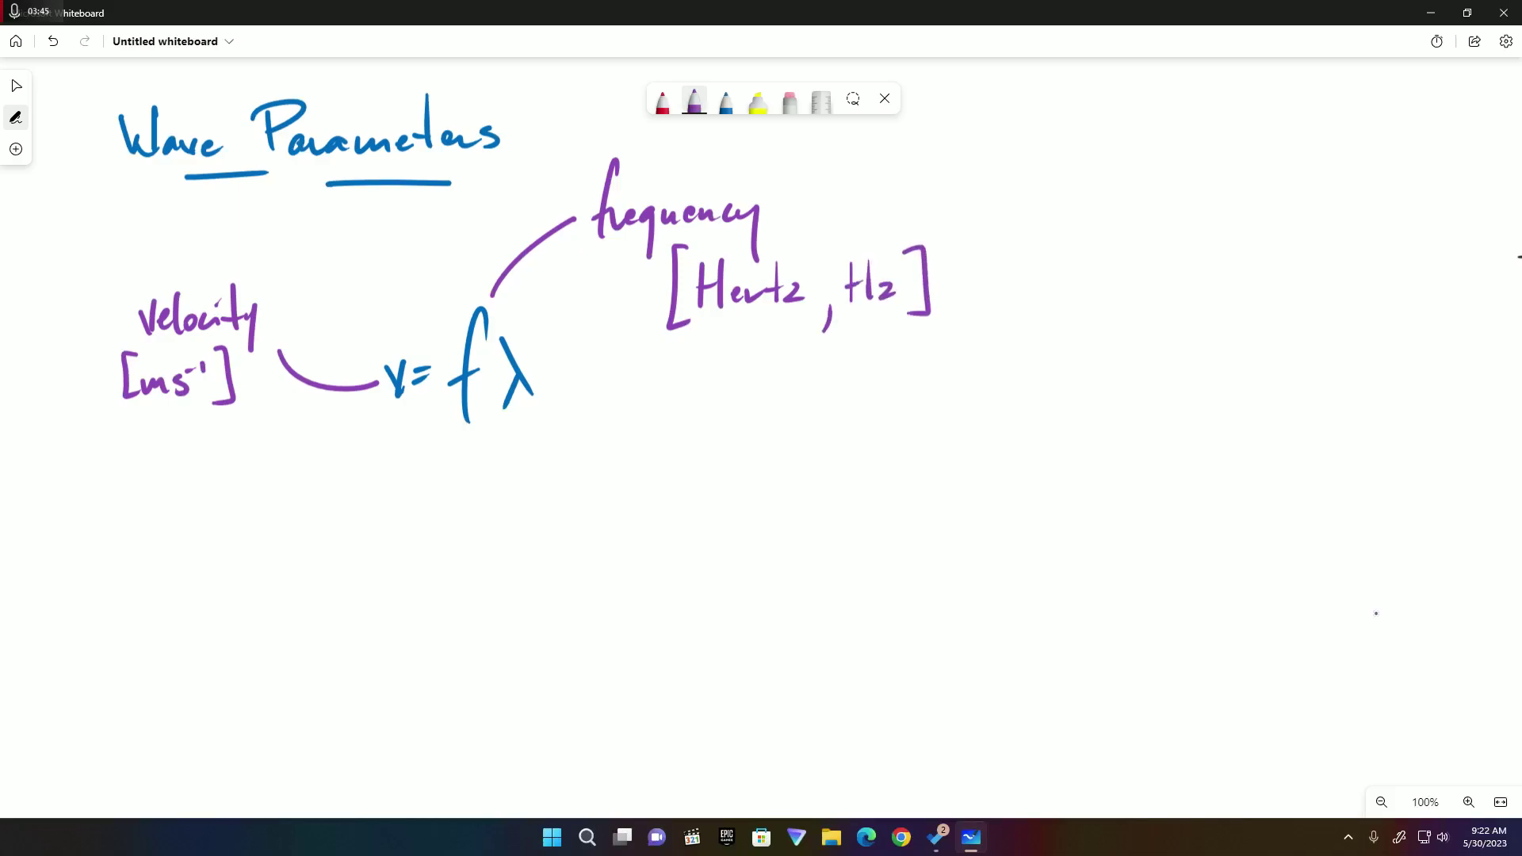
Draw a purple line down from λ in the equation and label it "wavelength [m]"
{"action": "mouse_move", "coordinate": [515, 419]}
{"action": "left_mouse_down"}
{"action": "mouse_move", "coordinate": [560, 494]}
{"action": "mouse_move", "coordinate": [586, 524]}
{"action": "mouse_move", "coordinate": [596, 509]}
{"action": "left_mouse_up"}
{"action": "mouse_move", "coordinate": [602, 500]}
{"action": "left_mouse_down"}
{"action": "mouse_move", "coordinate": [602, 525]}
{"action": "mouse_move", "coordinate": [644, 523]}
{"action": "left_mouse_up"}
{"action": "left_click_drag", "start_coordinate": [647, 517], "coordinate": [678, 523]}
{"action": "mouse_move", "coordinate": [675, 516]}
{"action": "left_mouse_down"}
{"action": "mouse_move", "coordinate": [709, 521]}
{"action": "mouse_move", "coordinate": [708, 545]}
{"action": "left_mouse_up"}
{"action": "left_click_drag", "start_coordinate": [732, 480], "coordinate": [727, 526]}
{"action": "left_click_drag", "start_coordinate": [717, 507], "coordinate": [728, 506]}
{"action": "mouse_move", "coordinate": [737, 489]}
{"action": "left_mouse_down"}
{"action": "mouse_move", "coordinate": [738, 517]}
{"action": "mouse_move", "coordinate": [759, 520]}
{"action": "left_mouse_up"}
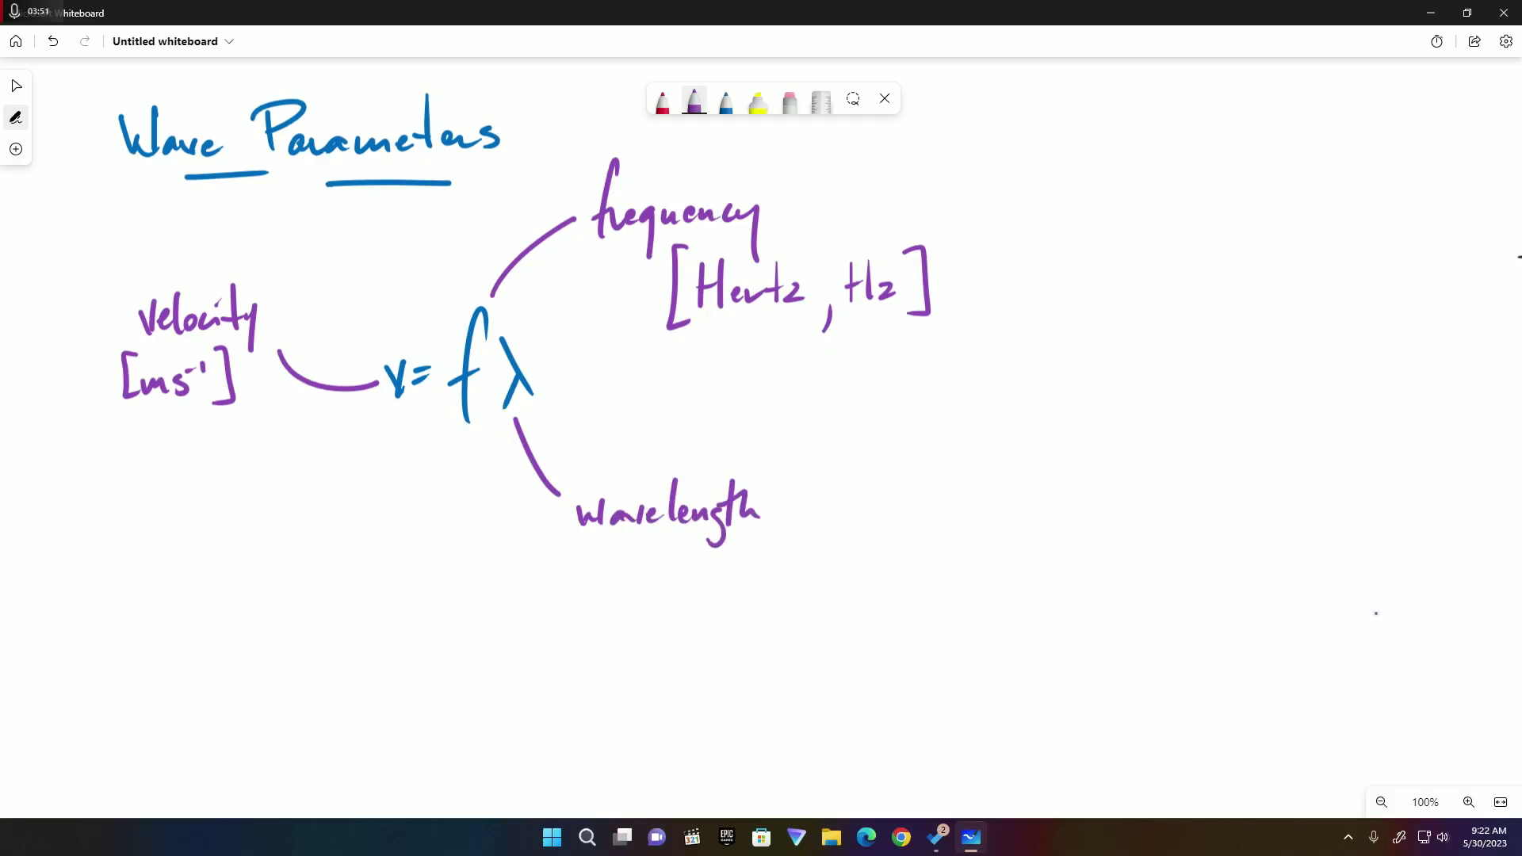
{"action": "mouse_move", "coordinate": [623, 568]}
{"action": "left_mouse_down"}
{"action": "mouse_move", "coordinate": [600, 567]}
{"action": "mouse_move", "coordinate": [622, 641]}
{"action": "mouse_move", "coordinate": [651, 623]}
{"action": "mouse_move", "coordinate": [680, 638]}
{"action": "mouse_move", "coordinate": [661, 640]}
{"action": "left_mouse_up"}
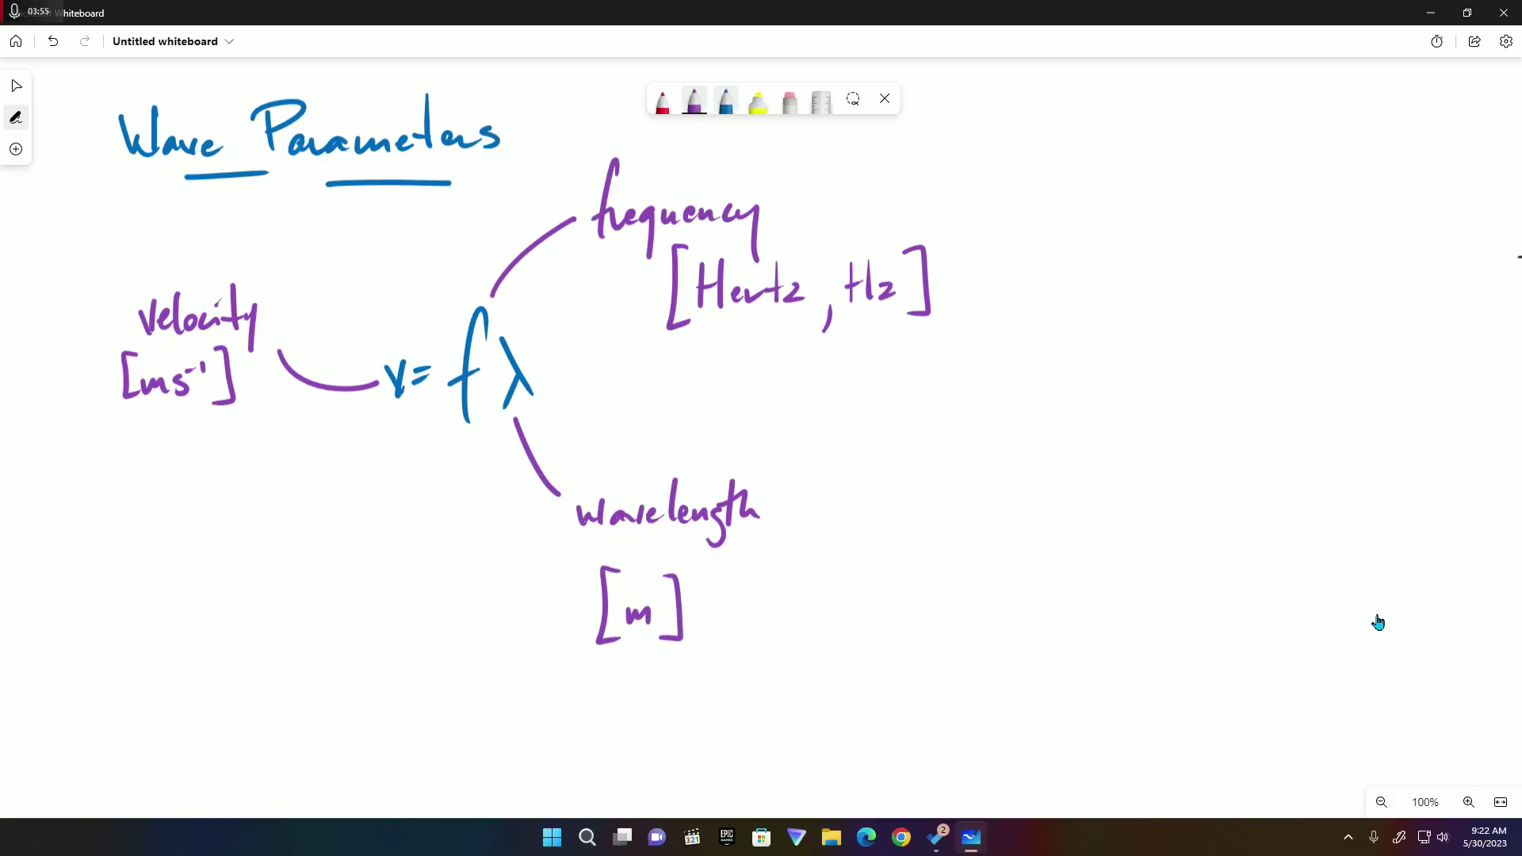
Change the blue pen to orange and write "f = 1/T" linked by a line to "frequency", undoing the extra stroke below T
{"action": "left_click", "coordinate": [726, 101]}
{"action": "left_click", "coordinate": [726, 102]}
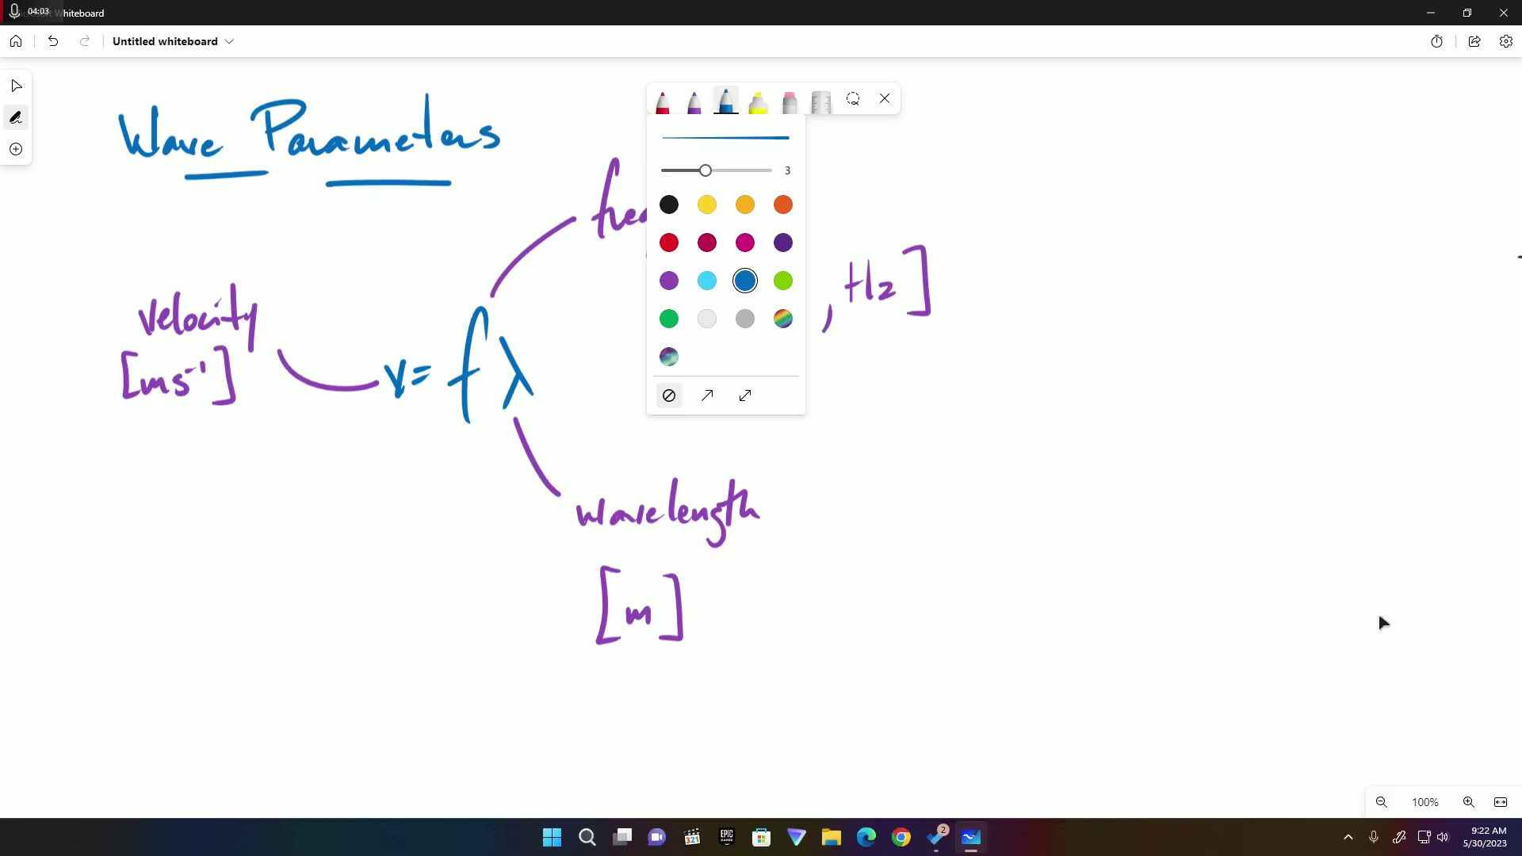
{"action": "left_click", "coordinate": [745, 204]}
{"action": "left_click", "coordinate": [1376, 613]}
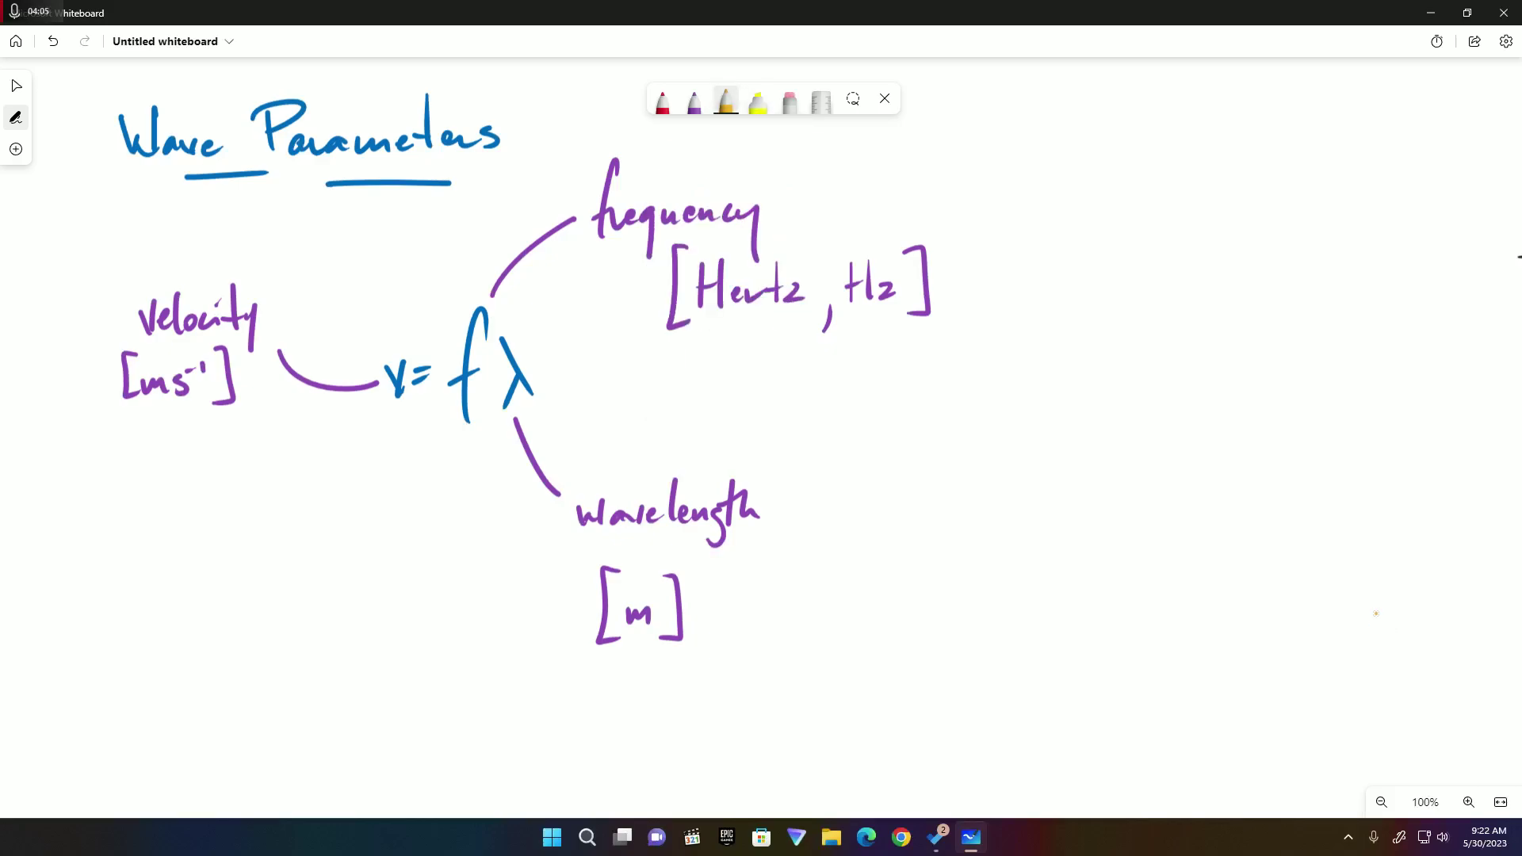
{"action": "mouse_move", "coordinate": [783, 217]}
{"action": "left_mouse_down"}
{"action": "mouse_move", "coordinate": [1007, 147]}
{"action": "mouse_move", "coordinate": [1043, 119]}
{"action": "mouse_move", "coordinate": [1047, 201]}
{"action": "left_mouse_up"}
{"action": "left_click_drag", "start_coordinate": [1030, 166], "coordinate": [1086, 161]}
{"action": "left_click_drag", "start_coordinate": [1072, 170], "coordinate": [1088, 169]}
{"action": "mouse_move", "coordinate": [1161, 126]}
{"action": "left_mouse_down"}
{"action": "mouse_move", "coordinate": [1162, 166]}
{"action": "mouse_move", "coordinate": [1207, 167]}
{"action": "left_mouse_up"}
{"action": "left_click_drag", "start_coordinate": [1144, 211], "coordinate": [1176, 207]}
{"action": "mouse_move", "coordinate": [1165, 218]}
{"action": "left_mouse_down"}
{"action": "mouse_move", "coordinate": [1169, 247]}
{"action": "mouse_move", "coordinate": [1230, 255]}
{"action": "left_mouse_up"}
{"action": "left_click", "coordinate": [52, 41]}
Change the red pen to green and draw a line from T to the underlined label "Period"
{"action": "left_click", "coordinate": [663, 102]}
{"action": "left_click", "coordinate": [662, 102]}
{"action": "left_click", "coordinate": [605, 317]}
{"action": "left_click_drag", "start_coordinate": [1196, 240], "coordinate": [1244, 342]}
{"action": "mouse_move", "coordinate": [1231, 295]}
{"action": "left_mouse_down"}
{"action": "mouse_move", "coordinate": [1241, 321]}
{"action": "mouse_move", "coordinate": [1312, 334]}
{"action": "left_mouse_up"}
{"action": "mouse_move", "coordinate": [1314, 322]}
{"action": "left_mouse_down"}
{"action": "mouse_move", "coordinate": [1328, 333]}
{"action": "mouse_move", "coordinate": [1330, 290]}
{"action": "left_mouse_up"}
{"action": "left_click_drag", "start_coordinate": [1236, 358], "coordinate": [1342, 347]}
Write "- time taken for 1" in green below the "Period" label
{"action": "left_click_drag", "start_coordinate": [1125, 406], "coordinate": [1138, 405]}
{"action": "mouse_move", "coordinate": [1164, 387]}
{"action": "left_mouse_down"}
{"action": "mouse_move", "coordinate": [1162, 436]}
{"action": "mouse_move", "coordinate": [1173, 421]}
{"action": "left_mouse_up"}
{"action": "mouse_move", "coordinate": [1178, 416]}
{"action": "left_mouse_down"}
{"action": "mouse_move", "coordinate": [1256, 437]}
{"action": "mouse_move", "coordinate": [1277, 410]}
{"action": "left_mouse_up"}
{"action": "left_click_drag", "start_coordinate": [1282, 416], "coordinate": [1292, 428]}
{"action": "mouse_move", "coordinate": [1300, 393]}
{"action": "left_mouse_down"}
{"action": "mouse_move", "coordinate": [1298, 428]}
{"action": "mouse_move", "coordinate": [1316, 428]}
{"action": "left_mouse_up"}
{"action": "left_click_drag", "start_coordinate": [1321, 414], "coordinate": [1352, 425]}
{"action": "left_click_drag", "start_coordinate": [1399, 374], "coordinate": [1384, 448]}
{"action": "left_click_drag", "start_coordinate": [1383, 424], "coordinate": [1468, 426]}
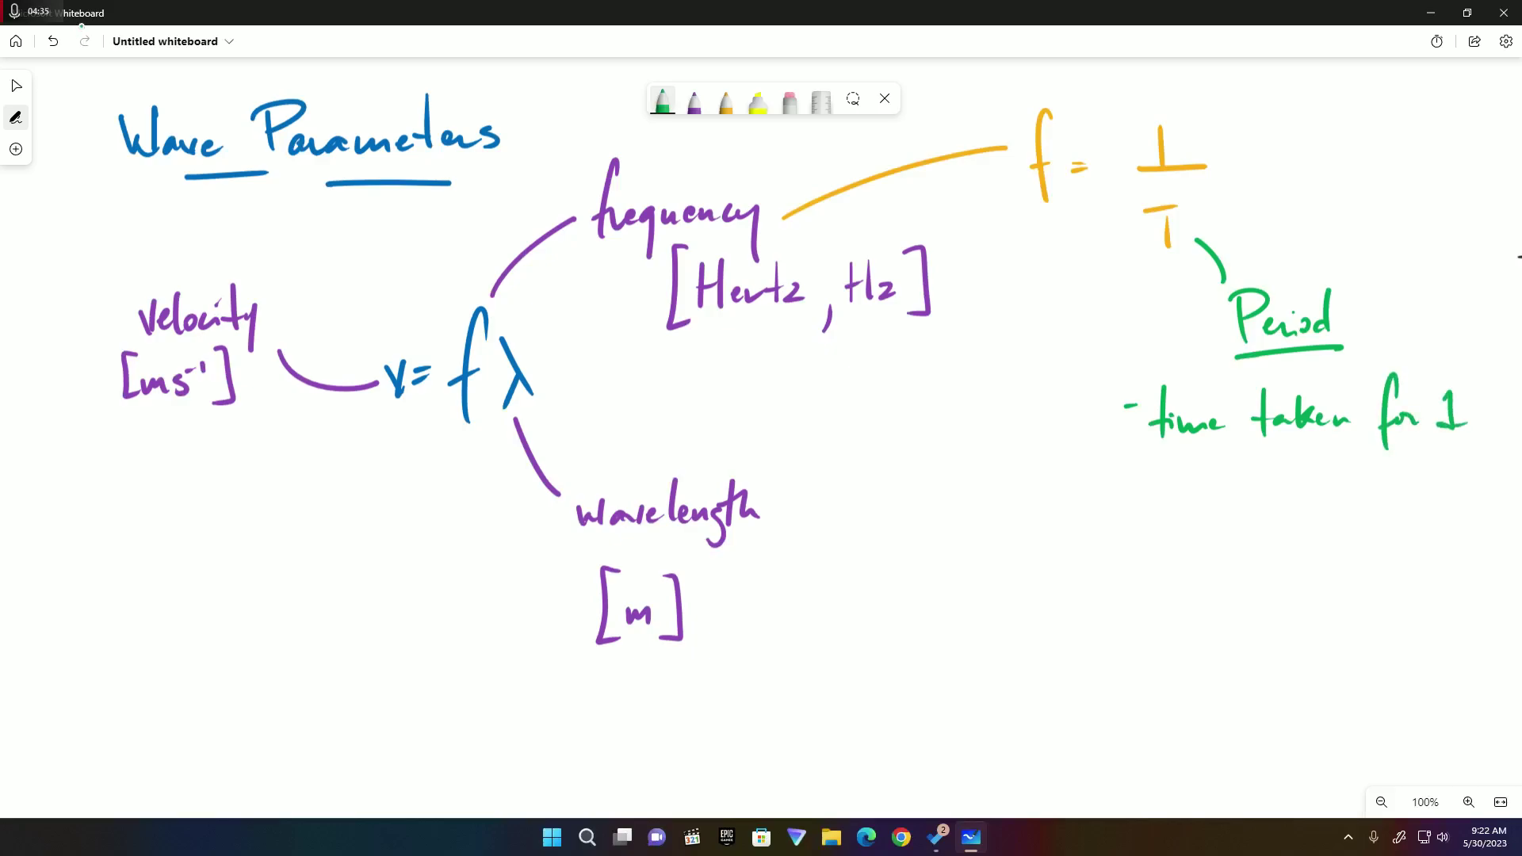
Finish the green period definition with "complete wavelength." on the line below
{"action": "mouse_move", "coordinate": [1043, 499]}
{"action": "left_mouse_down"}
{"action": "mouse_move", "coordinate": [1067, 519]}
{"action": "mouse_move", "coordinate": [1094, 508]}
{"action": "mouse_move", "coordinate": [1094, 547]}
{"action": "left_mouse_up"}
{"action": "left_click_drag", "start_coordinate": [1096, 512], "coordinate": [1140, 509]}
{"action": "left_click_drag", "start_coordinate": [1146, 477], "coordinate": [1147, 515]}
{"action": "left_click_drag", "start_coordinate": [1132, 496], "coordinate": [1155, 493]}
{"action": "left_click_drag", "start_coordinate": [1151, 508], "coordinate": [1319, 498]}
{"action": "mouse_move", "coordinate": [1314, 507]}
{"action": "left_mouse_down"}
{"action": "mouse_move", "coordinate": [1329, 498]}
{"action": "mouse_move", "coordinate": [1333, 531]}
{"action": "left_mouse_up"}
{"action": "left_click_drag", "start_coordinate": [1350, 468], "coordinate": [1352, 507]}
{"action": "left_click_drag", "start_coordinate": [1338, 488], "coordinate": [1347, 485]}
{"action": "left_click_drag", "start_coordinate": [1357, 475], "coordinate": [1378, 500]}
{"action": "left_click", "coordinate": [1399, 501]}
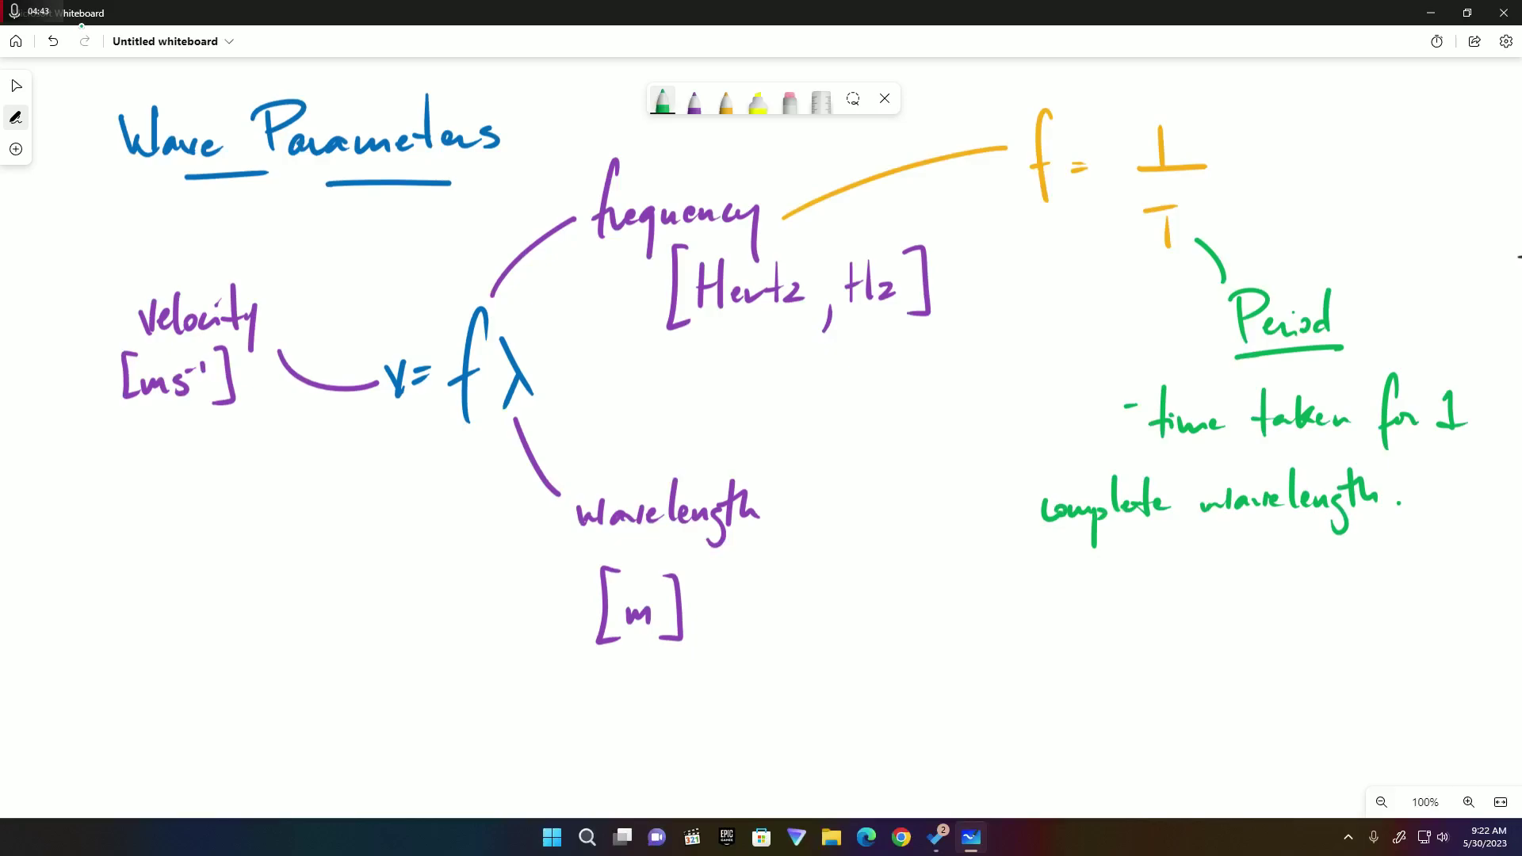
Add the unit "[s]" in green after "Period"
{"action": "left_click_drag", "start_coordinate": [1363, 290], "coordinate": [1378, 341]}
{"action": "left_click_drag", "start_coordinate": [1365, 284], "coordinate": [1379, 282]}
{"action": "left_click_drag", "start_coordinate": [1397, 303], "coordinate": [1378, 325]}
{"action": "mouse_move", "coordinate": [1407, 282]}
{"action": "left_mouse_down"}
{"action": "mouse_move", "coordinate": [1425, 328]}
{"action": "mouse_move", "coordinate": [1404, 348]}
{"action": "left_mouse_up"}
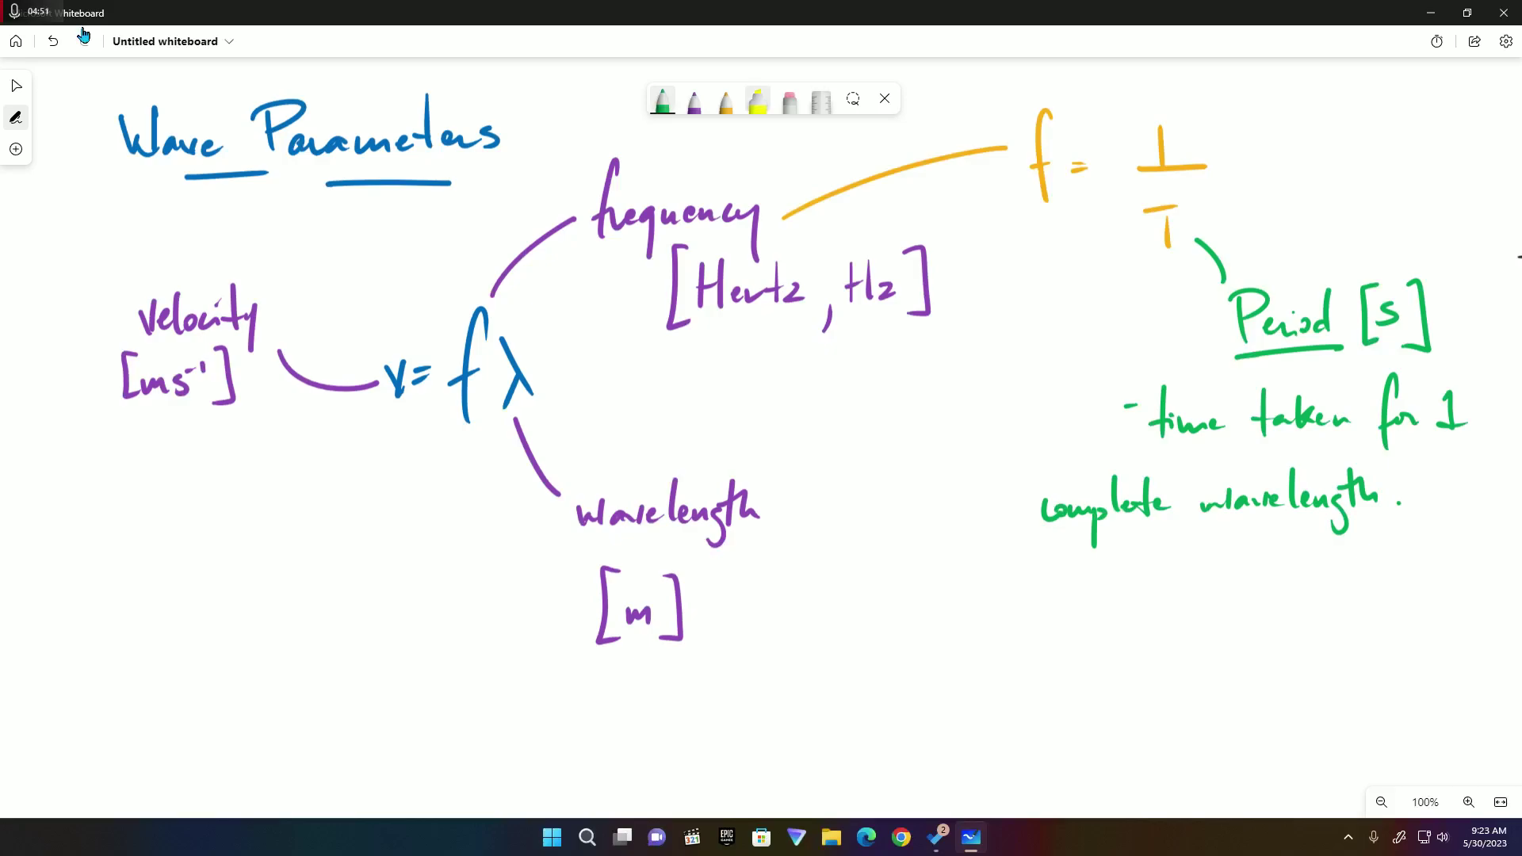
Change the yellow highlighter to light purple and highlight the word "velocity"
{"action": "left_click", "coordinate": [758, 101]}
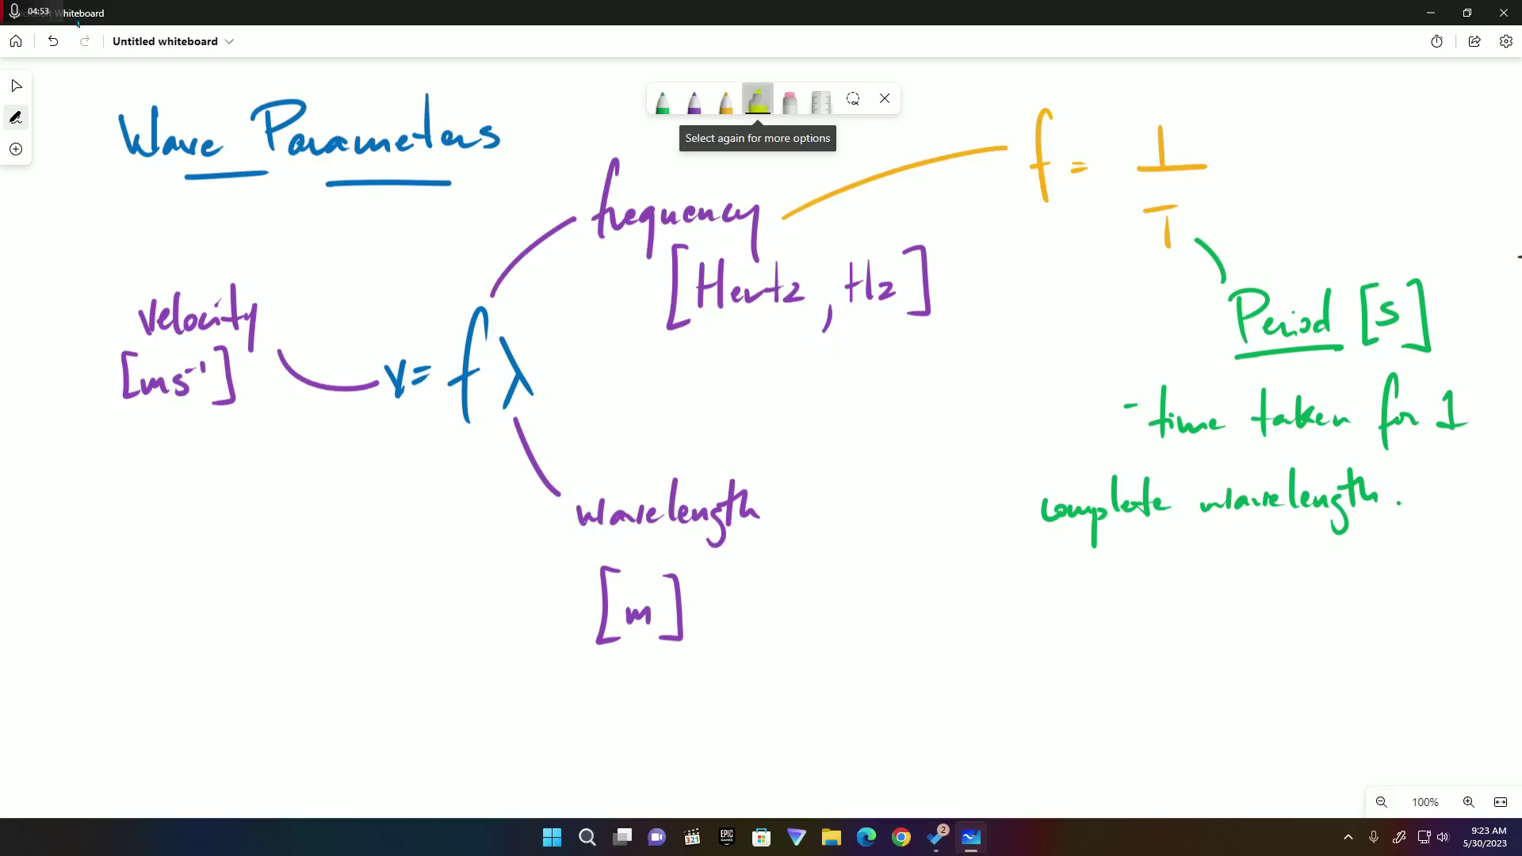
{"action": "left_click", "coordinate": [758, 101]}
{"action": "left_click", "coordinate": [815, 243]}
{"action": "mouse_move", "coordinate": [141, 293]}
{"action": "left_mouse_down"}
{"action": "mouse_move", "coordinate": [170, 337]}
{"action": "mouse_move", "coordinate": [214, 287]}
{"action": "mouse_move", "coordinate": [241, 355]}
{"action": "mouse_move", "coordinate": [265, 292]}
{"action": "mouse_move", "coordinate": [203, 275]}
{"action": "left_mouse_up"}
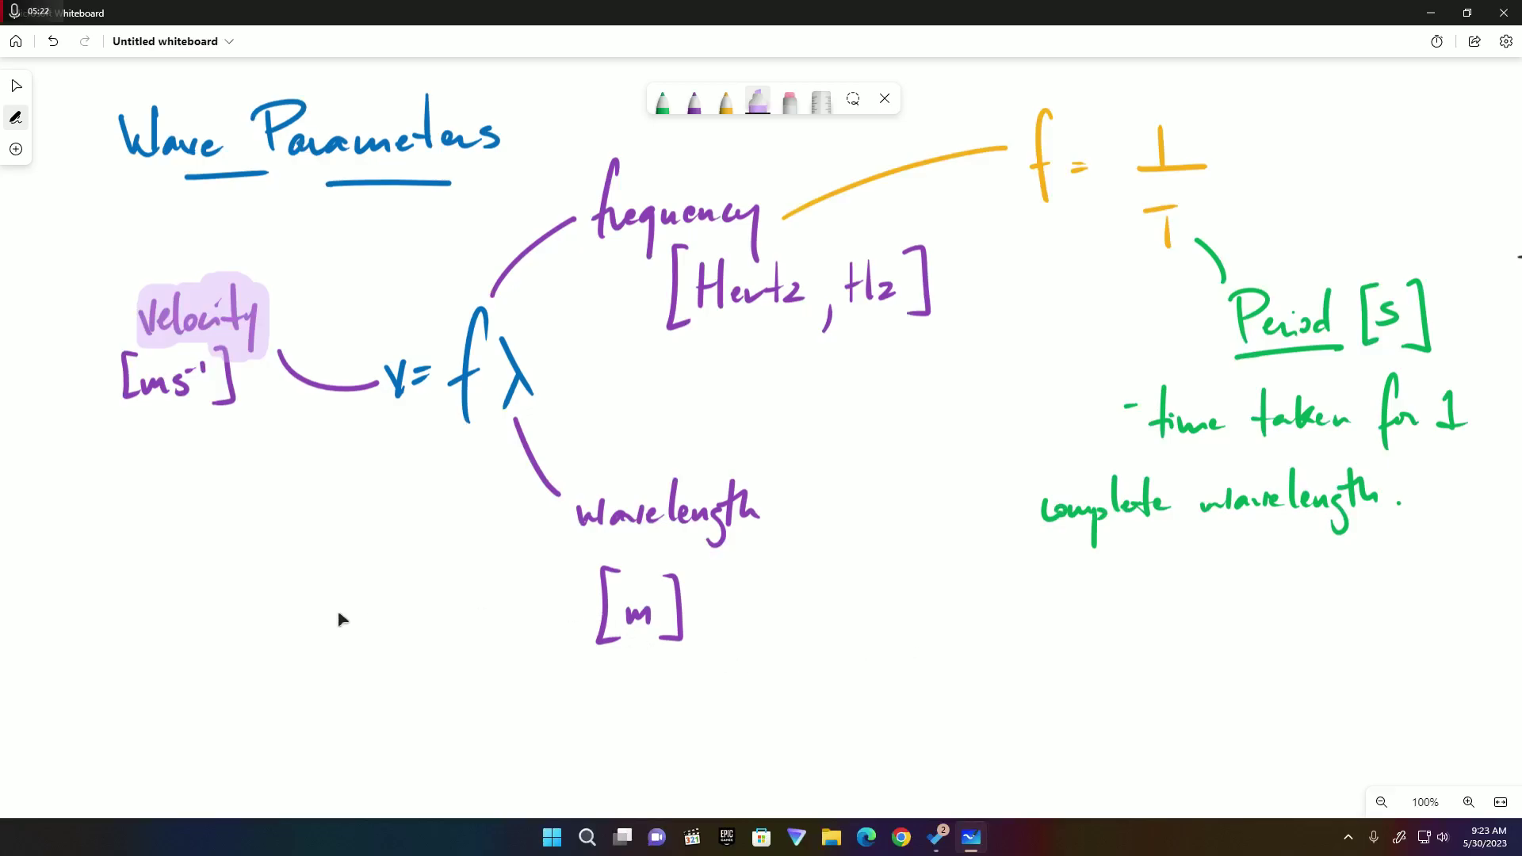
Change the purple pen to red and write the underlined heading "Sound" on an empty area of the board
{"action": "left_click_drag", "start_coordinate": [341, 618], "coordinate": [1144, 663]}
{"action": "left_click_drag", "start_coordinate": [931, 669], "coordinate": [1484, 648]}
{"action": "left_click_drag", "start_coordinate": [1393, 656], "coordinate": [1424, 656]}
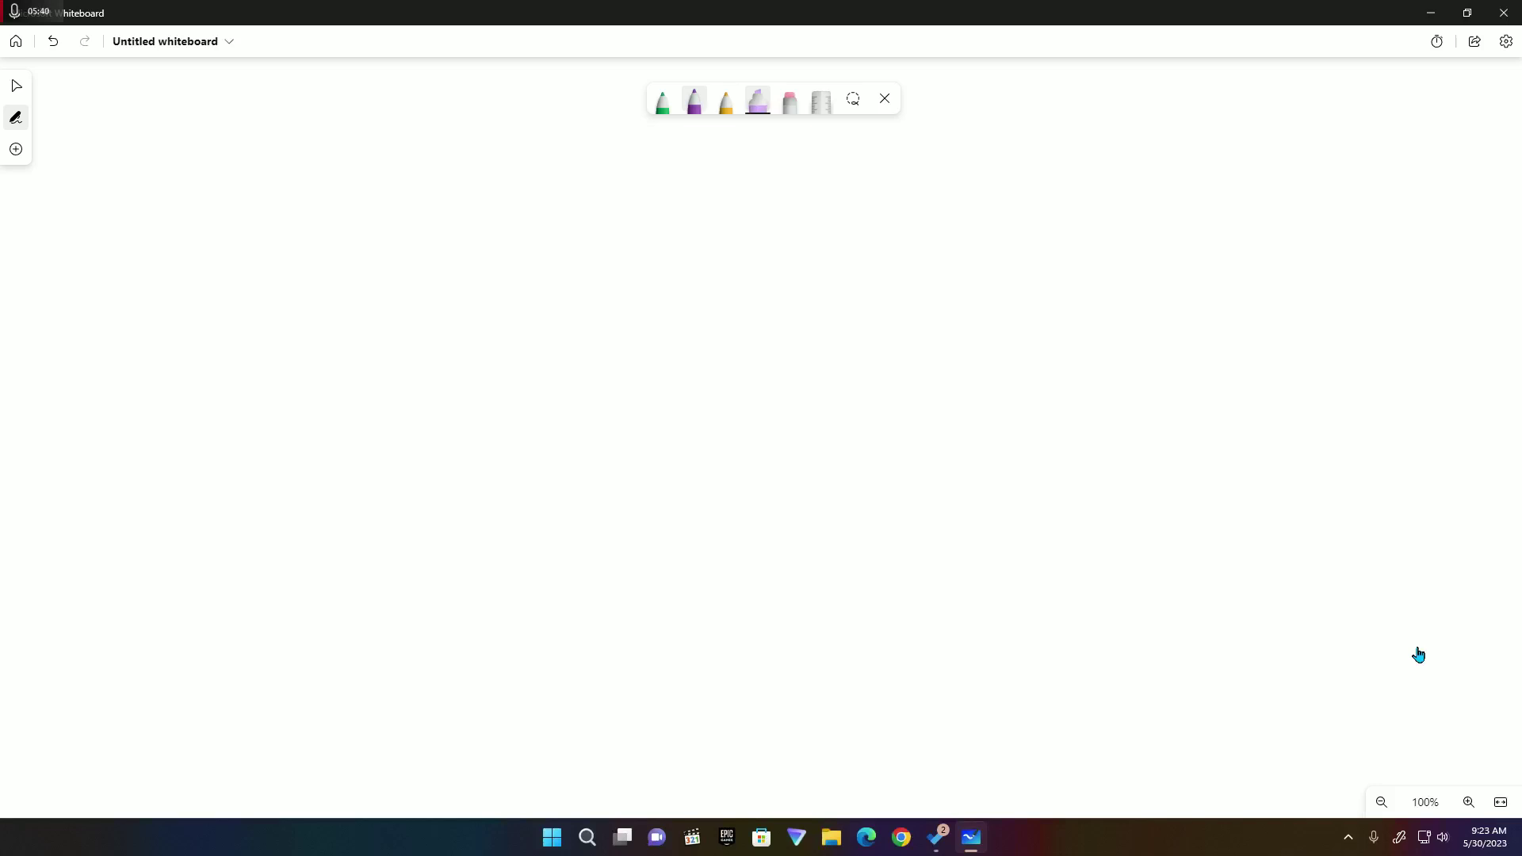
{"action": "left_click", "coordinate": [694, 100]}
{"action": "left_click", "coordinate": [695, 101]}
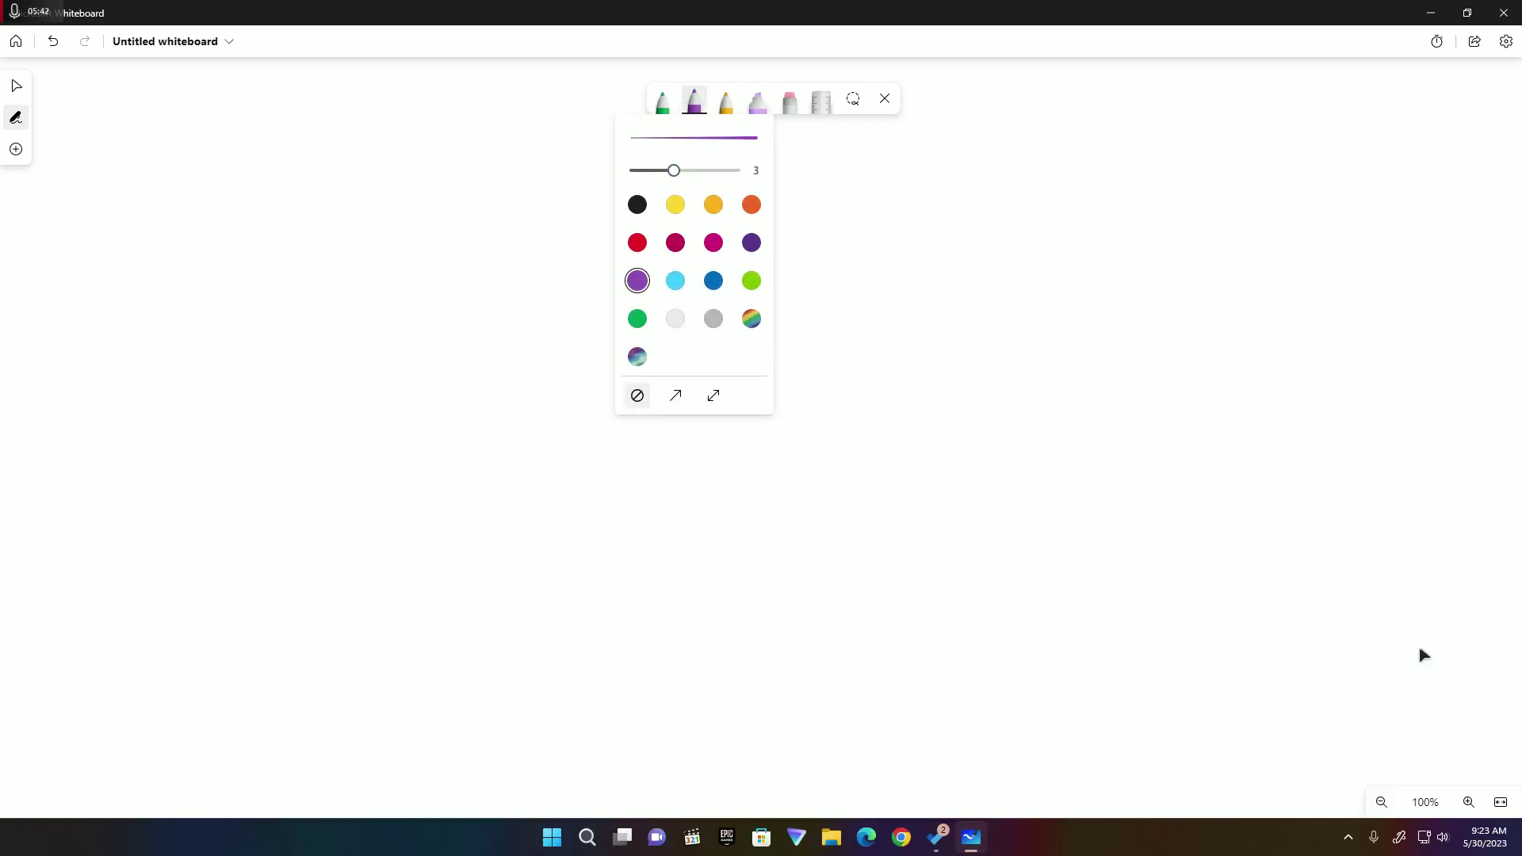
{"action": "left_click", "coordinate": [637, 242]}
{"action": "left_click_drag", "start_coordinate": [108, 111], "coordinate": [85, 151]}
{"action": "left_click_drag", "start_coordinate": [118, 143], "coordinate": [228, 155]}
{"action": "mouse_move", "coordinate": [83, 181]}
{"action": "left_mouse_down"}
{"action": "mouse_move", "coordinate": [127, 175]}
{"action": "mouse_move", "coordinate": [194, 196]}
{"action": "left_mouse_up"}
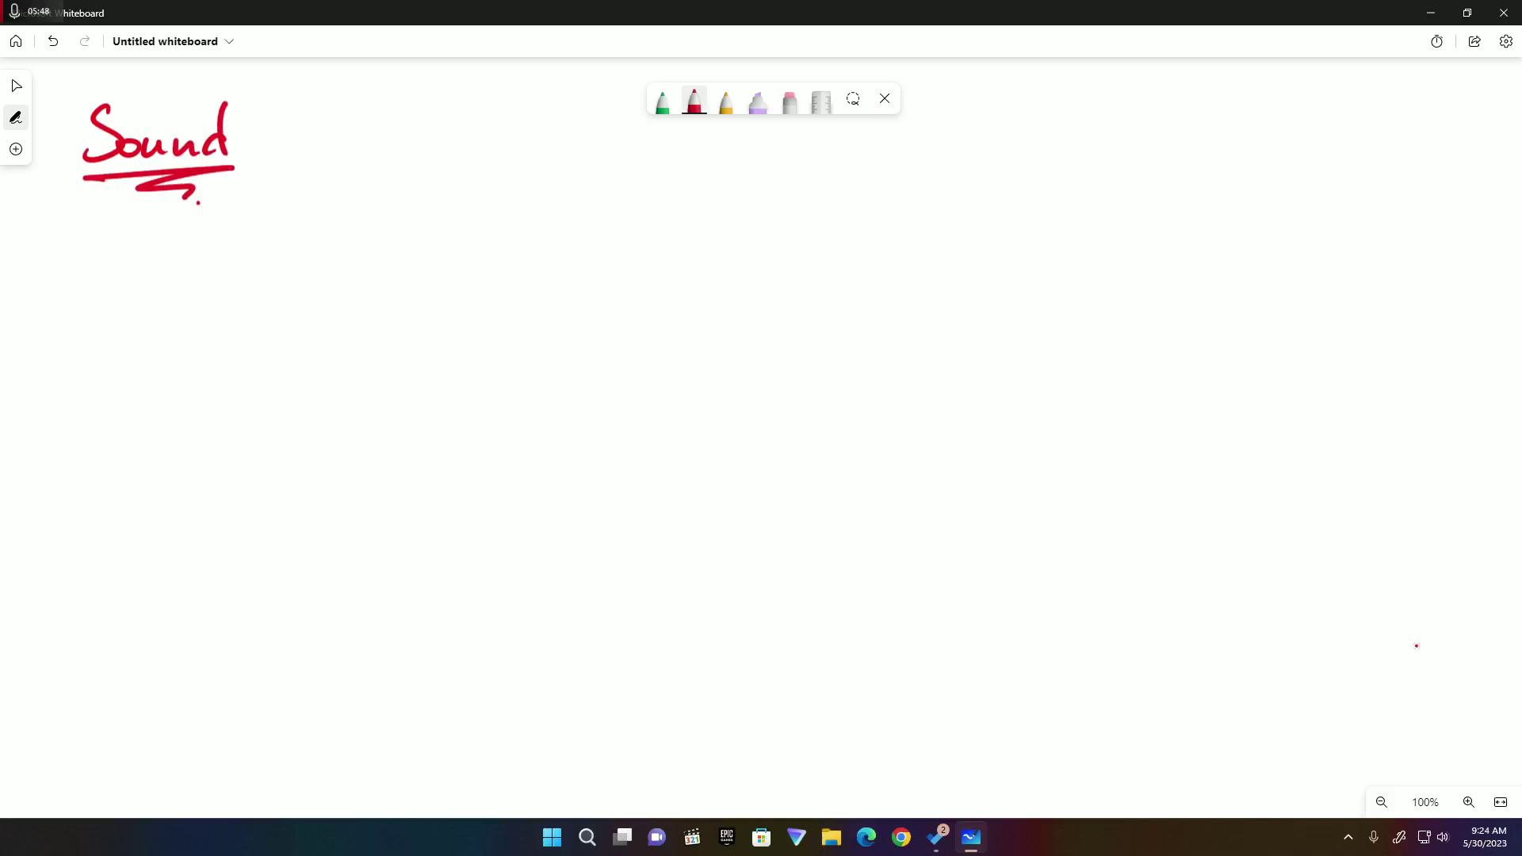
Write the red bullet "– longitudinal wave" under the "Sound" heading
{"action": "left_click_drag", "start_coordinate": [54, 314], "coordinate": [126, 326]}
{"action": "mouse_move", "coordinate": [136, 317]}
{"action": "left_mouse_down"}
{"action": "mouse_move", "coordinate": [174, 306]}
{"action": "mouse_move", "coordinate": [193, 343]}
{"action": "mouse_move", "coordinate": [206, 317]}
{"action": "left_mouse_up"}
{"action": "mouse_move", "coordinate": [222, 260]}
{"action": "left_mouse_down"}
{"action": "mouse_move", "coordinate": [221, 306]}
{"action": "mouse_move", "coordinate": [333, 298]}
{"action": "left_mouse_up"}
{"action": "mouse_move", "coordinate": [346, 266]}
{"action": "left_mouse_down"}
{"action": "mouse_move", "coordinate": [346, 308]}
{"action": "mouse_move", "coordinate": [462, 287]}
{"action": "mouse_move", "coordinate": [489, 302]}
{"action": "left_mouse_up"}
Add a second red bullet reading "– 340 ms⁻¹ in air" below the longitudinal wave bullet
{"action": "left_click_drag", "start_coordinate": [51, 439], "coordinate": [133, 457]}
{"action": "left_click_drag", "start_coordinate": [154, 428], "coordinate": [170, 472]}
{"action": "mouse_move", "coordinate": [184, 428]}
{"action": "left_mouse_down"}
{"action": "mouse_move", "coordinate": [176, 443]}
{"action": "mouse_move", "coordinate": [190, 426]}
{"action": "mouse_move", "coordinate": [241, 455]}
{"action": "mouse_move", "coordinate": [270, 427]}
{"action": "left_mouse_up"}
{"action": "mouse_move", "coordinate": [278, 412]}
{"action": "left_mouse_down"}
{"action": "mouse_move", "coordinate": [281, 432]}
{"action": "mouse_move", "coordinate": [334, 458]}
{"action": "left_mouse_up"}
{"action": "mouse_move", "coordinate": [343, 454]}
{"action": "left_mouse_down"}
{"action": "mouse_move", "coordinate": [352, 440]}
{"action": "mouse_move", "coordinate": [360, 454]}
{"action": "left_mouse_up"}
{"action": "left_click_drag", "start_coordinate": [388, 435], "coordinate": [399, 449]}
{"action": "left_click_drag", "start_coordinate": [404, 438], "coordinate": [427, 436]}
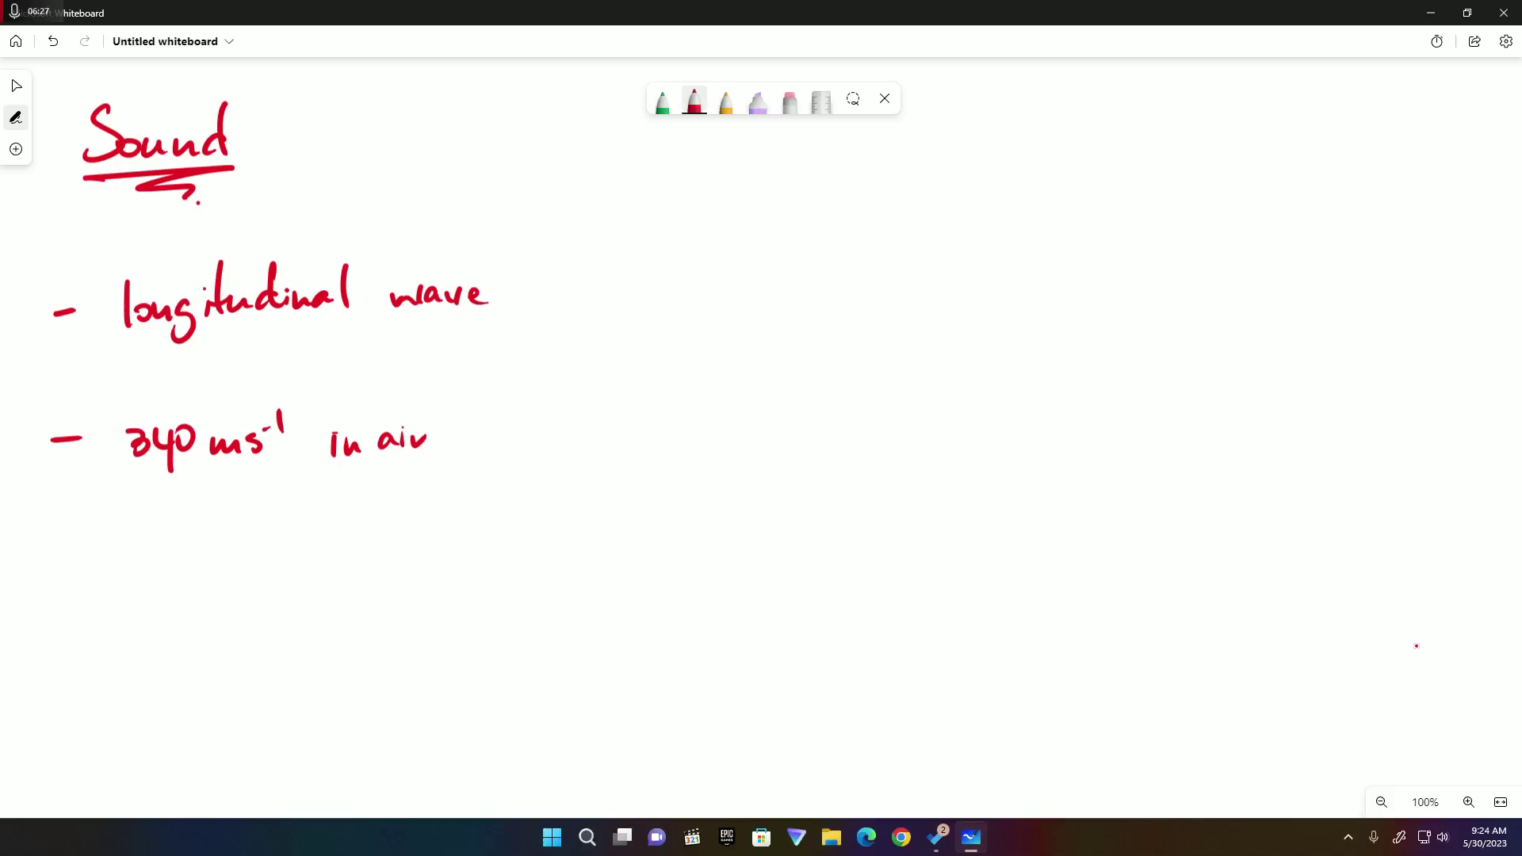
Change the green pen to dark blue and write "Reflect" to the right of the "Sound" heading
{"action": "left_click", "coordinate": [663, 101]}
{"action": "left_click", "coordinate": [662, 101]}
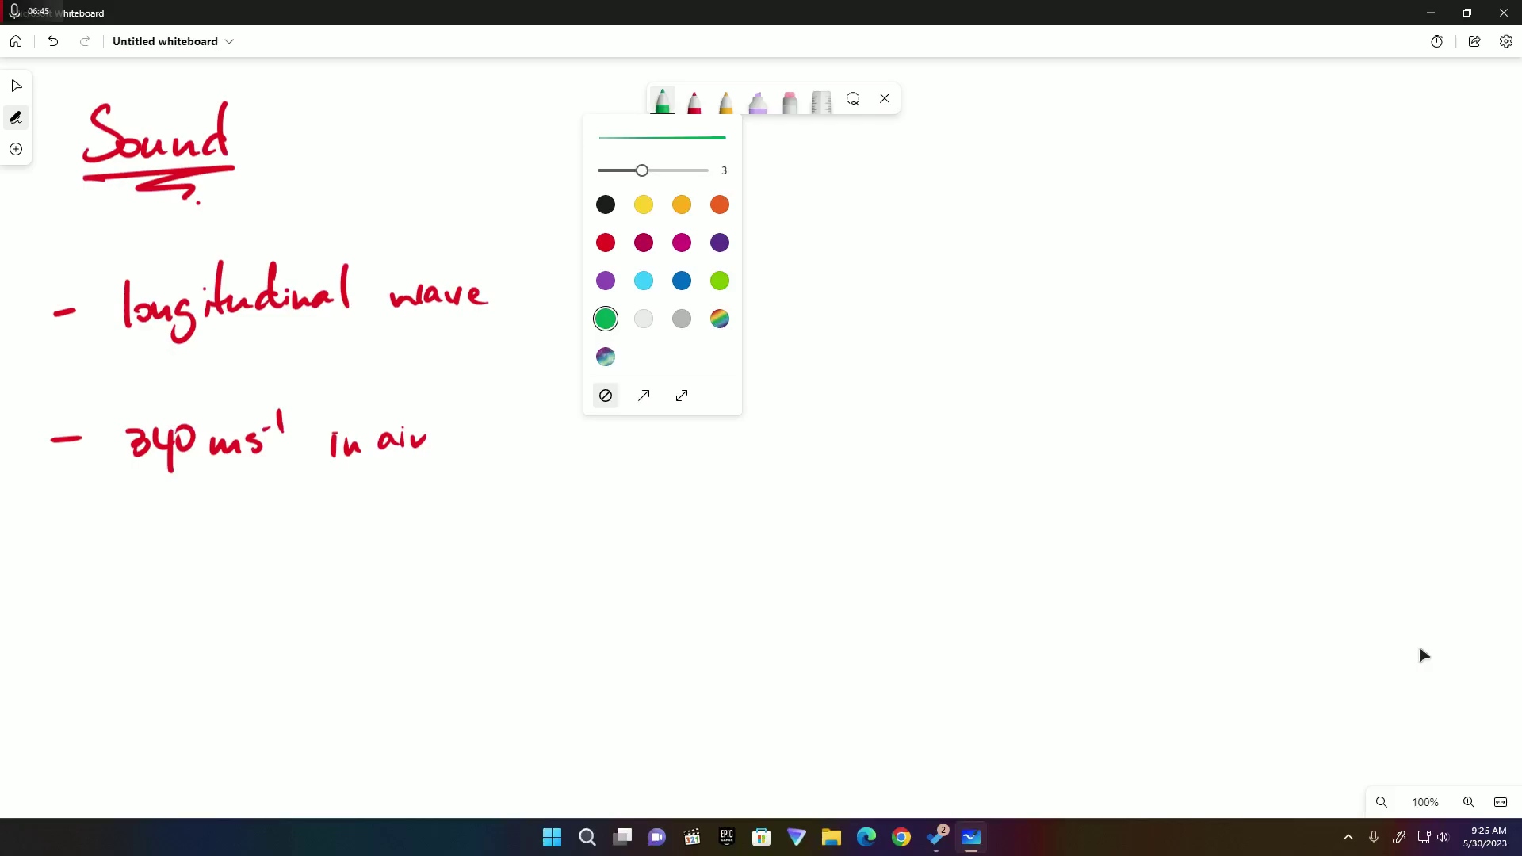
{"action": "left_click", "coordinate": [681, 280]}
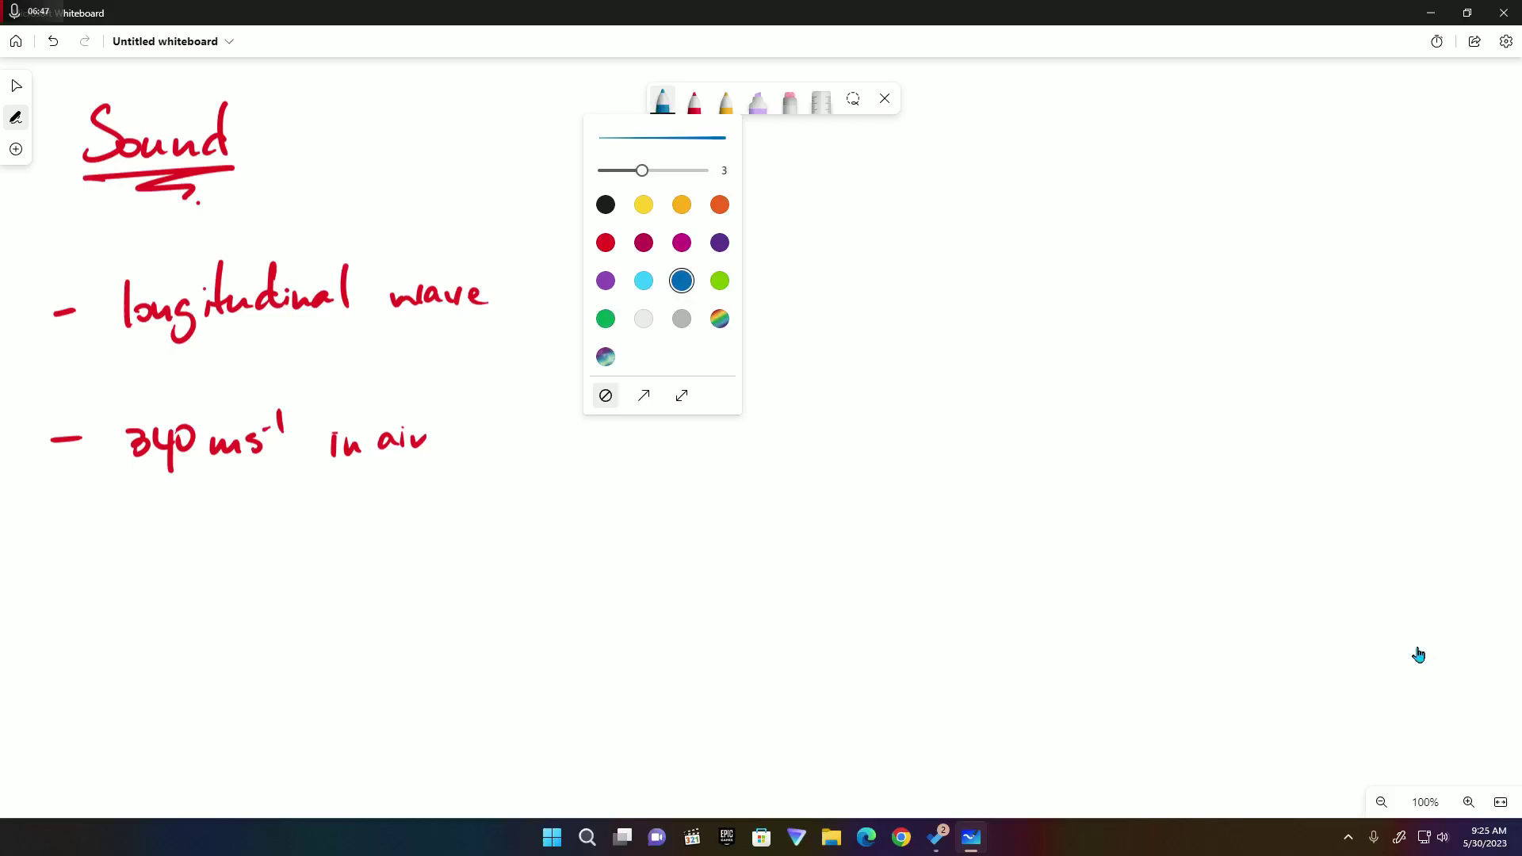
{"action": "left_click", "coordinate": [663, 100]}
{"action": "mouse_move", "coordinate": [601, 153]}
{"action": "left_mouse_down"}
{"action": "mouse_move", "coordinate": [602, 204]}
{"action": "mouse_move", "coordinate": [639, 202]}
{"action": "left_mouse_up"}
{"action": "mouse_move", "coordinate": [659, 151]}
{"action": "left_mouse_down"}
{"action": "mouse_move", "coordinate": [648, 214]}
{"action": "mouse_move", "coordinate": [669, 204]}
{"action": "left_mouse_up"}
{"action": "left_click_drag", "start_coordinate": [678, 189], "coordinate": [709, 204]}
{"action": "mouse_move", "coordinate": [716, 161]}
{"action": "left_mouse_down"}
{"action": "mouse_move", "coordinate": [706, 202]}
{"action": "mouse_move", "coordinate": [730, 183]}
{"action": "left_mouse_up"}
Write "Refract" and "Diffract" in dark blue, spaced below "Reflect"
{"action": "mouse_move", "coordinate": [585, 306]}
{"action": "left_mouse_down"}
{"action": "mouse_move", "coordinate": [583, 336]}
{"action": "mouse_move", "coordinate": [631, 337]}
{"action": "left_mouse_up"}
{"action": "mouse_move", "coordinate": [644, 285]}
{"action": "left_mouse_down"}
{"action": "mouse_move", "coordinate": [635, 359]}
{"action": "mouse_move", "coordinate": [689, 335]}
{"action": "left_mouse_up"}
{"action": "mouse_move", "coordinate": [705, 292]}
{"action": "left_mouse_down"}
{"action": "mouse_move", "coordinate": [699, 333]}
{"action": "mouse_move", "coordinate": [715, 310]}
{"action": "left_mouse_up"}
{"action": "mouse_move", "coordinate": [572, 461]}
{"action": "left_mouse_down"}
{"action": "mouse_move", "coordinate": [571, 490]}
{"action": "mouse_move", "coordinate": [553, 492]}
{"action": "mouse_move", "coordinate": [605, 492]}
{"action": "left_mouse_up"}
{"action": "mouse_move", "coordinate": [634, 444]}
{"action": "left_mouse_down"}
{"action": "mouse_move", "coordinate": [623, 505]}
{"action": "mouse_move", "coordinate": [644, 468]}
{"action": "left_mouse_up"}
{"action": "mouse_move", "coordinate": [645, 440]}
{"action": "left_mouse_down"}
{"action": "mouse_move", "coordinate": [634, 505]}
{"action": "mouse_move", "coordinate": [668, 478]}
{"action": "left_mouse_up"}
{"action": "mouse_move", "coordinate": [675, 477]}
{"action": "left_mouse_down"}
{"action": "mouse_move", "coordinate": [666, 488]}
{"action": "mouse_move", "coordinate": [694, 490]}
{"action": "left_mouse_up"}
{"action": "mouse_move", "coordinate": [705, 447]}
{"action": "left_mouse_down"}
{"action": "mouse_move", "coordinate": [701, 492]}
{"action": "mouse_move", "coordinate": [723, 468]}
{"action": "left_mouse_up"}
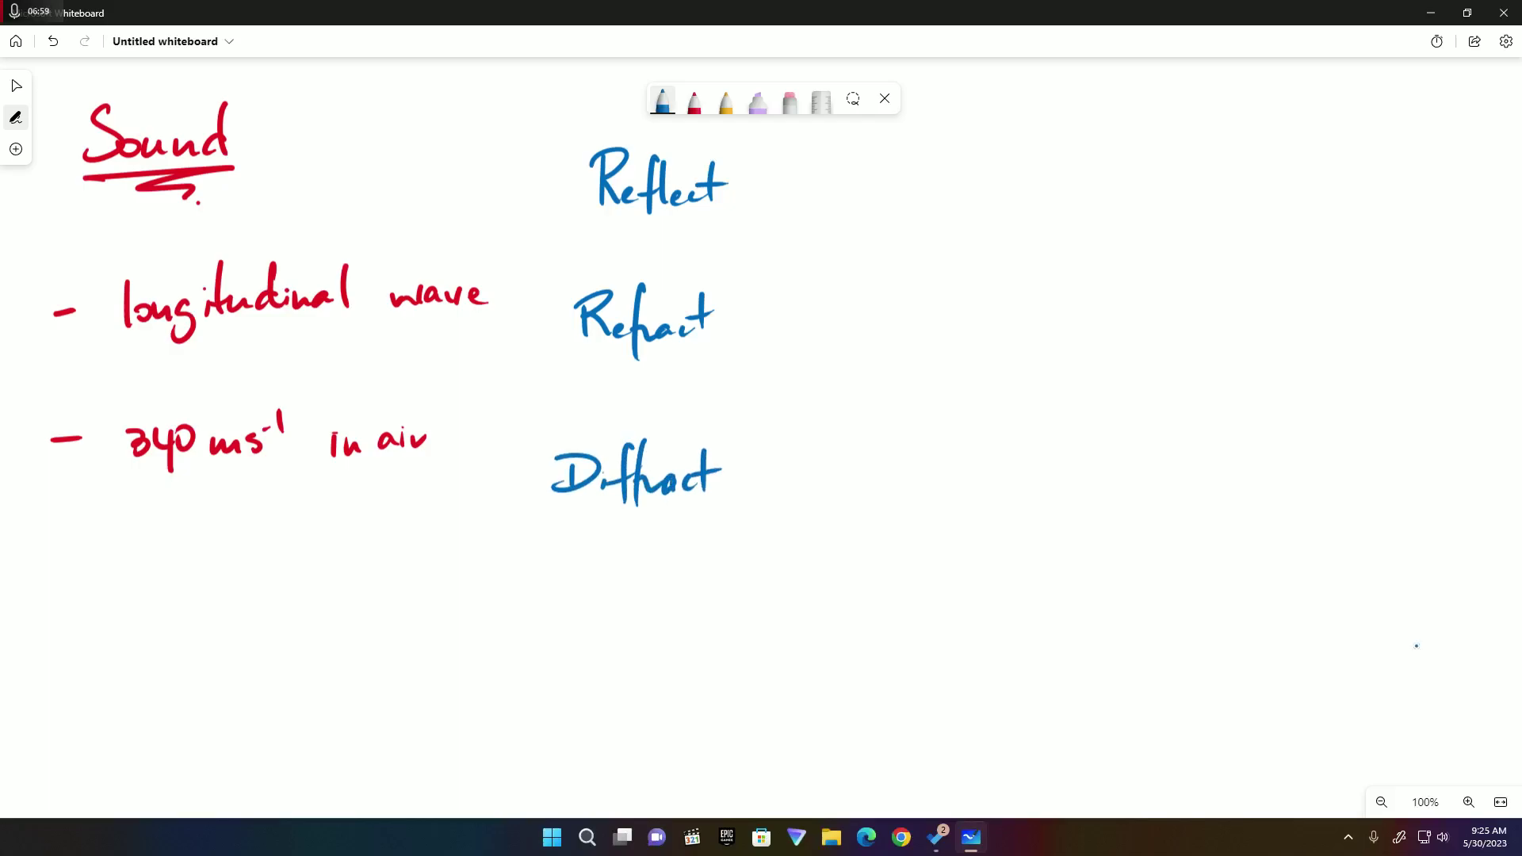
Write "Interfere" in dark blue below "Diffract"
{"action": "mouse_move", "coordinate": [557, 617]}
{"action": "left_mouse_down"}
{"action": "mouse_move", "coordinate": [581, 615]}
{"action": "mouse_move", "coordinate": [573, 650]}
{"action": "left_mouse_up"}
{"action": "left_click_drag", "start_coordinate": [554, 652], "coordinate": [582, 649]}
{"action": "left_click_drag", "start_coordinate": [587, 639], "coordinate": [609, 650]}
{"action": "left_click_drag", "start_coordinate": [627, 610], "coordinate": [623, 641]}
{"action": "left_click_drag", "start_coordinate": [634, 643], "coordinate": [660, 644]}
{"action": "mouse_move", "coordinate": [671, 594]}
{"action": "left_mouse_down"}
{"action": "mouse_move", "coordinate": [662, 671]}
{"action": "mouse_move", "coordinate": [676, 648]}
{"action": "left_mouse_up"}
{"action": "left_click_drag", "start_coordinate": [675, 648], "coordinate": [733, 648]}
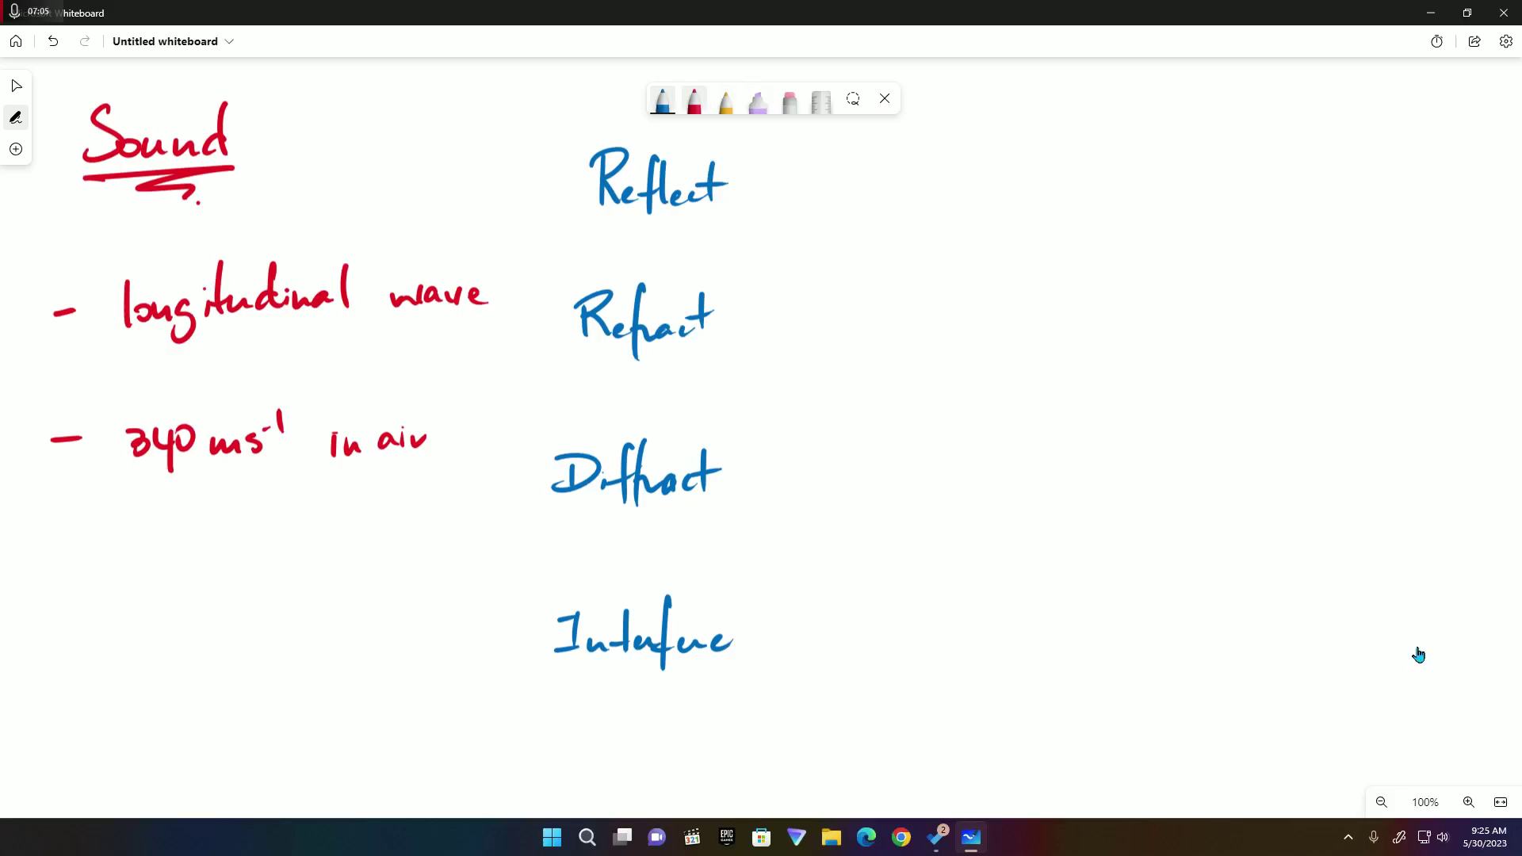
Change the dark blue pen to light blue and write "– echoes" after "Reflect"
{"action": "left_click", "coordinate": [663, 101]}
{"action": "left_click", "coordinate": [644, 281]}
{"action": "left_click", "coordinate": [1417, 646]}
{"action": "left_click_drag", "start_coordinate": [749, 191], "coordinate": [777, 191]}
{"action": "left_click_drag", "start_coordinate": [816, 191], "coordinate": [922, 188]}
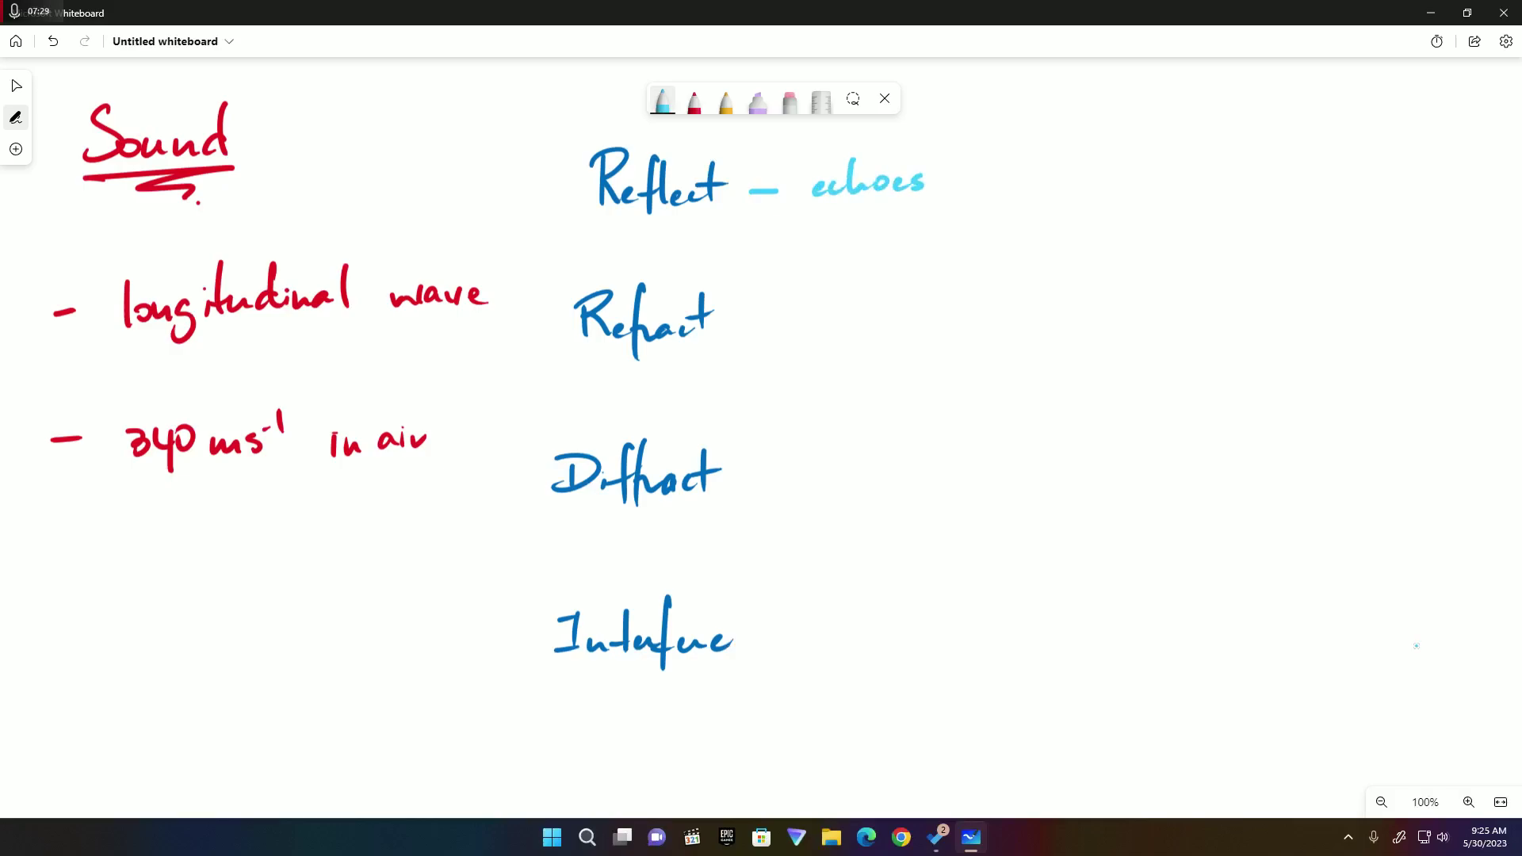
Change the third pen to dark orange and sketch a wall and ground outline to the right of "echoes"
{"action": "left_click", "coordinate": [726, 101]}
{"action": "left_click", "coordinate": [726, 102]}
{"action": "left_click", "coordinate": [783, 204]}
{"action": "left_click", "coordinate": [1416, 646]}
{"action": "mouse_move", "coordinate": [998, 100]}
{"action": "left_mouse_down"}
{"action": "mouse_move", "coordinate": [1043, 157]}
{"action": "mouse_move", "coordinate": [1045, 255]}
{"action": "mouse_move", "coordinate": [1385, 250]}
{"action": "left_mouse_up"}
Change the red pen to green and draw a stick figure on the ground with "clap!!" beside it
{"action": "left_click", "coordinate": [693, 101]}
{"action": "left_click", "coordinate": [693, 100]}
{"action": "left_click", "coordinate": [638, 319]}
{"action": "mouse_move", "coordinate": [1317, 191]}
{"action": "left_mouse_down"}
{"action": "mouse_move", "coordinate": [1333, 191]}
{"action": "mouse_move", "coordinate": [1318, 190]}
{"action": "mouse_move", "coordinate": [1329, 223]}
{"action": "left_mouse_up"}
{"action": "mouse_move", "coordinate": [1331, 226]}
{"action": "left_mouse_down"}
{"action": "mouse_move", "coordinate": [1323, 239]}
{"action": "mouse_move", "coordinate": [1340, 236]}
{"action": "mouse_move", "coordinate": [1249, 195]}
{"action": "mouse_move", "coordinate": [1282, 202]}
{"action": "left_mouse_up"}
{"action": "mouse_move", "coordinate": [1281, 188]}
{"action": "left_mouse_down"}
{"action": "mouse_move", "coordinate": [1263, 196]}
{"action": "mouse_move", "coordinate": [1303, 191]}
{"action": "left_mouse_up"}
{"action": "left_click", "coordinate": [1304, 199]}
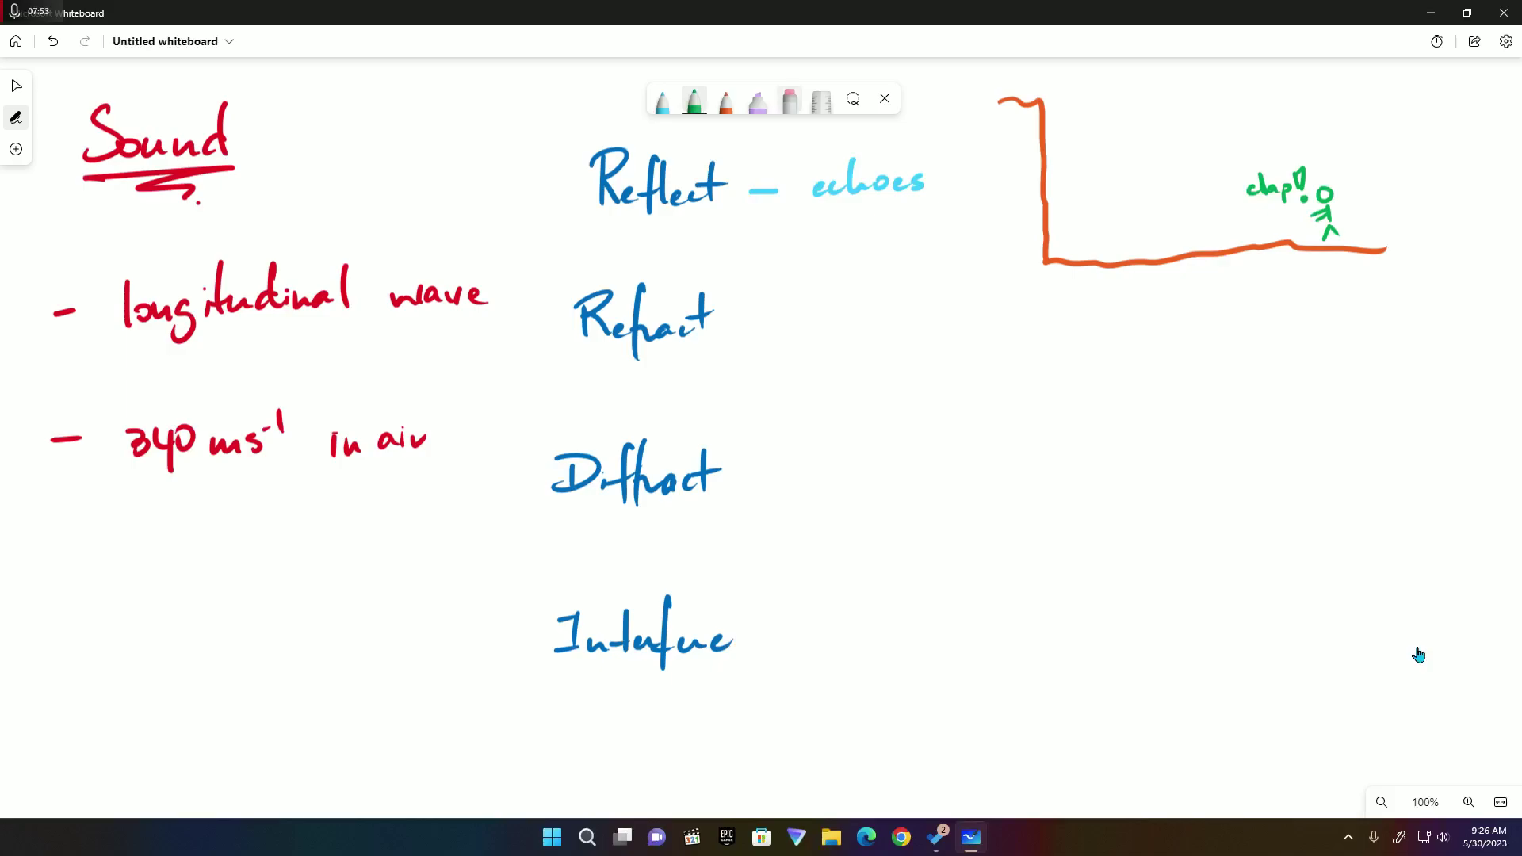
Erase the "clap!!" text and redraw it in green as "clap" with short lines radiating around it
{"action": "left_click", "coordinate": [790, 102]}
{"action": "left_click", "coordinate": [1265, 176]}
{"action": "mouse_move", "coordinate": [1250, 189]}
{"action": "left_mouse_down"}
{"action": "mouse_move", "coordinate": [1300, 178]}
{"action": "mouse_move", "coordinate": [1304, 200]}
{"action": "mouse_move", "coordinate": [1259, 200]}
{"action": "left_mouse_up"}
{"action": "left_click", "coordinate": [695, 99]}
{"action": "left_click_drag", "start_coordinate": [1271, 189], "coordinate": [1277, 202]}
{"action": "mouse_move", "coordinate": [1280, 190]}
{"action": "left_mouse_down"}
{"action": "mouse_move", "coordinate": [1282, 210]}
{"action": "mouse_move", "coordinate": [1232, 178]}
{"action": "mouse_move", "coordinate": [1231, 197]}
{"action": "mouse_move", "coordinate": [1263, 221]}
{"action": "mouse_move", "coordinate": [1297, 205]}
{"action": "mouse_move", "coordinate": [1293, 181]}
{"action": "mouse_move", "coordinate": [1247, 172]}
{"action": "mouse_move", "coordinate": [1264, 176]}
{"action": "left_mouse_up"}
Draw green arrows from the clap to the wall and dashed green arrows returning from the wall beneath them
{"action": "left_click_drag", "start_coordinate": [1203, 205], "coordinate": [1102, 210]}
{"action": "mouse_move", "coordinate": [1118, 201]}
{"action": "left_mouse_down"}
{"action": "mouse_move", "coordinate": [1119, 215]}
{"action": "mouse_move", "coordinate": [1056, 215]}
{"action": "mouse_move", "coordinate": [1080, 223]}
{"action": "mouse_move", "coordinate": [1067, 242]}
{"action": "left_mouse_up"}
{"action": "left_click_drag", "start_coordinate": [1071, 242], "coordinate": [1124, 241]}
{"action": "mouse_move", "coordinate": [1128, 241]}
{"action": "left_mouse_down"}
{"action": "mouse_move", "coordinate": [1231, 236]}
{"action": "mouse_move", "coordinate": [1220, 247]}
{"action": "left_mouse_up"}
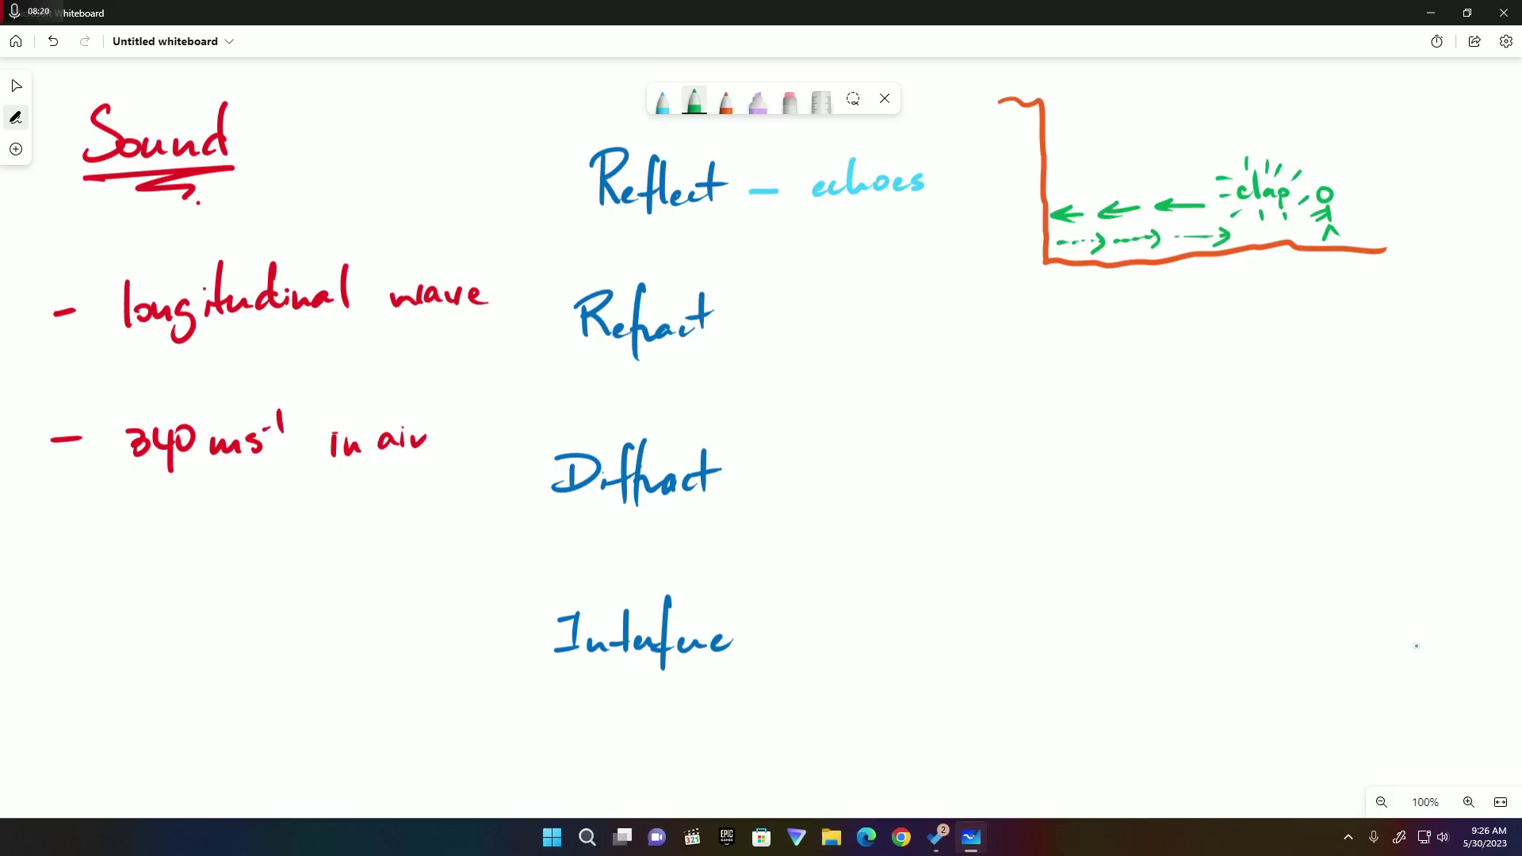
Add a light blue dash after "Refract"
{"action": "left_click", "coordinate": [663, 101]}
{"action": "left_click_drag", "start_coordinate": [728, 325], "coordinate": [749, 325]}
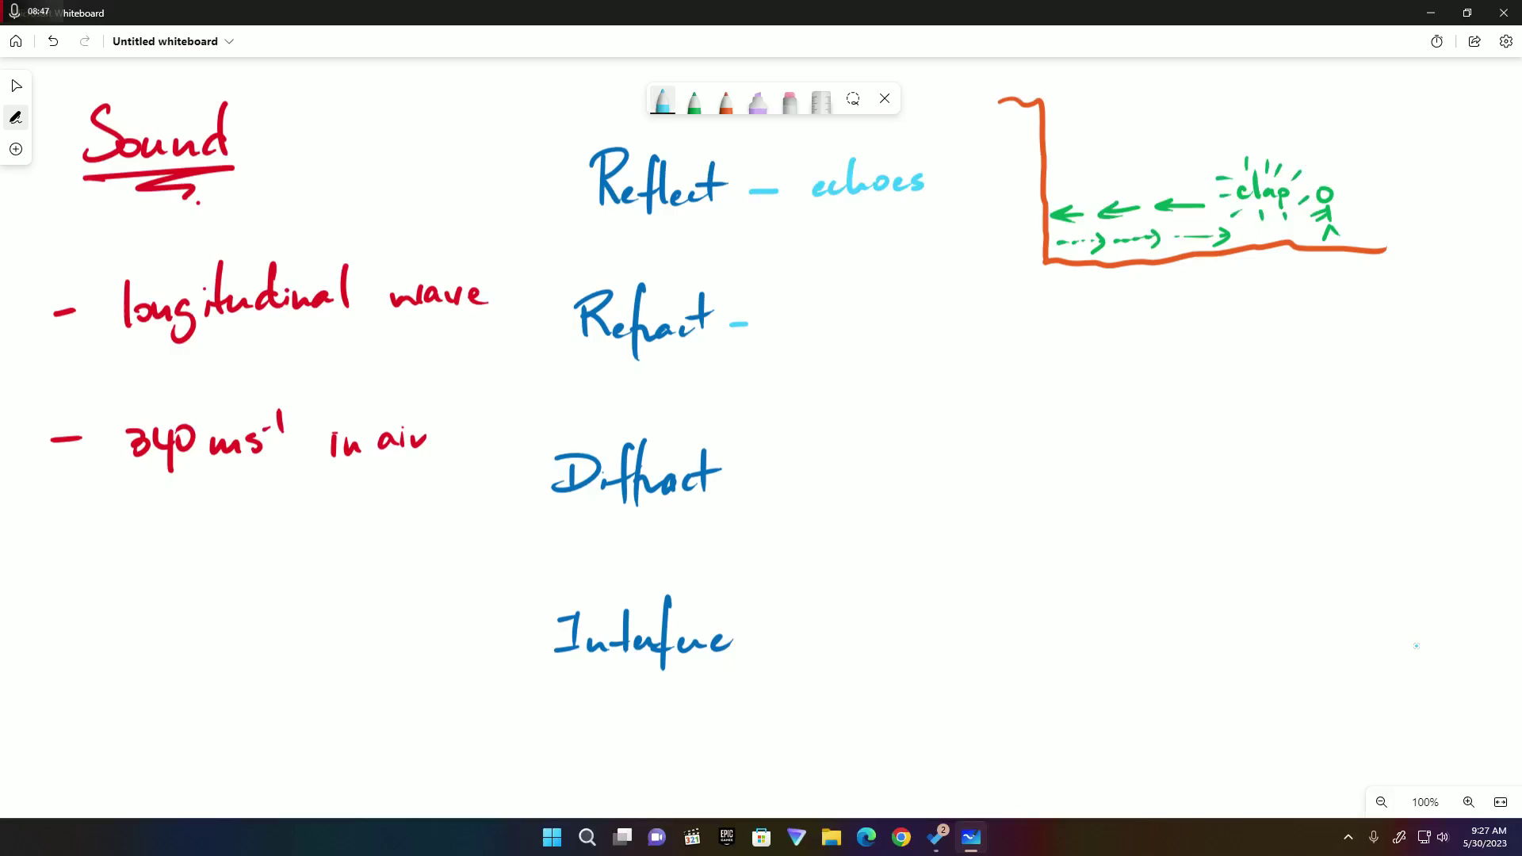
Switch to the AMD software to check the Record & Stream settings and recording status, and return to the whiteboard
{"action": "key", "text": "alt+r"}
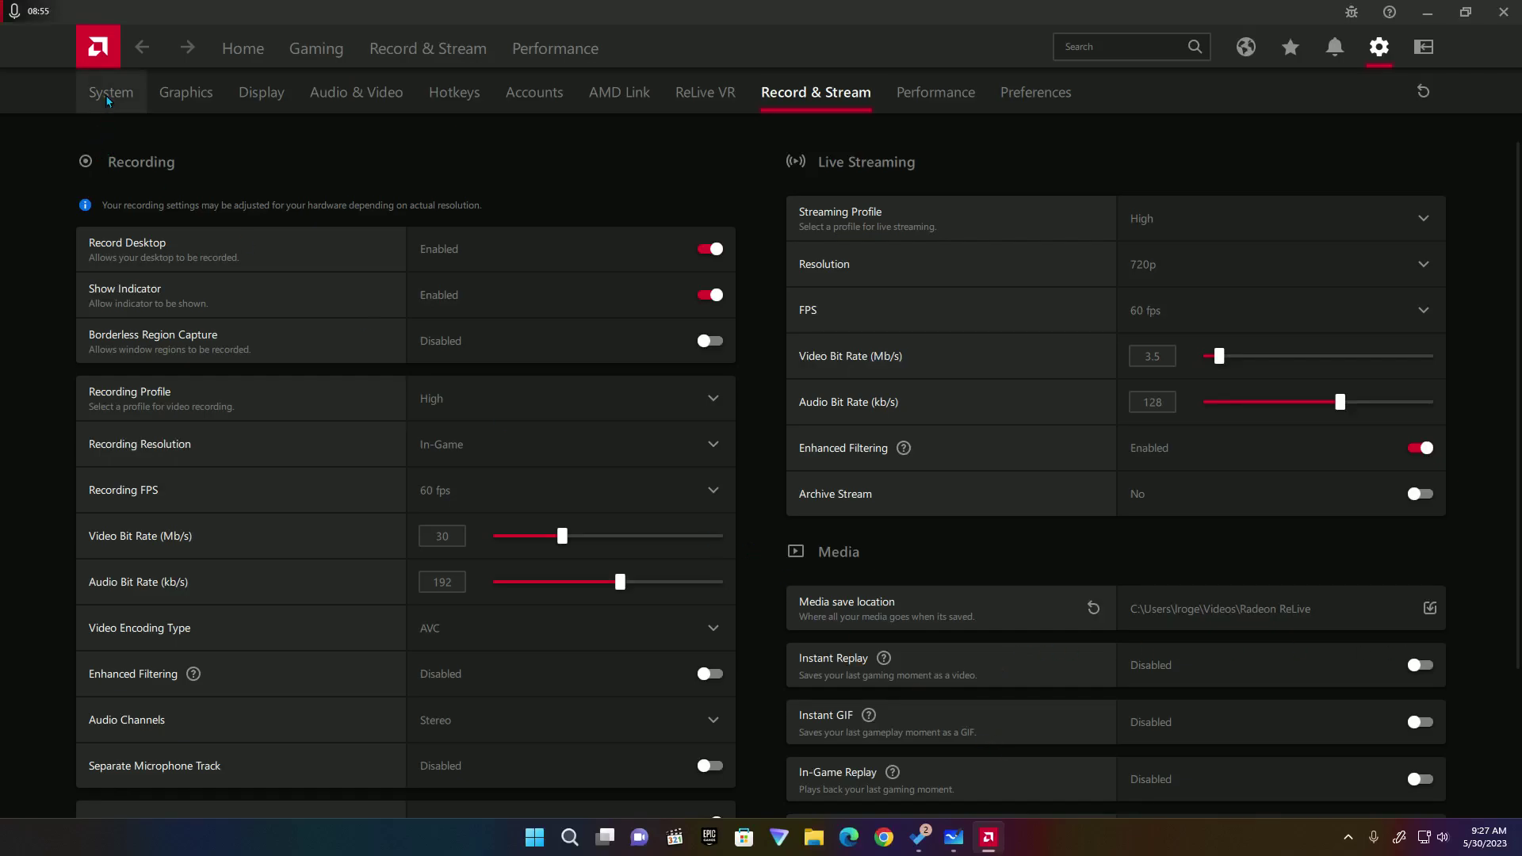
{"action": "scroll", "coordinate": [743, 349], "scroll_direction": "down", "scroll_amount": 3}
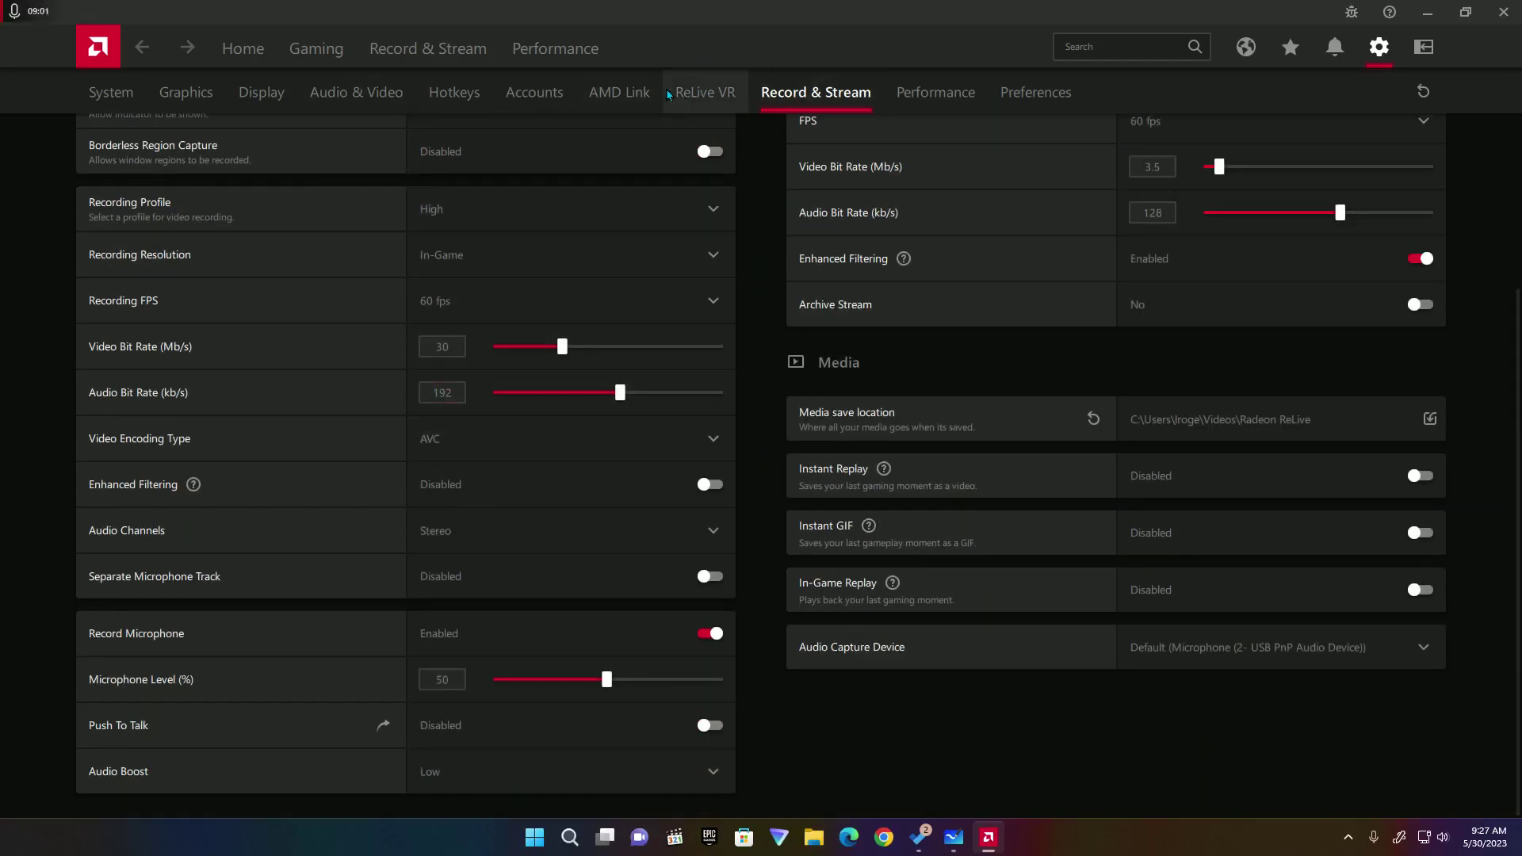
{"action": "scroll", "coordinate": [640, 254], "scroll_direction": "up", "scroll_amount": 3}
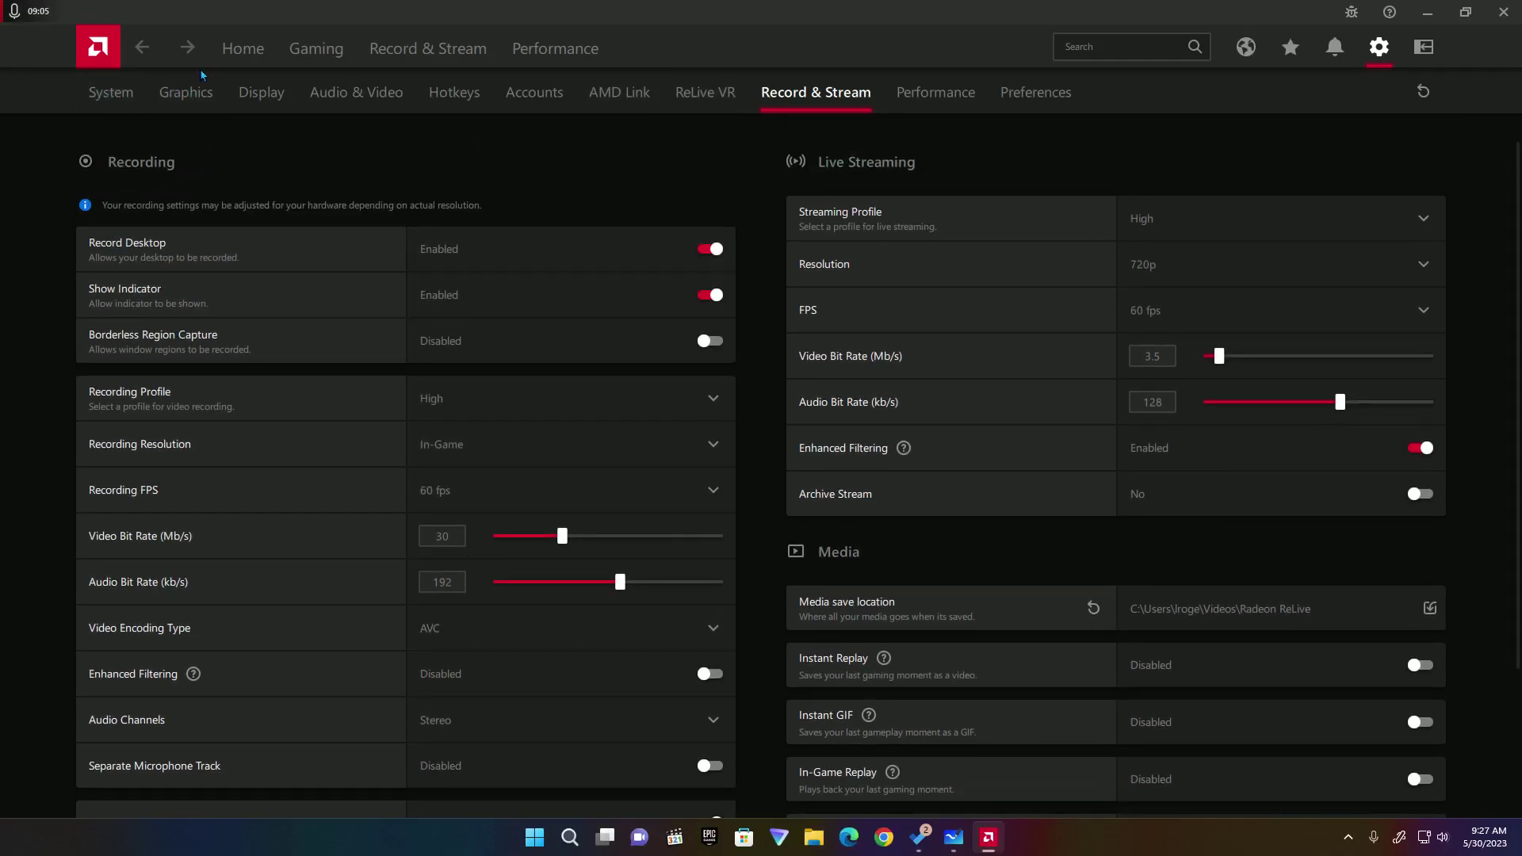
{"action": "left_click", "coordinate": [428, 49]}
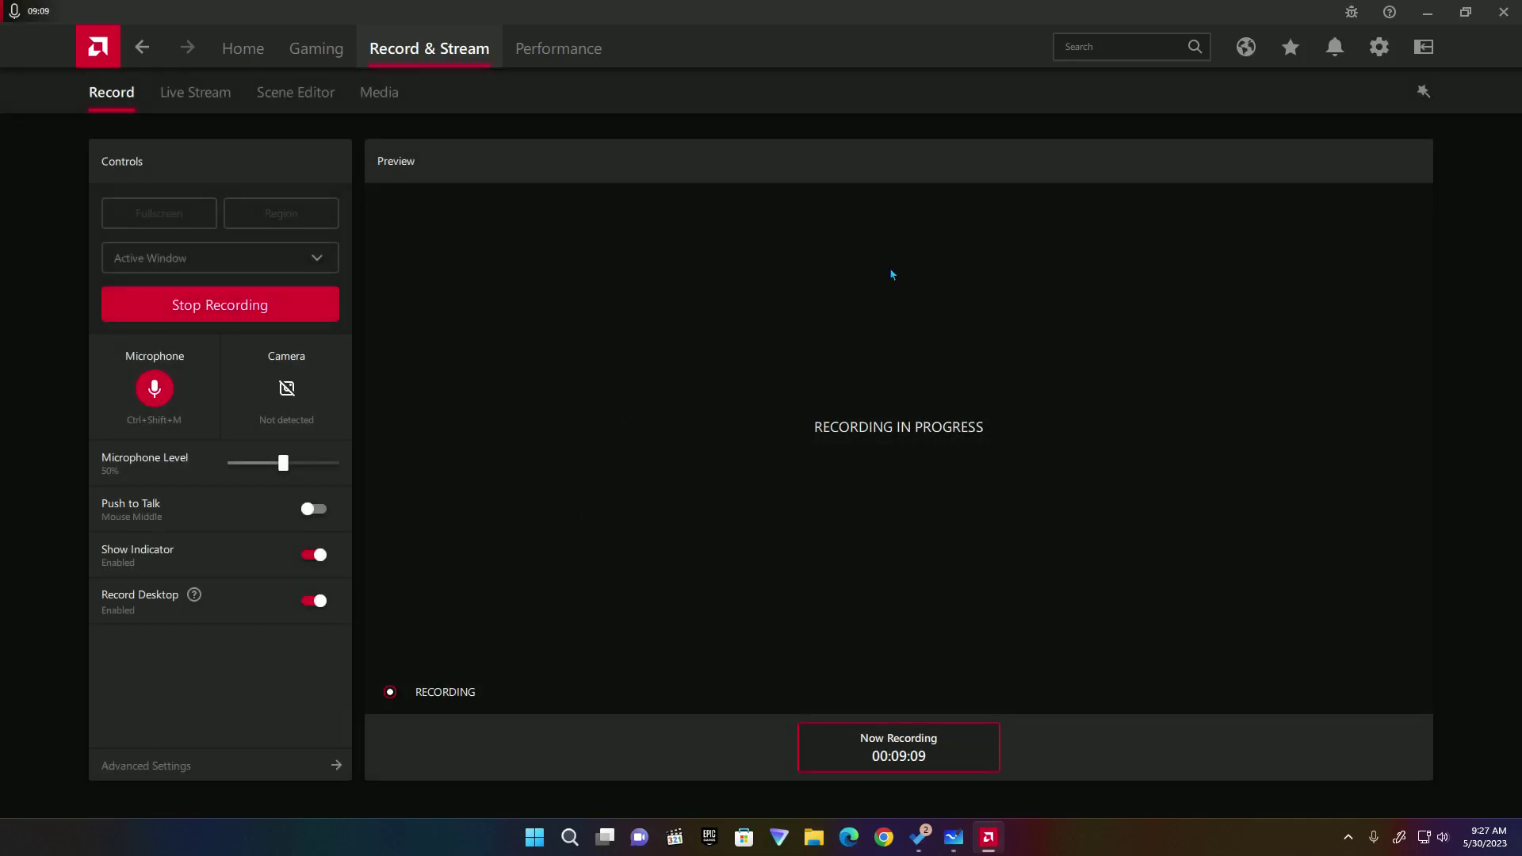
{"action": "key", "text": "alt+r"}
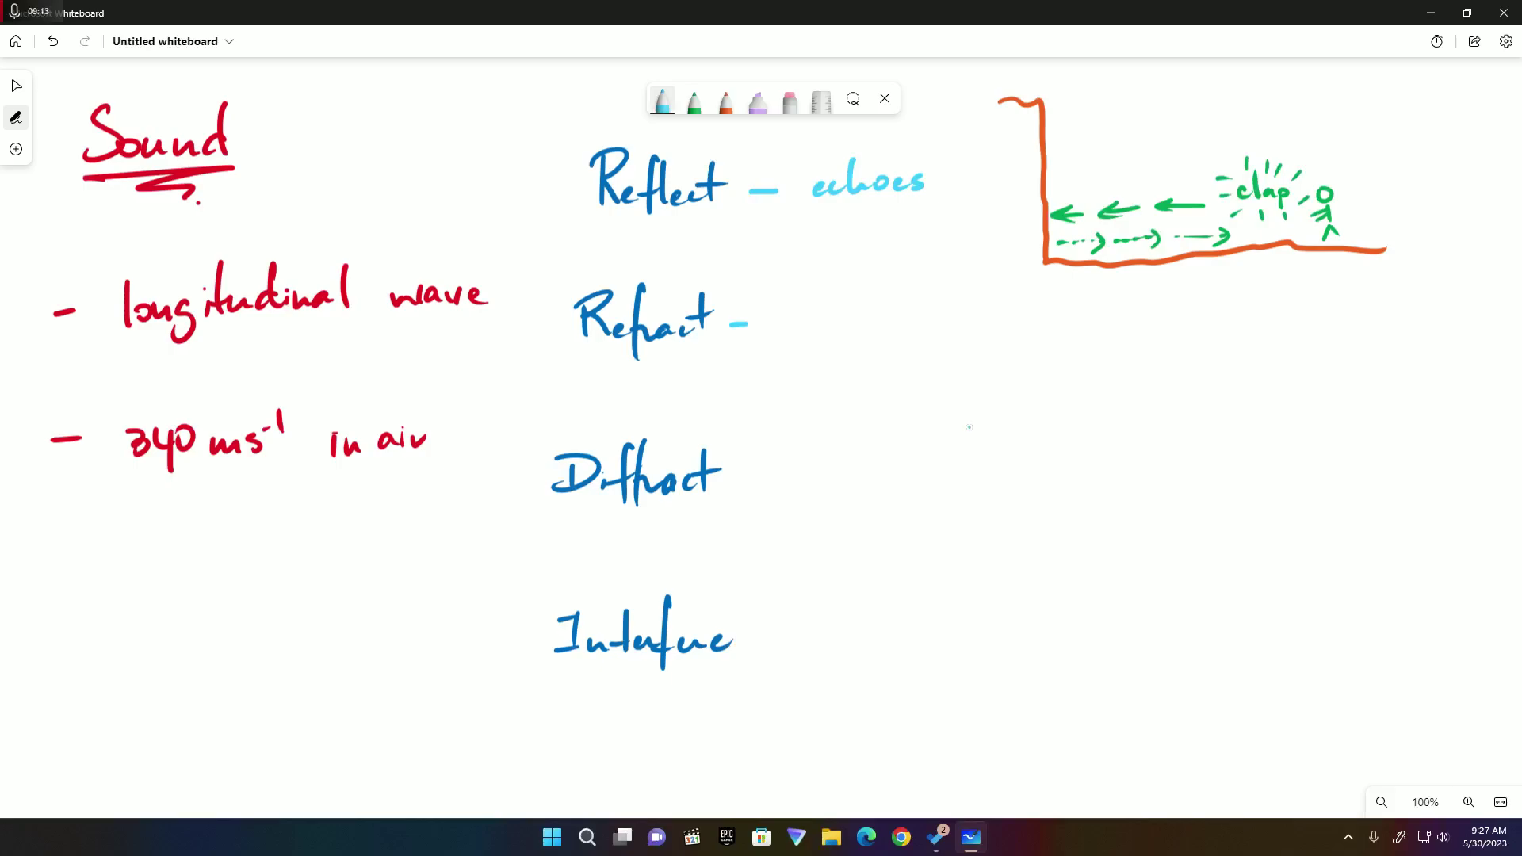
Change the highlighter to bright green and draw a thick horizontal band beside "Refract"
{"action": "left_click", "coordinate": [758, 101]}
{"action": "left_click", "coordinate": [758, 101]}
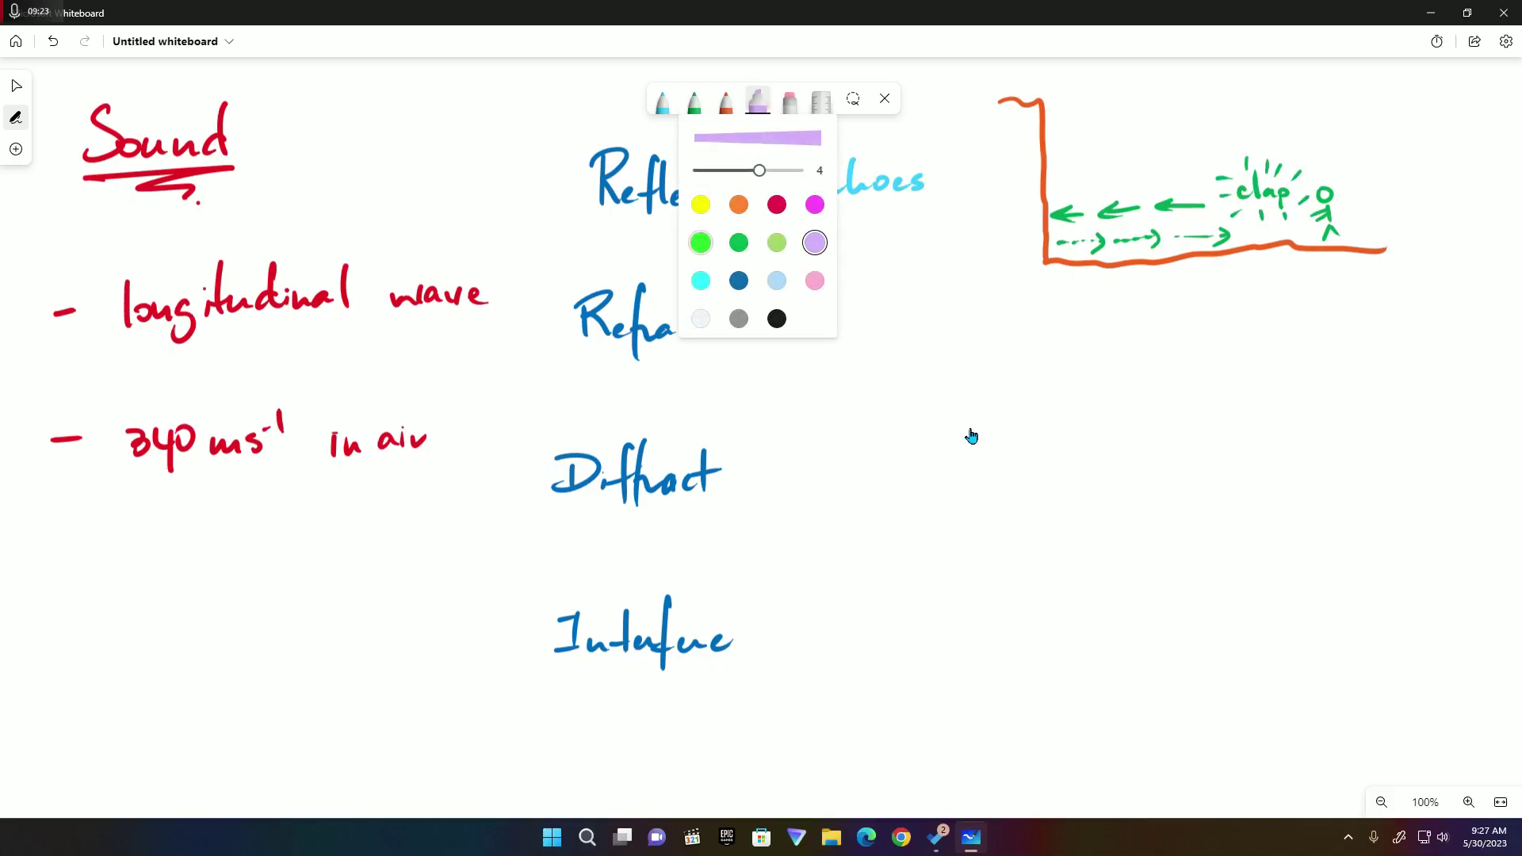
{"action": "left_click", "coordinate": [700, 242]}
{"action": "left_click", "coordinate": [969, 427]}
{"action": "mouse_move", "coordinate": [787, 341]}
{"action": "left_mouse_down"}
{"action": "mouse_move", "coordinate": [959, 336]}
{"action": "mouse_move", "coordinate": [817, 354]}
{"action": "left_mouse_up"}
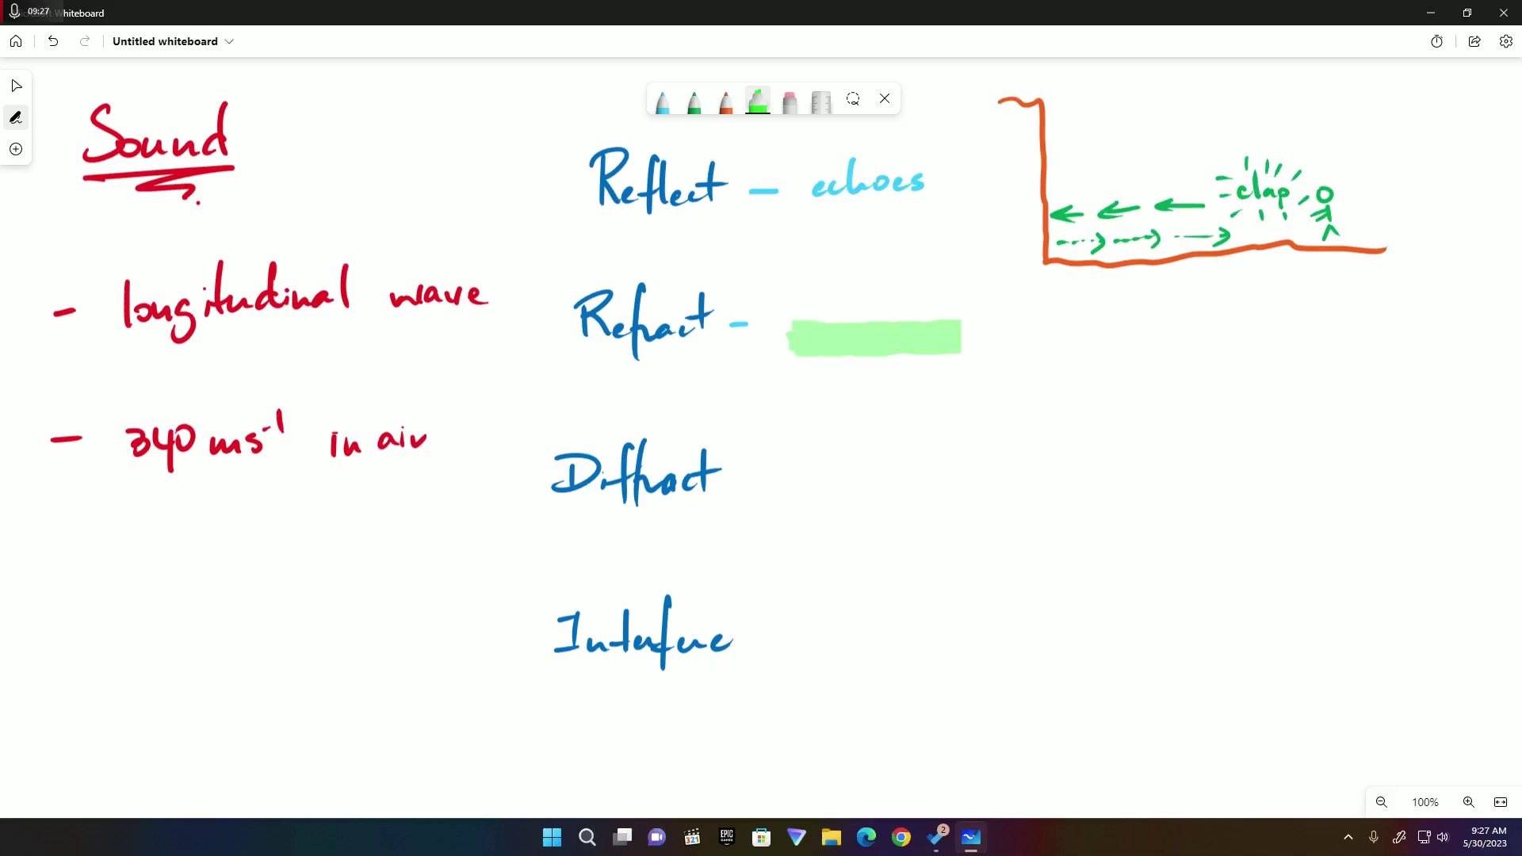
Change the highlighter to pink and draw a second band directly above the green one
{"action": "left_click", "coordinate": [758, 101]}
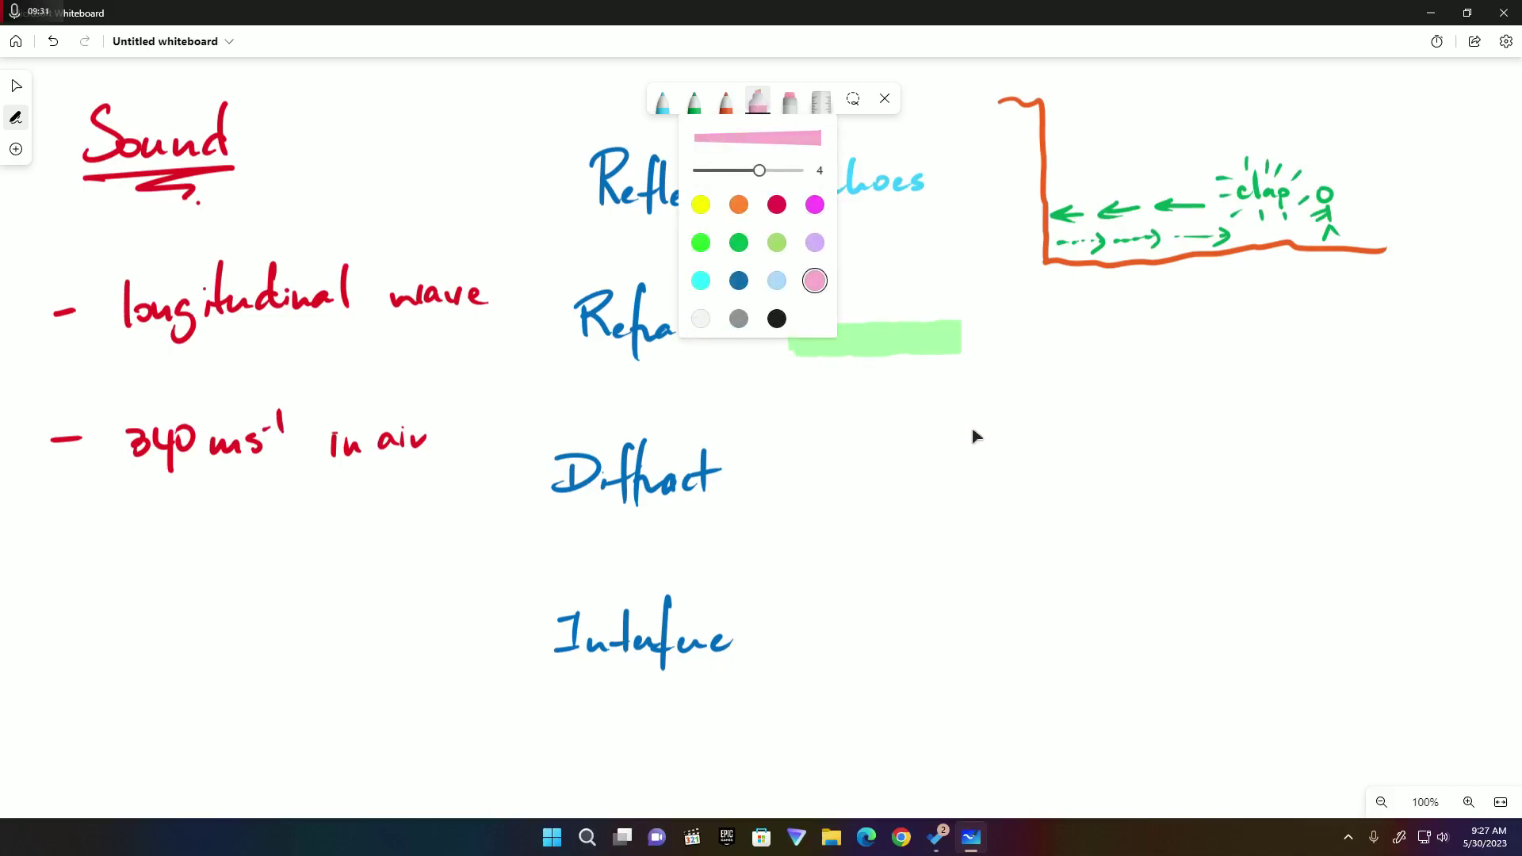
{"action": "left_click", "coordinate": [969, 427]}
{"action": "mouse_move", "coordinate": [785, 309]}
{"action": "left_mouse_down"}
{"action": "mouse_move", "coordinate": [970, 304]}
{"action": "mouse_move", "coordinate": [872, 288]}
{"action": "mouse_move", "coordinate": [777, 321]}
{"action": "left_mouse_up"}
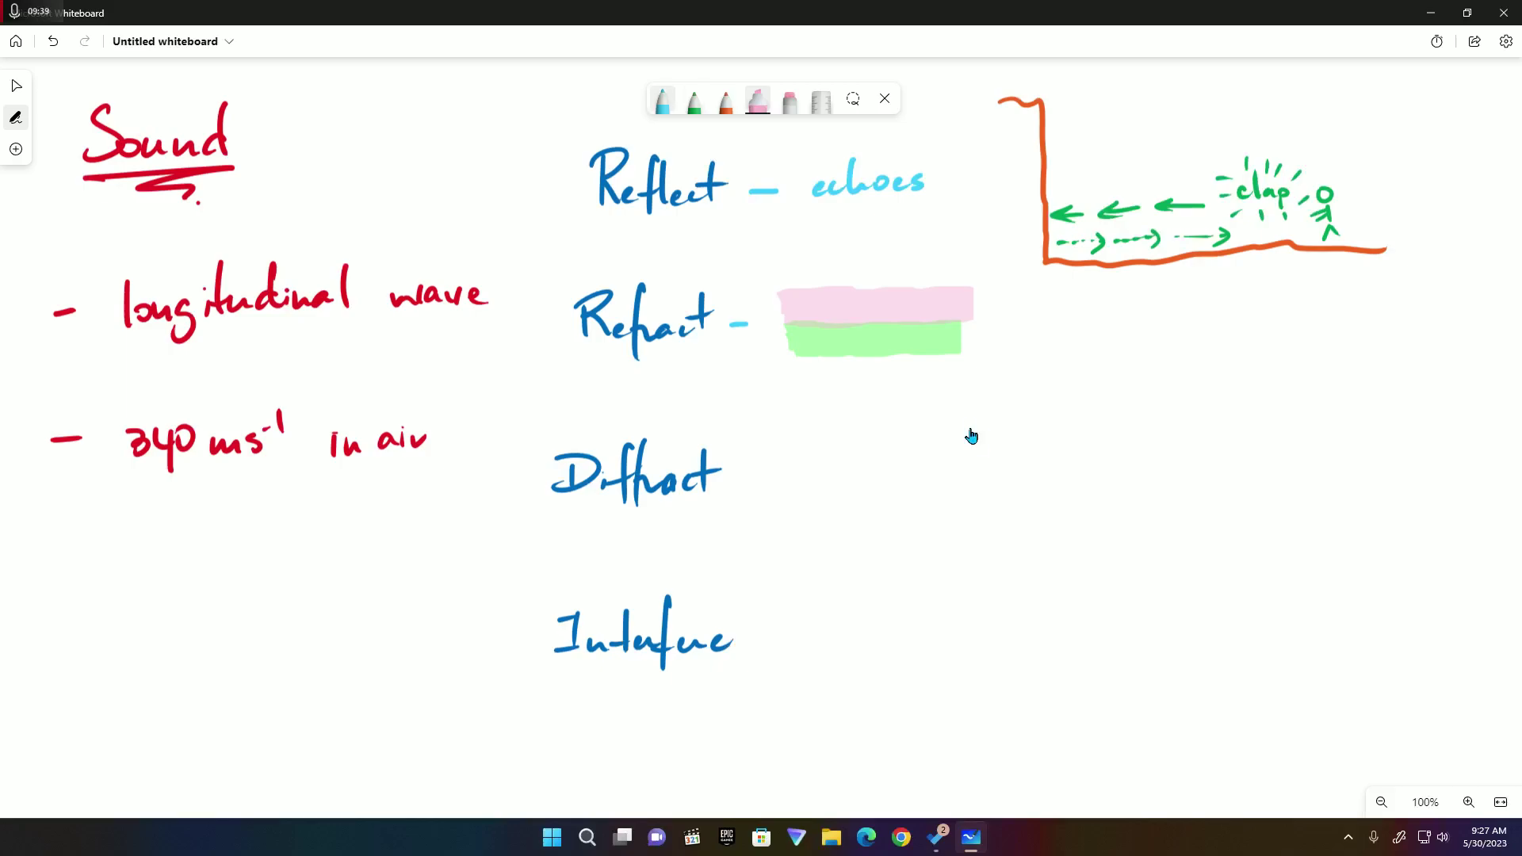
Draw a dashed orange arrow curving up to the band boundary and back down through the green band
{"action": "left_click", "coordinate": [663, 100]}
{"action": "left_click", "coordinate": [726, 100]}
{"action": "mouse_move", "coordinate": [808, 348]}
{"action": "left_mouse_down"}
{"action": "mouse_move", "coordinate": [882, 326]}
{"action": "mouse_move", "coordinate": [941, 354]}
{"action": "left_mouse_up"}
Add a light blue dash after "Diffract" and draw a hatched box with an arrow pointing right from it
{"action": "left_click", "coordinate": [663, 99]}
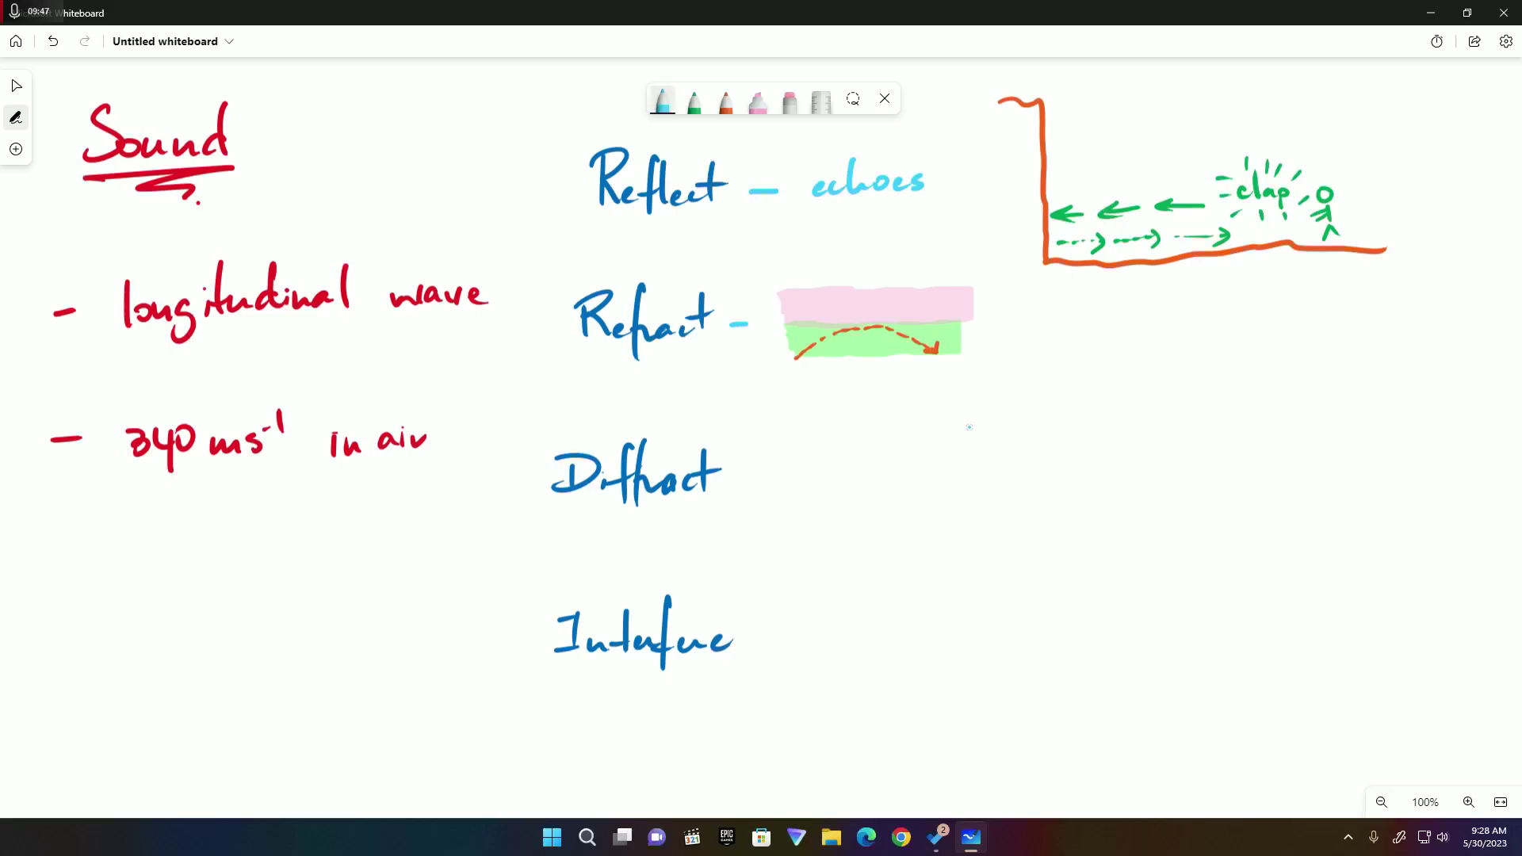
{"action": "left_click_drag", "start_coordinate": [734, 481], "coordinate": [752, 481]}
{"action": "mouse_move", "coordinate": [893, 448]}
{"action": "left_mouse_down"}
{"action": "mouse_move", "coordinate": [896, 504]}
{"action": "mouse_move", "coordinate": [961, 447]}
{"action": "mouse_move", "coordinate": [969, 500]}
{"action": "left_mouse_up"}
{"action": "left_click_drag", "start_coordinate": [896, 506], "coordinate": [974, 500]}
{"action": "left_click_drag", "start_coordinate": [916, 458], "coordinate": [912, 487]}
{"action": "mouse_move", "coordinate": [936, 459]}
{"action": "left_mouse_down"}
{"action": "mouse_move", "coordinate": [926, 490]}
{"action": "mouse_move", "coordinate": [1040, 457]}
{"action": "left_mouse_up"}
{"action": "mouse_move", "coordinate": [1013, 454]}
{"action": "left_mouse_down"}
{"action": "mouse_move", "coordinate": [1028, 478]}
{"action": "mouse_move", "coordinate": [985, 466]}
{"action": "mouse_move", "coordinate": [982, 500]}
{"action": "left_mouse_up"}
Draw light blue curved wavefronts of increasing size spreading to the right from the hatched box
{"action": "left_click_drag", "start_coordinate": [987, 431], "coordinate": [995, 509]}
{"action": "mouse_move", "coordinate": [997, 420]}
{"action": "left_mouse_down"}
{"action": "mouse_move", "coordinate": [1013, 527]}
{"action": "mouse_move", "coordinate": [1041, 447]}
{"action": "mouse_move", "coordinate": [1031, 543]}
{"action": "left_mouse_up"}
{"action": "mouse_move", "coordinate": [1039, 388]}
{"action": "left_mouse_down"}
{"action": "mouse_move", "coordinate": [1067, 452]}
{"action": "mouse_move", "coordinate": [1055, 543]}
{"action": "left_mouse_up"}
{"action": "mouse_move", "coordinate": [1058, 371]}
{"action": "left_mouse_down"}
{"action": "mouse_move", "coordinate": [1079, 406]}
{"action": "mouse_move", "coordinate": [1082, 546]}
{"action": "mouse_move", "coordinate": [1113, 426]}
{"action": "mouse_move", "coordinate": [1112, 549]}
{"action": "left_mouse_up"}
{"action": "mouse_move", "coordinate": [1112, 346]}
{"action": "left_mouse_down"}
{"action": "mouse_move", "coordinate": [1151, 508]}
{"action": "mouse_move", "coordinate": [1139, 547]}
{"action": "left_mouse_up"}
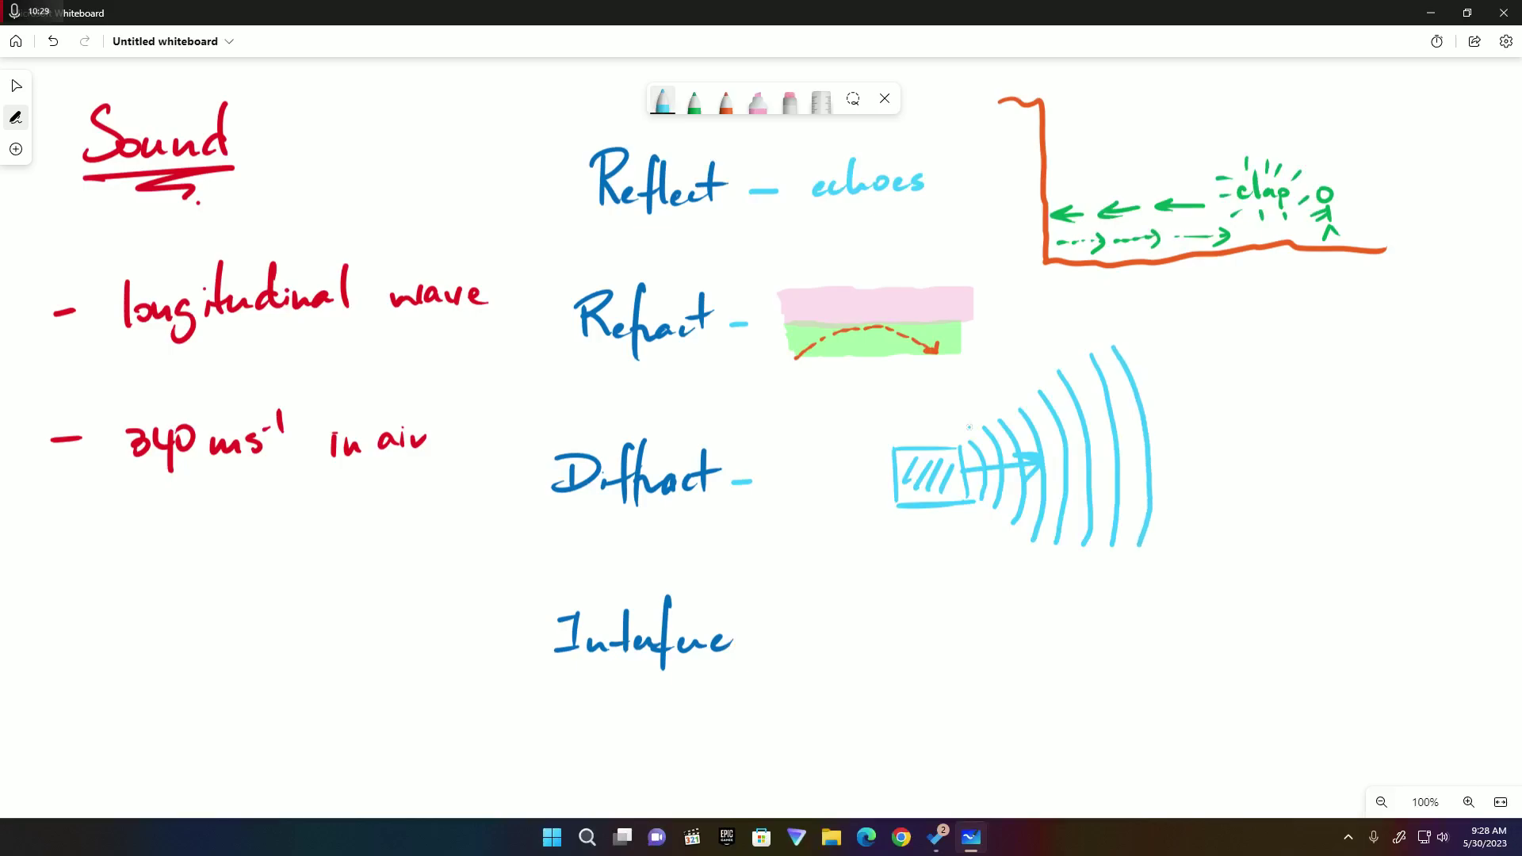
Add a light blue dash after "Interfere" and draw a light blue wave on a horizontal axis line
{"action": "left_click_drag", "start_coordinate": [748, 642], "coordinate": [766, 641]}
{"action": "left_click_drag", "start_coordinate": [821, 668], "coordinate": [1009, 660]}
{"action": "mouse_move", "coordinate": [830, 664]}
{"action": "left_mouse_down"}
{"action": "mouse_move", "coordinate": [853, 642]}
{"action": "mouse_move", "coordinate": [863, 689]}
{"action": "mouse_move", "coordinate": [898, 636]}
{"action": "mouse_move", "coordinate": [935, 688]}
{"action": "mouse_move", "coordinate": [940, 668]}
{"action": "left_mouse_up"}
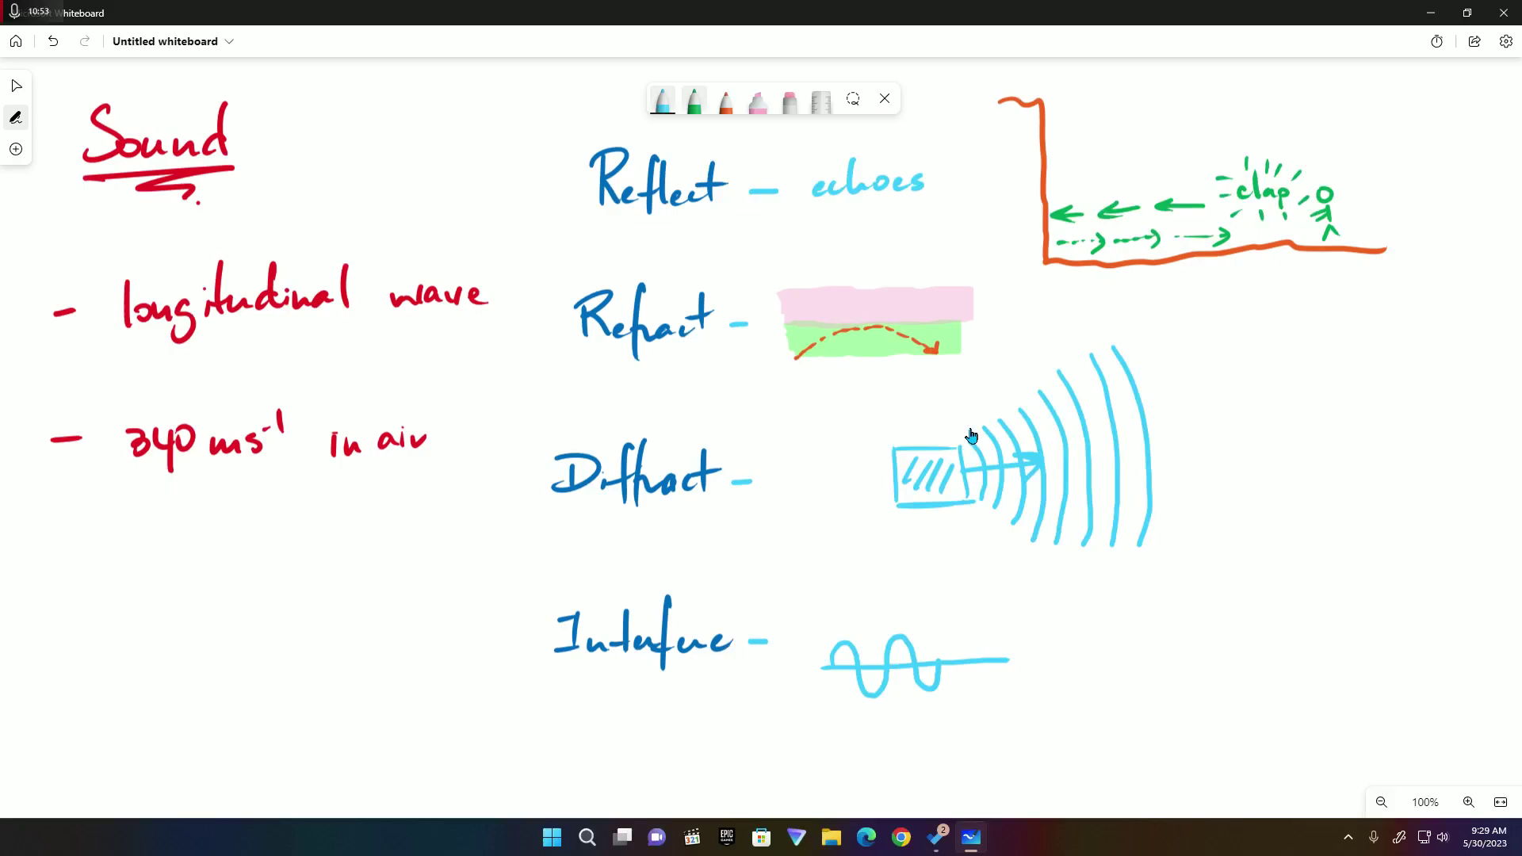
Draw a green wave to the right of the light blue wave, undoing the first green trace over it
{"action": "left_click", "coordinate": [694, 102]}
{"action": "mouse_move", "coordinate": [831, 663]}
{"action": "left_mouse_down"}
{"action": "mouse_move", "coordinate": [836, 639]}
{"action": "mouse_move", "coordinate": [857, 638]}
{"action": "mouse_move", "coordinate": [861, 680]}
{"action": "mouse_move", "coordinate": [883, 694]}
{"action": "mouse_move", "coordinate": [892, 639]}
{"action": "mouse_move", "coordinate": [929, 691]}
{"action": "mouse_move", "coordinate": [941, 667]}
{"action": "left_mouse_up"}
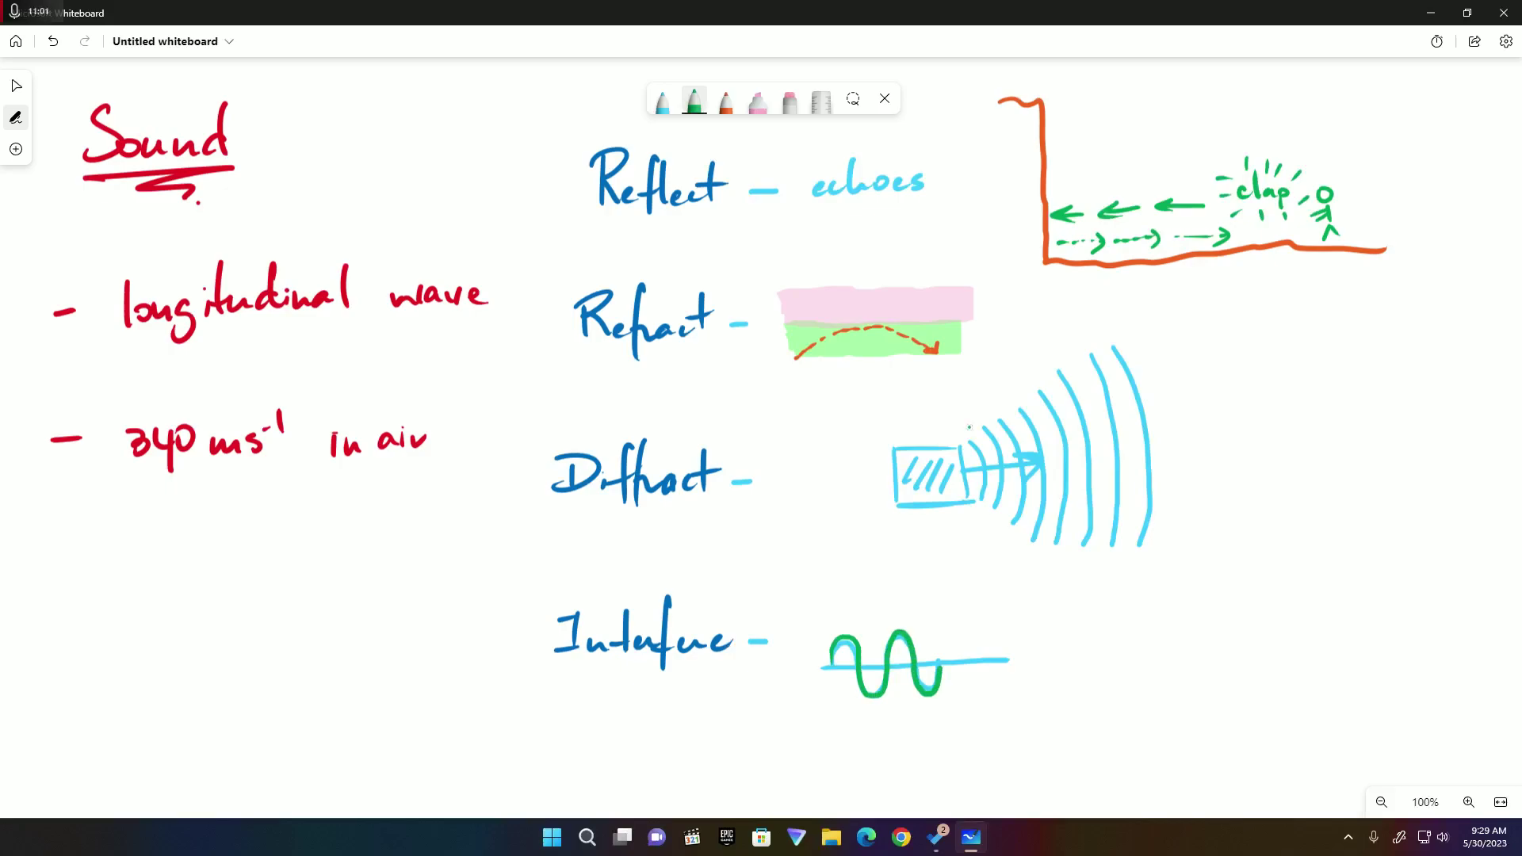
{"action": "left_click", "coordinate": [53, 41]}
{"action": "mouse_move", "coordinate": [956, 658]}
{"action": "left_mouse_down"}
{"action": "mouse_move", "coordinate": [973, 638]}
{"action": "mouse_move", "coordinate": [986, 688]}
{"action": "mouse_move", "coordinate": [1008, 672]}
{"action": "mouse_move", "coordinate": [1015, 632]}
{"action": "mouse_move", "coordinate": [1037, 665]}
{"action": "left_mouse_up"}
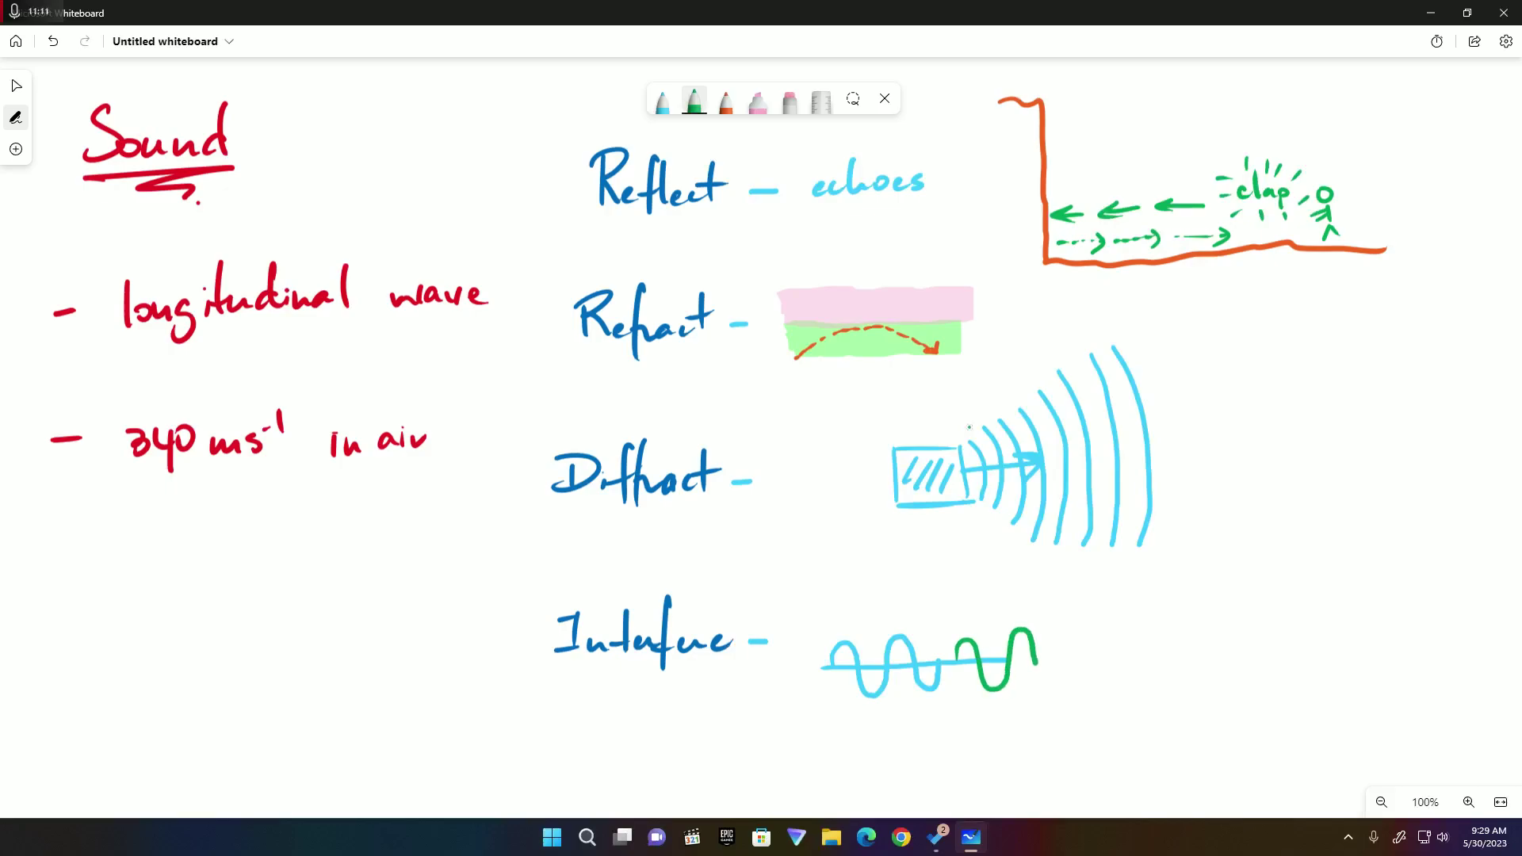
Extend the light blue axis through the green wave and add an orange plus sign between the two waves
{"action": "left_click", "coordinate": [663, 101]}
{"action": "left_click_drag", "start_coordinate": [1008, 661], "coordinate": [1046, 657]}
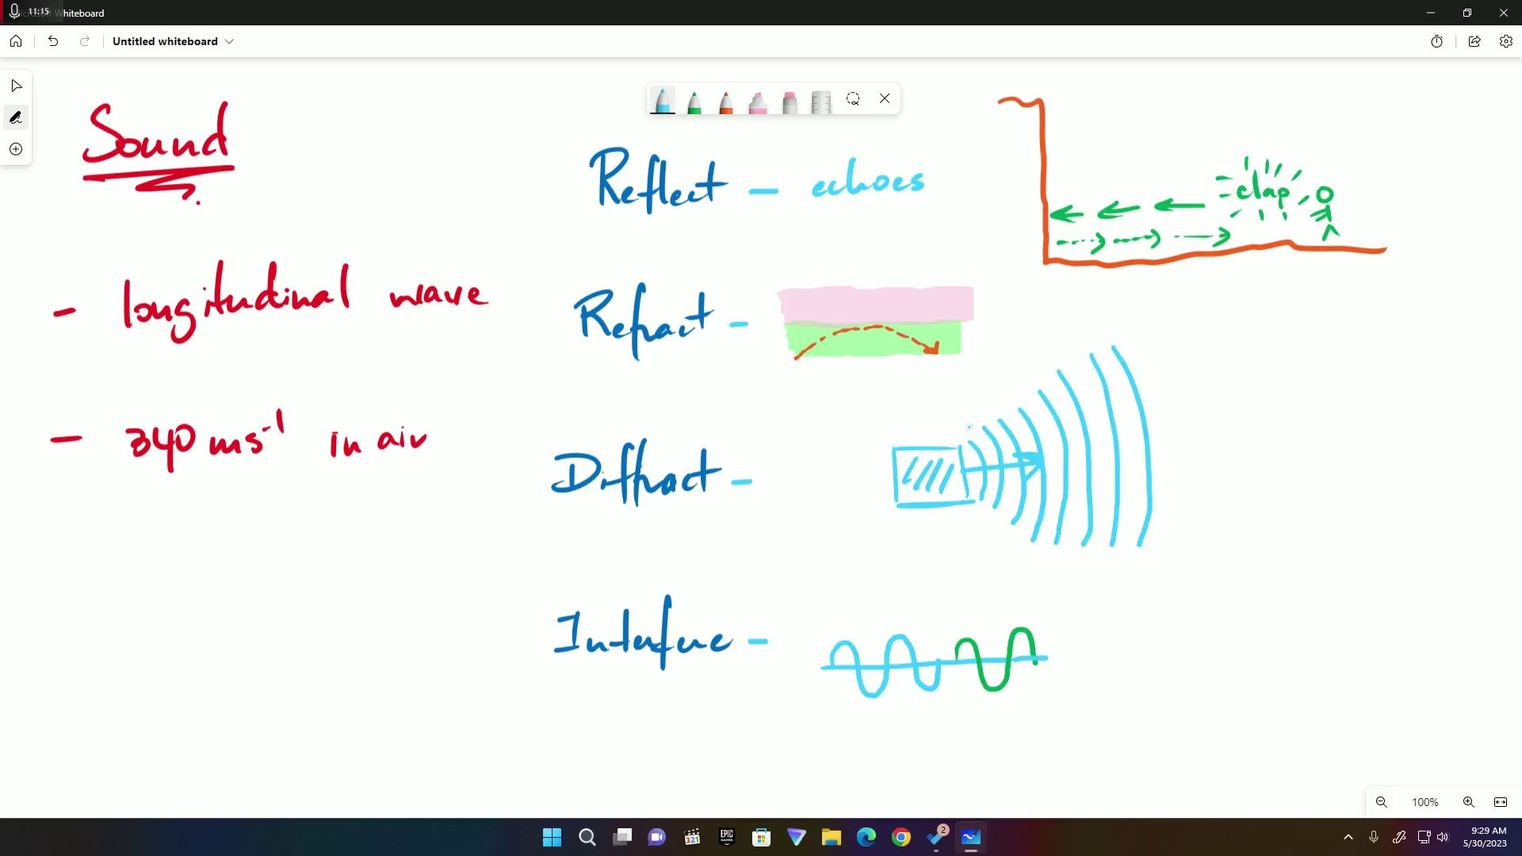
{"action": "key", "text": "Right"}
{"action": "key", "text": "Right"}
{"action": "left_click_drag", "start_coordinate": [928, 617], "coordinate": [932, 640]}
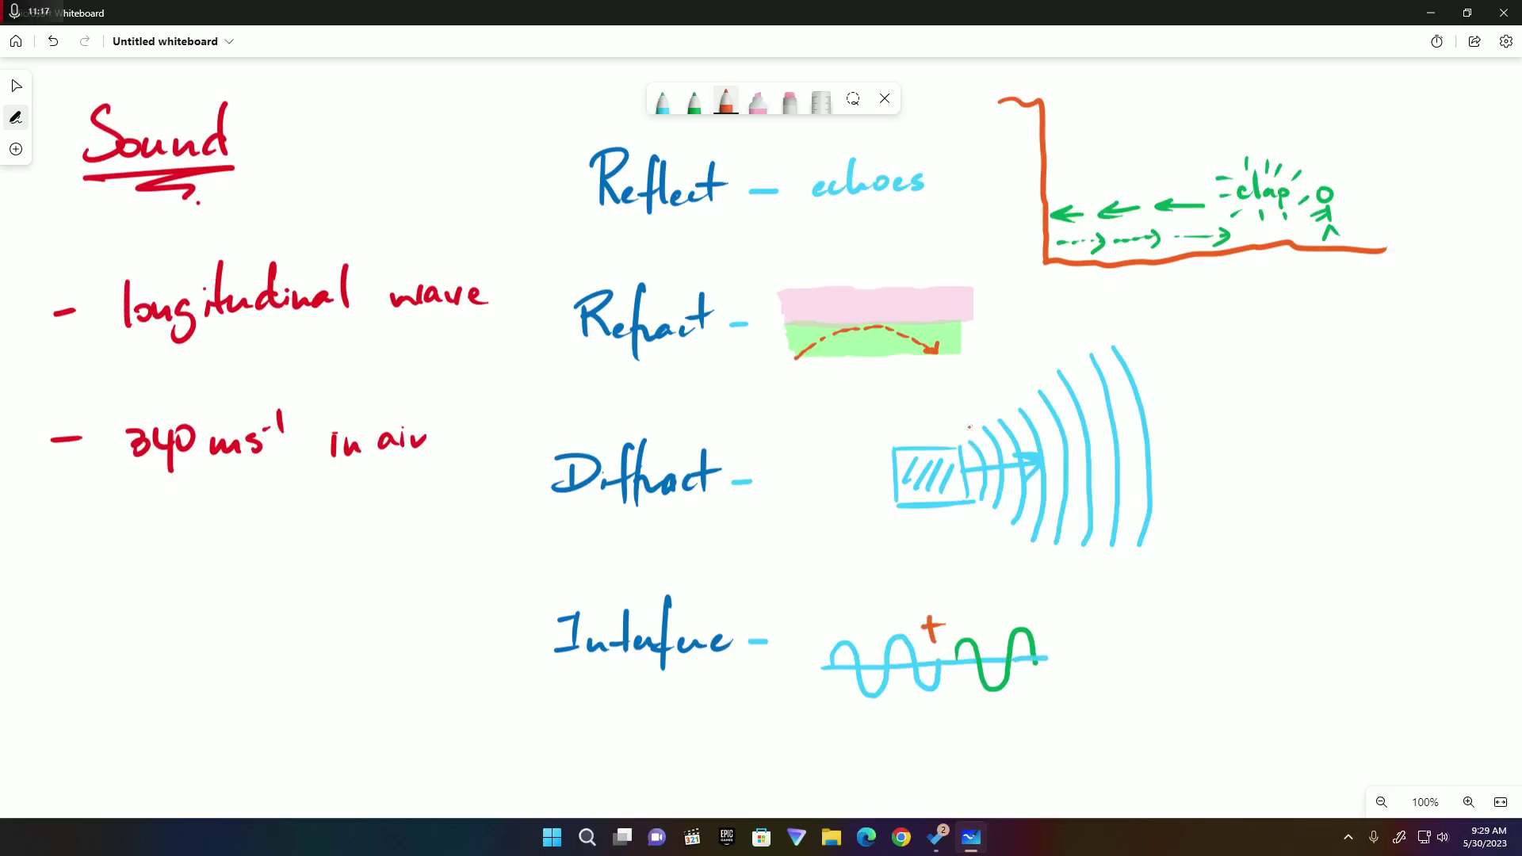
Write an orange equals sign followed by a taller orange wave with a light blue axis line through it
{"action": "left_click_drag", "start_coordinate": [1069, 652], "coordinate": [1083, 652]}
{"action": "mouse_move", "coordinate": [1069, 660]}
{"action": "left_mouse_down"}
{"action": "mouse_move", "coordinate": [1116, 627]}
{"action": "mouse_move", "coordinate": [1154, 624]}
{"action": "mouse_move", "coordinate": [1161, 676]}
{"action": "mouse_move", "coordinate": [1191, 697]}
{"action": "mouse_move", "coordinate": [1220, 604]}
{"action": "mouse_move", "coordinate": [1239, 662]}
{"action": "left_mouse_up"}
{"action": "left_click", "coordinate": [661, 101]}
{"action": "left_click_drag", "start_coordinate": [1115, 654], "coordinate": [1242, 646]}
Draw a flat orange line with a light blue axis line beneath it, to the right of the tall orange wave
{"action": "left_click", "coordinate": [725, 102]}
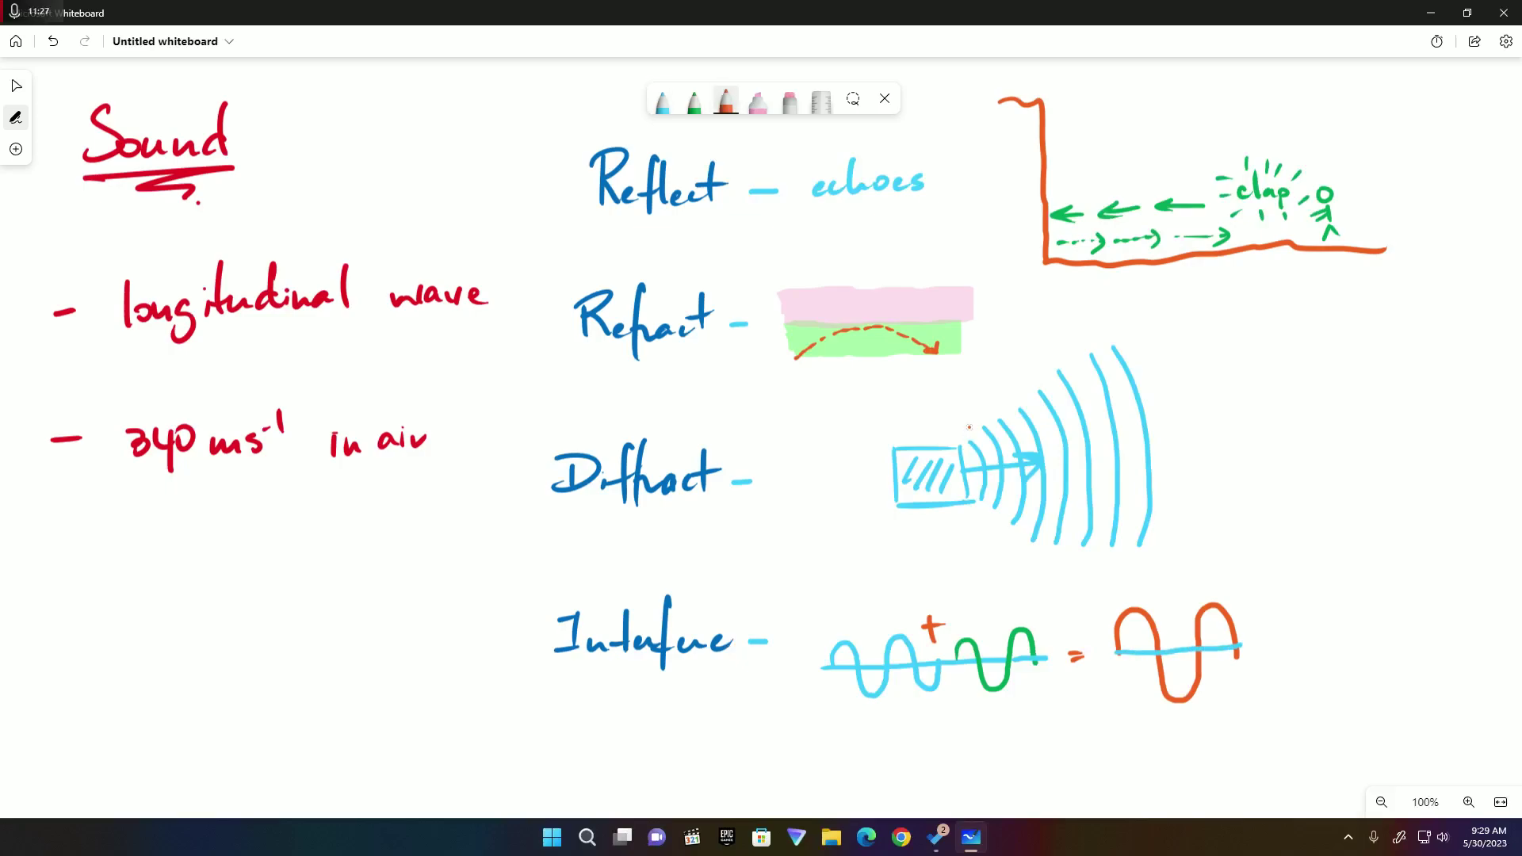
{"action": "left_click_drag", "start_coordinate": [1288, 647], "coordinate": [1402, 639]}
{"action": "left_click", "coordinate": [663, 102]}
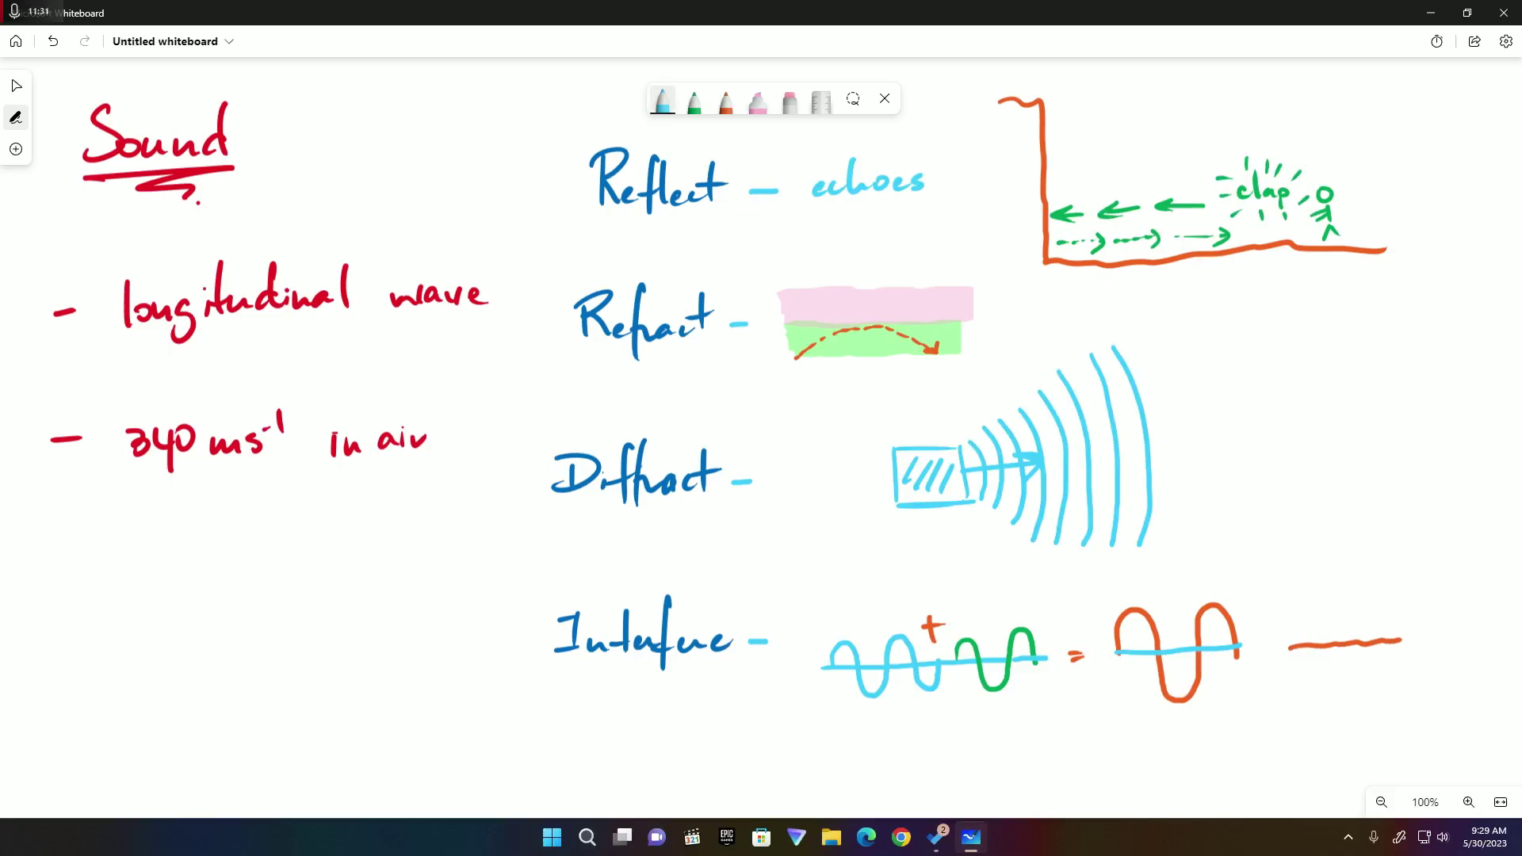
{"action": "left_click_drag", "start_coordinate": [1286, 652], "coordinate": [1409, 646]}
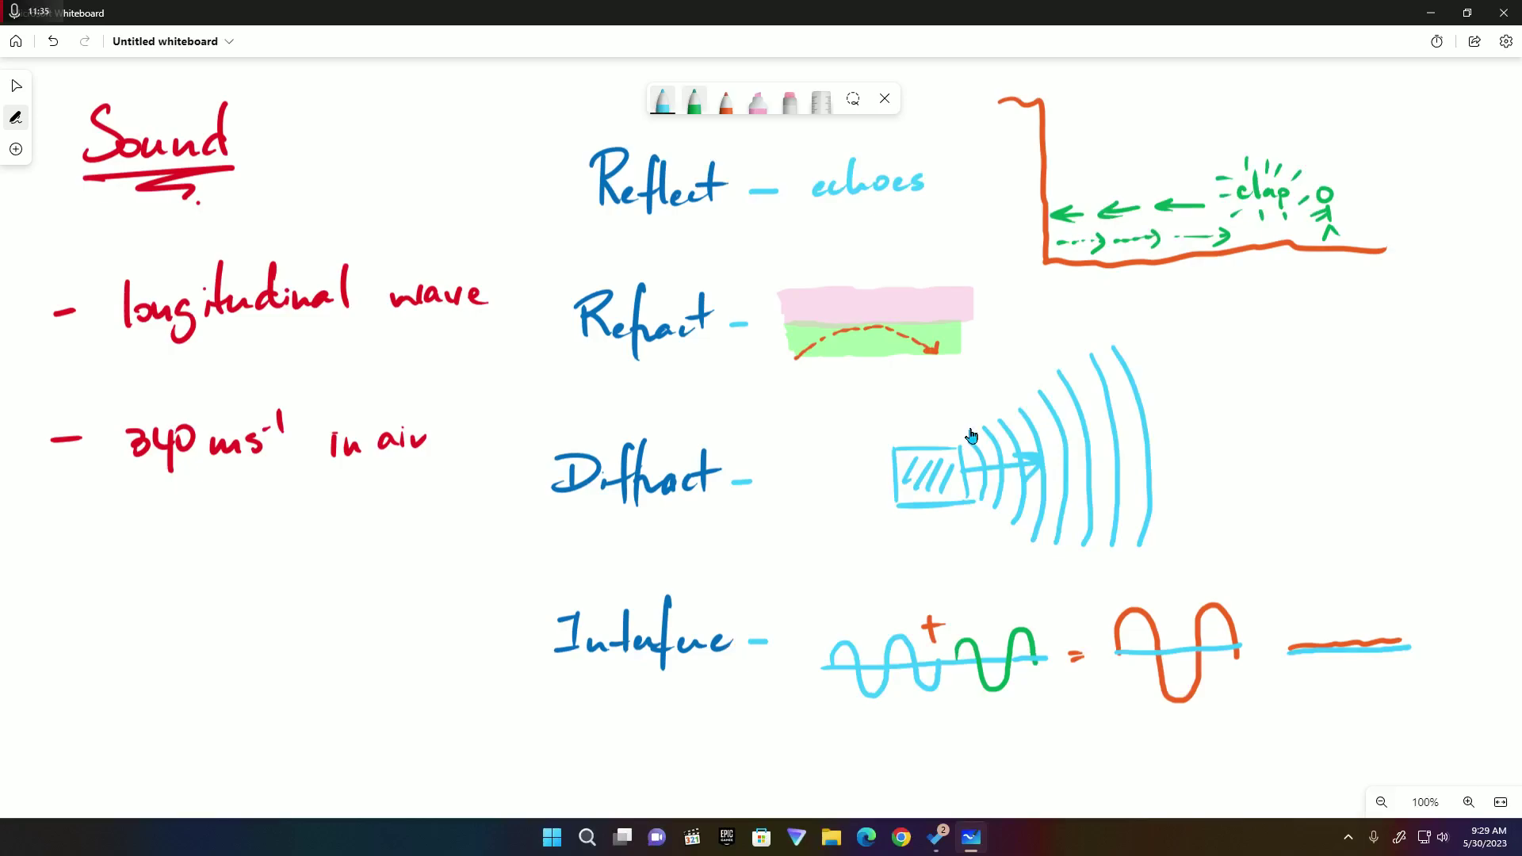
Mark the amplitudes of the light blue wave and the tall orange wave with black double-headed vertical arrows
{"action": "left_click", "coordinate": [662, 102]}
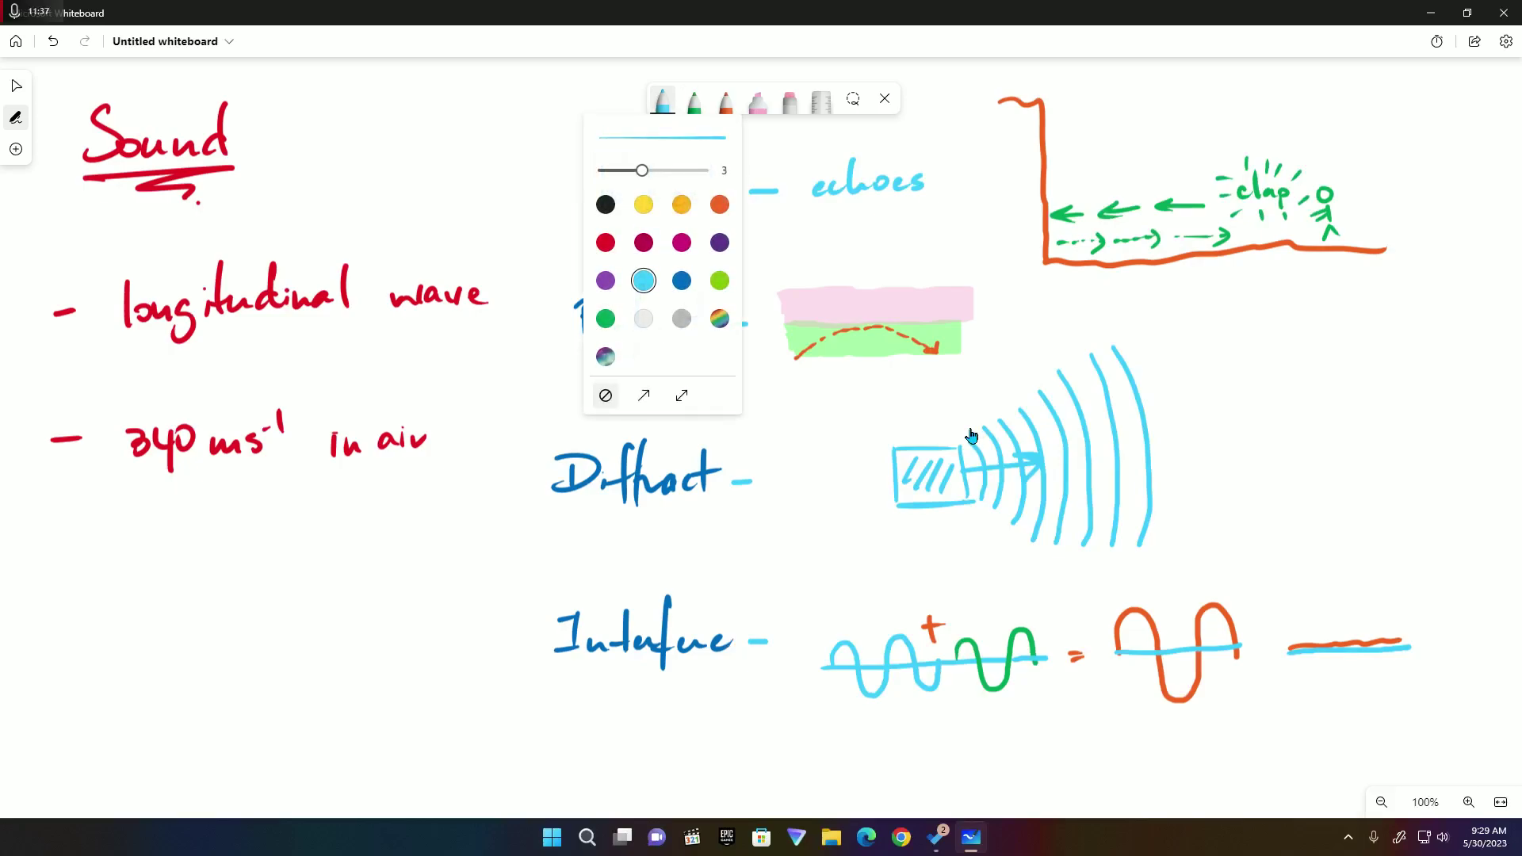
{"action": "left_click", "coordinate": [604, 207]}
{"action": "left_click", "coordinate": [969, 427]}
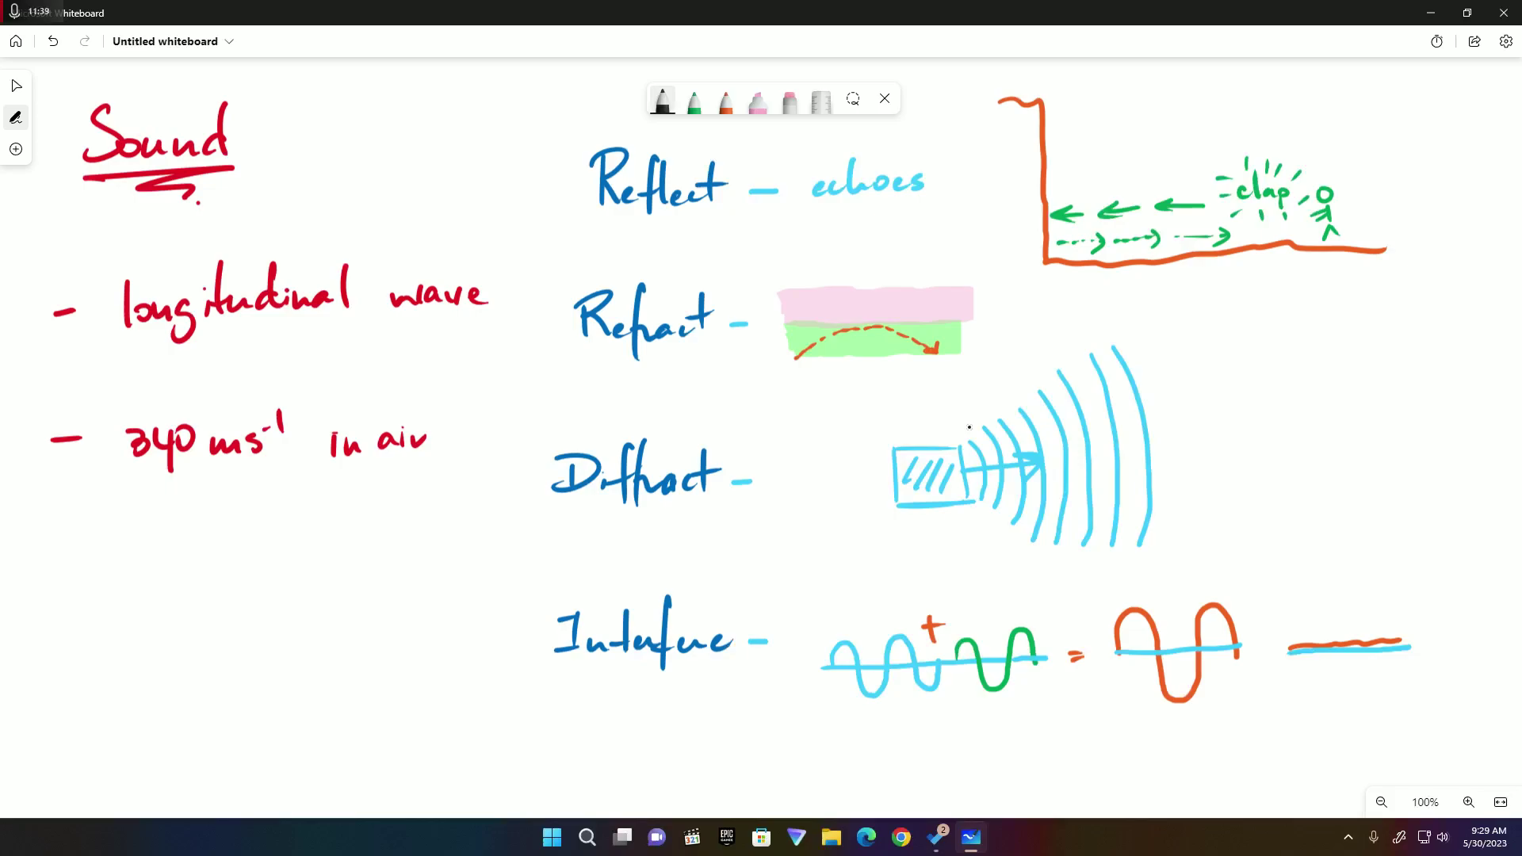
{"action": "mouse_move", "coordinate": [807, 639]}
{"action": "left_mouse_down"}
{"action": "mouse_move", "coordinate": [849, 636]}
{"action": "mouse_move", "coordinate": [815, 667]}
{"action": "left_mouse_up"}
{"action": "left_click_drag", "start_coordinate": [806, 660], "coordinate": [823, 657]}
{"action": "mouse_move", "coordinate": [1094, 657]}
{"action": "left_mouse_down"}
{"action": "mouse_move", "coordinate": [1115, 657]}
{"action": "mouse_move", "coordinate": [1099, 653]}
{"action": "mouse_move", "coordinate": [1101, 605]}
{"action": "mouse_move", "coordinate": [1108, 627]}
{"action": "left_mouse_up"}
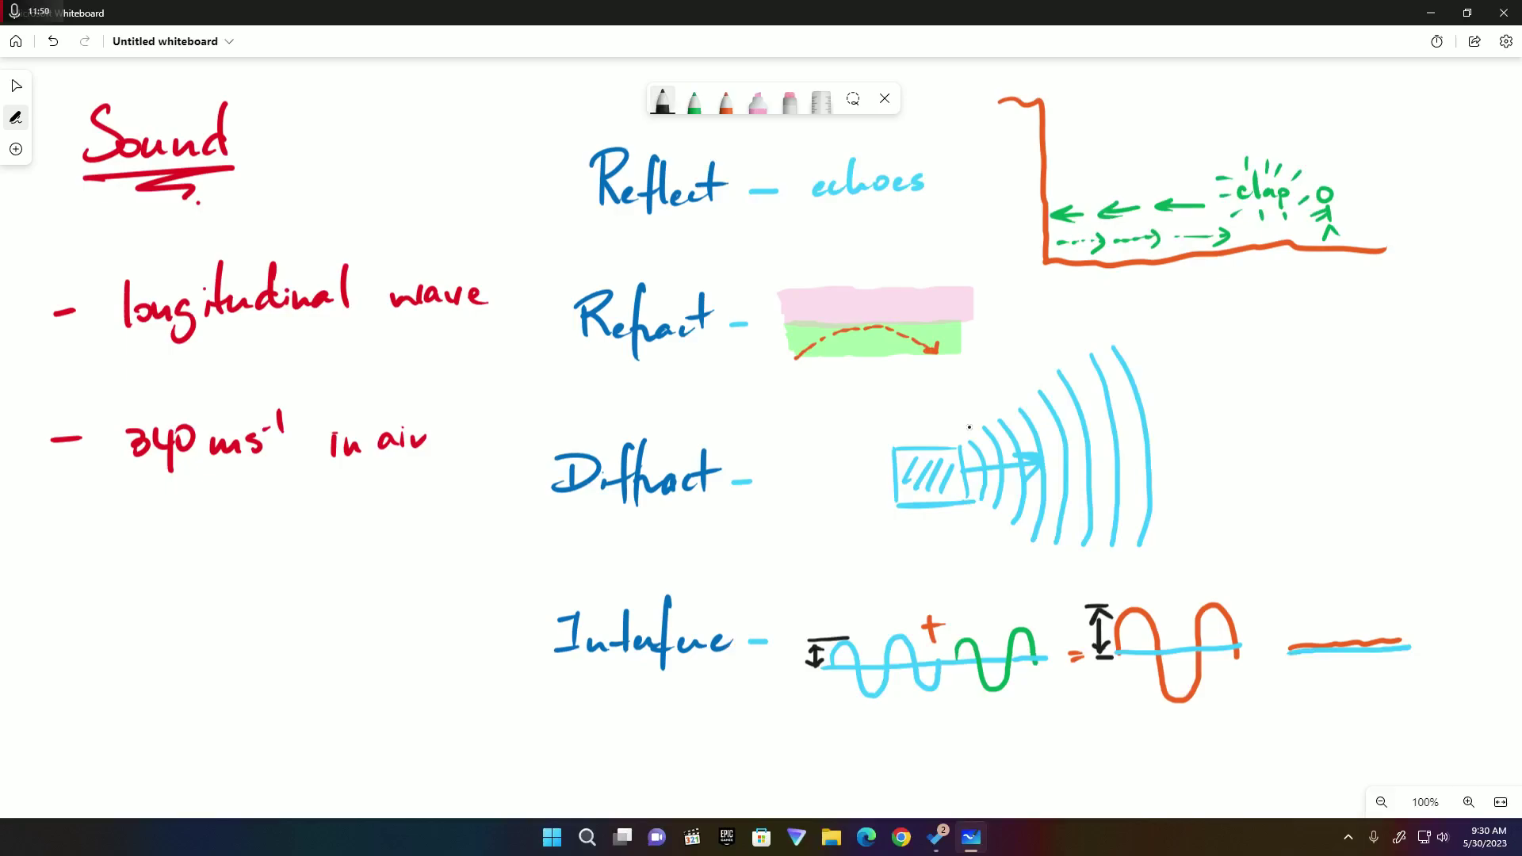
Write "1 + 1 = 2 - constructive" in black beneath the interference waves
{"action": "mouse_move", "coordinate": [853, 740]}
{"action": "left_mouse_down"}
{"action": "mouse_move", "coordinate": [868, 768]}
{"action": "mouse_move", "coordinate": [1261, 752]}
{"action": "left_mouse_up"}
{"action": "left_click_drag", "start_coordinate": [1284, 712], "coordinate": [1296, 747]}
{"action": "left_click_drag", "start_coordinate": [1293, 736], "coordinate": [1324, 745]}
{"action": "mouse_move", "coordinate": [1347, 731]}
{"action": "left_mouse_down"}
{"action": "mouse_move", "coordinate": [1333, 745]}
{"action": "mouse_move", "coordinate": [1350, 745]}
{"action": "left_mouse_up"}
{"action": "left_click_drag", "start_coordinate": [1340, 723], "coordinate": [1422, 742]}
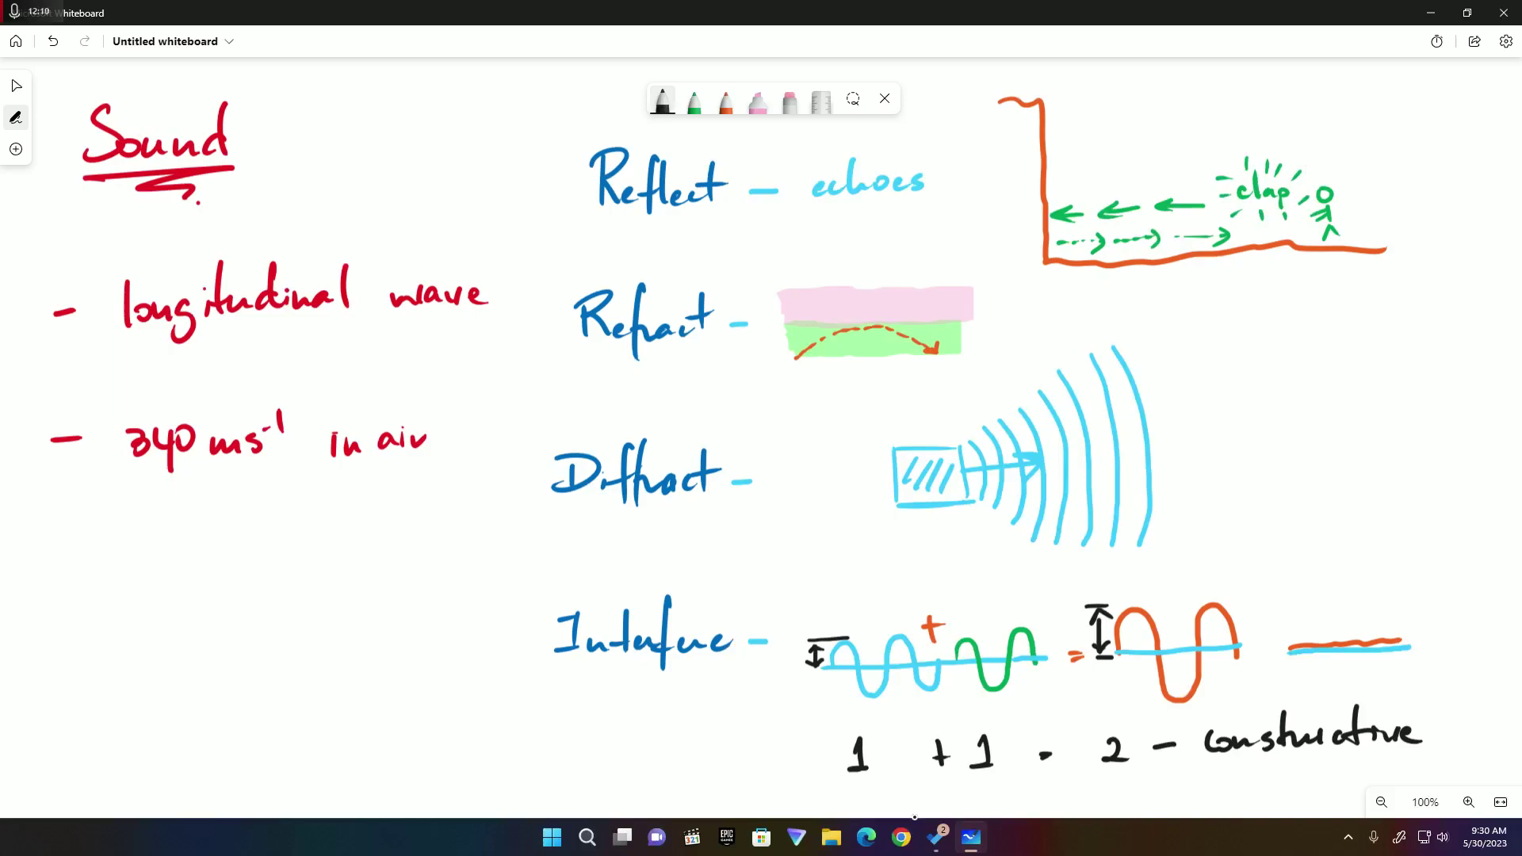
Write "1 - 1 = 0 - Destructive" in black beneath the constructive line
{"action": "mouse_move", "coordinate": [852, 795]}
{"action": "left_mouse_down"}
{"action": "mouse_move", "coordinate": [862, 783]}
{"action": "mouse_move", "coordinate": [860, 812]}
{"action": "left_mouse_up"}
{"action": "left_click_drag", "start_coordinate": [846, 812], "coordinate": [951, 795]}
{"action": "mouse_move", "coordinate": [980, 789]}
{"action": "left_mouse_down"}
{"action": "mouse_move", "coordinate": [988, 810]}
{"action": "mouse_move", "coordinate": [1052, 798]}
{"action": "left_mouse_up"}
{"action": "mouse_move", "coordinate": [1040, 806]}
{"action": "left_mouse_down"}
{"action": "mouse_move", "coordinate": [1113, 810]}
{"action": "mouse_move", "coordinate": [1121, 788]}
{"action": "mouse_move", "coordinate": [1199, 810]}
{"action": "left_mouse_up"}
{"action": "mouse_move", "coordinate": [1188, 785]}
{"action": "left_mouse_down"}
{"action": "mouse_move", "coordinate": [1216, 796]}
{"action": "mouse_move", "coordinate": [1192, 815]}
{"action": "left_mouse_up"}
{"action": "left_click_drag", "start_coordinate": [1219, 801], "coordinate": [1253, 813]}
{"action": "left_click_drag", "start_coordinate": [1241, 802], "coordinate": [1281, 808]}
{"action": "mouse_move", "coordinate": [1300, 780]}
{"action": "left_mouse_down"}
{"action": "mouse_move", "coordinate": [1303, 810]}
{"action": "mouse_move", "coordinate": [1309, 797]}
{"action": "left_mouse_up"}
{"action": "left_click_drag", "start_coordinate": [1312, 793], "coordinate": [1353, 802]}
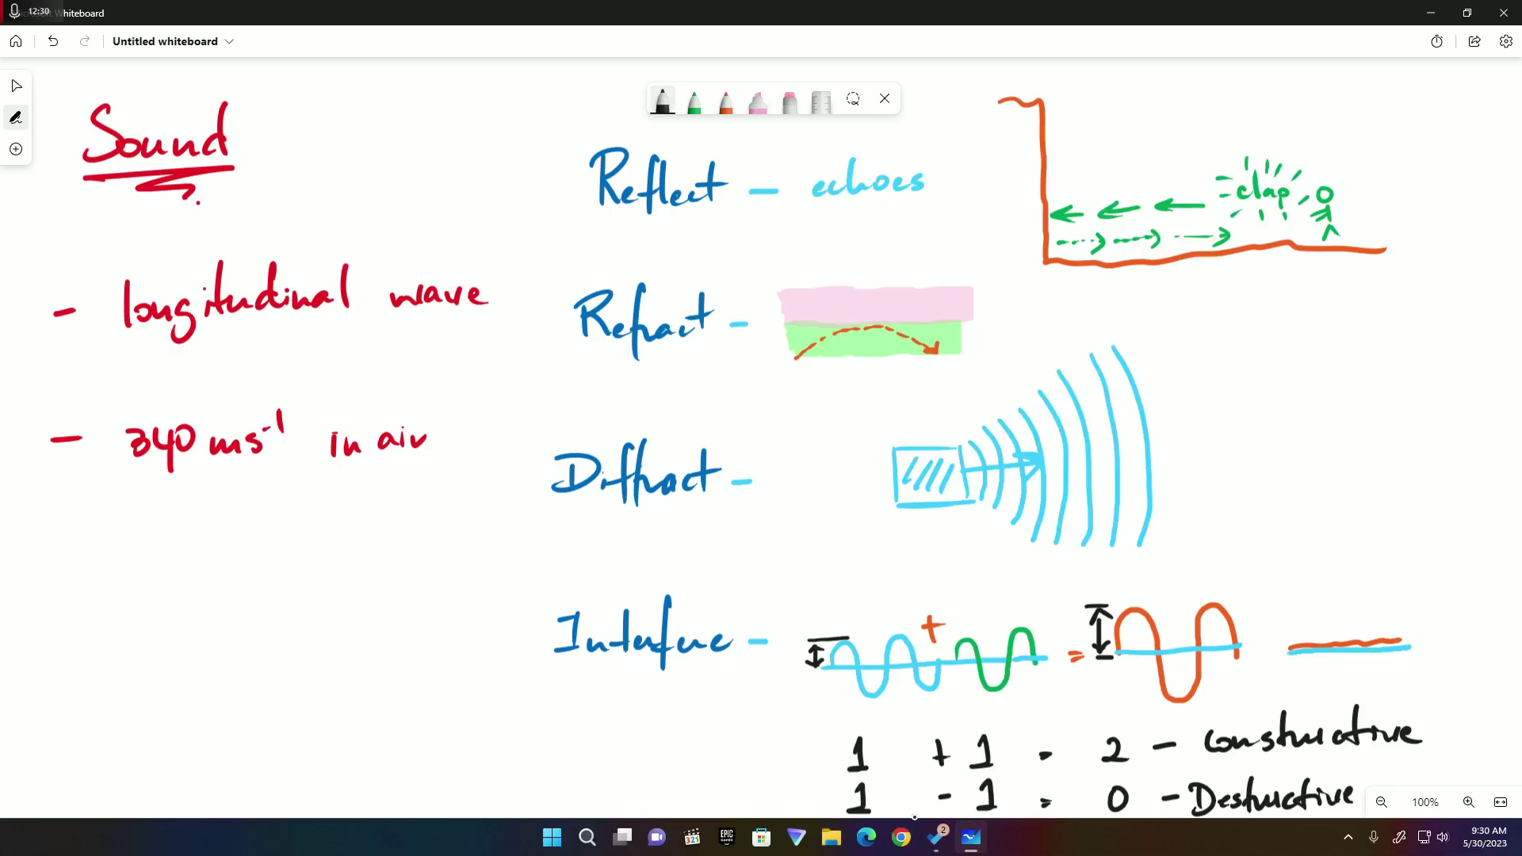
Start a red bullet reading "- produced &" below the "340 ms⁻¹ in air" line
{"action": "left_click_drag", "start_coordinate": [85, 541], "coordinate": [1339, 540]}
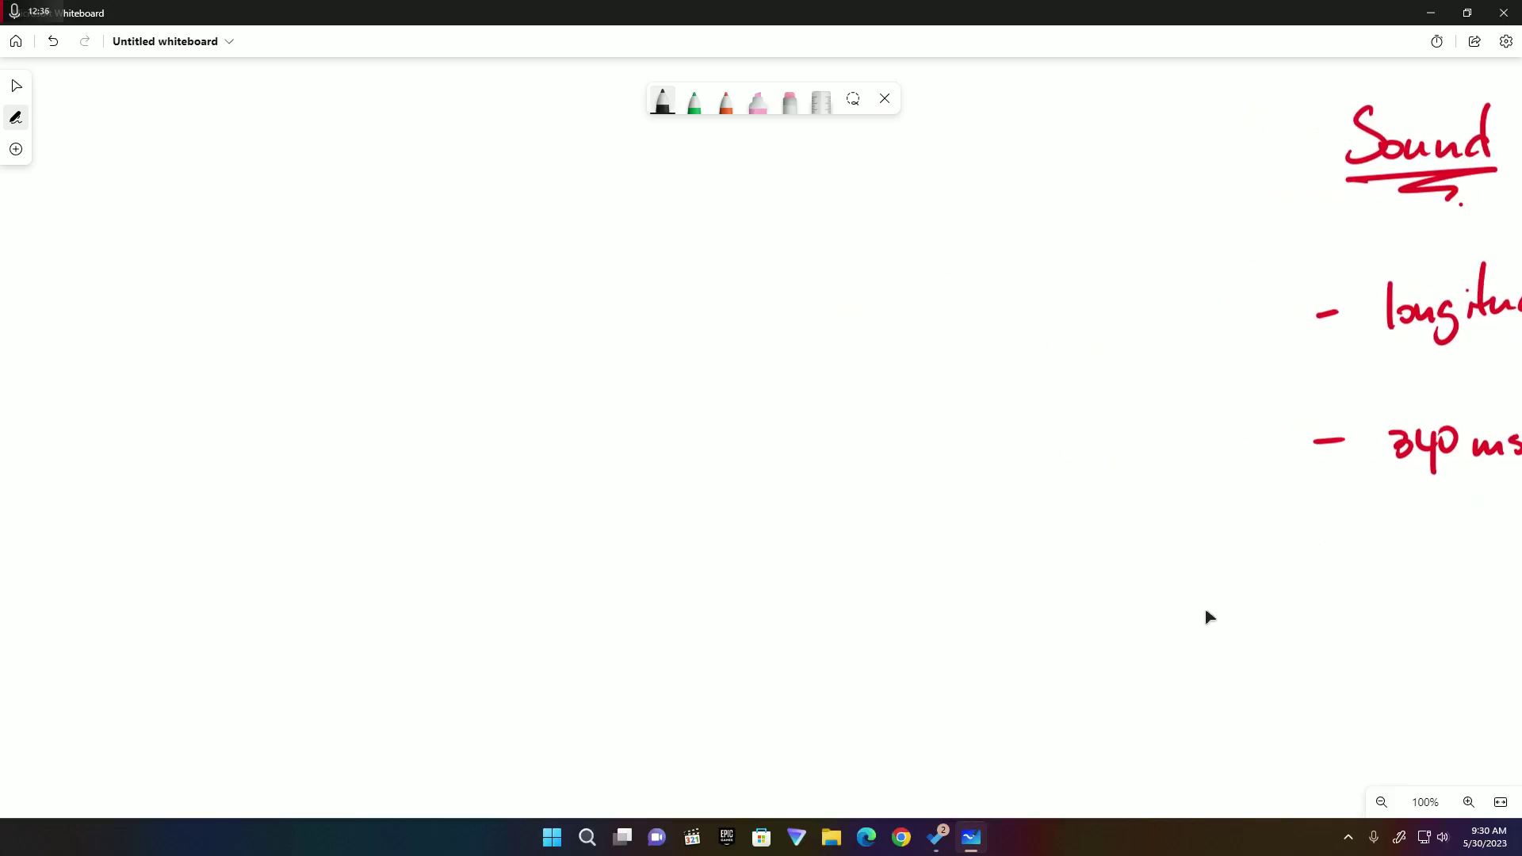
{"action": "left_click_drag", "start_coordinate": [1210, 615], "coordinate": [4, 611]}
{"action": "left_click_drag", "start_coordinate": [184, 626], "coordinate": [100, 615]}
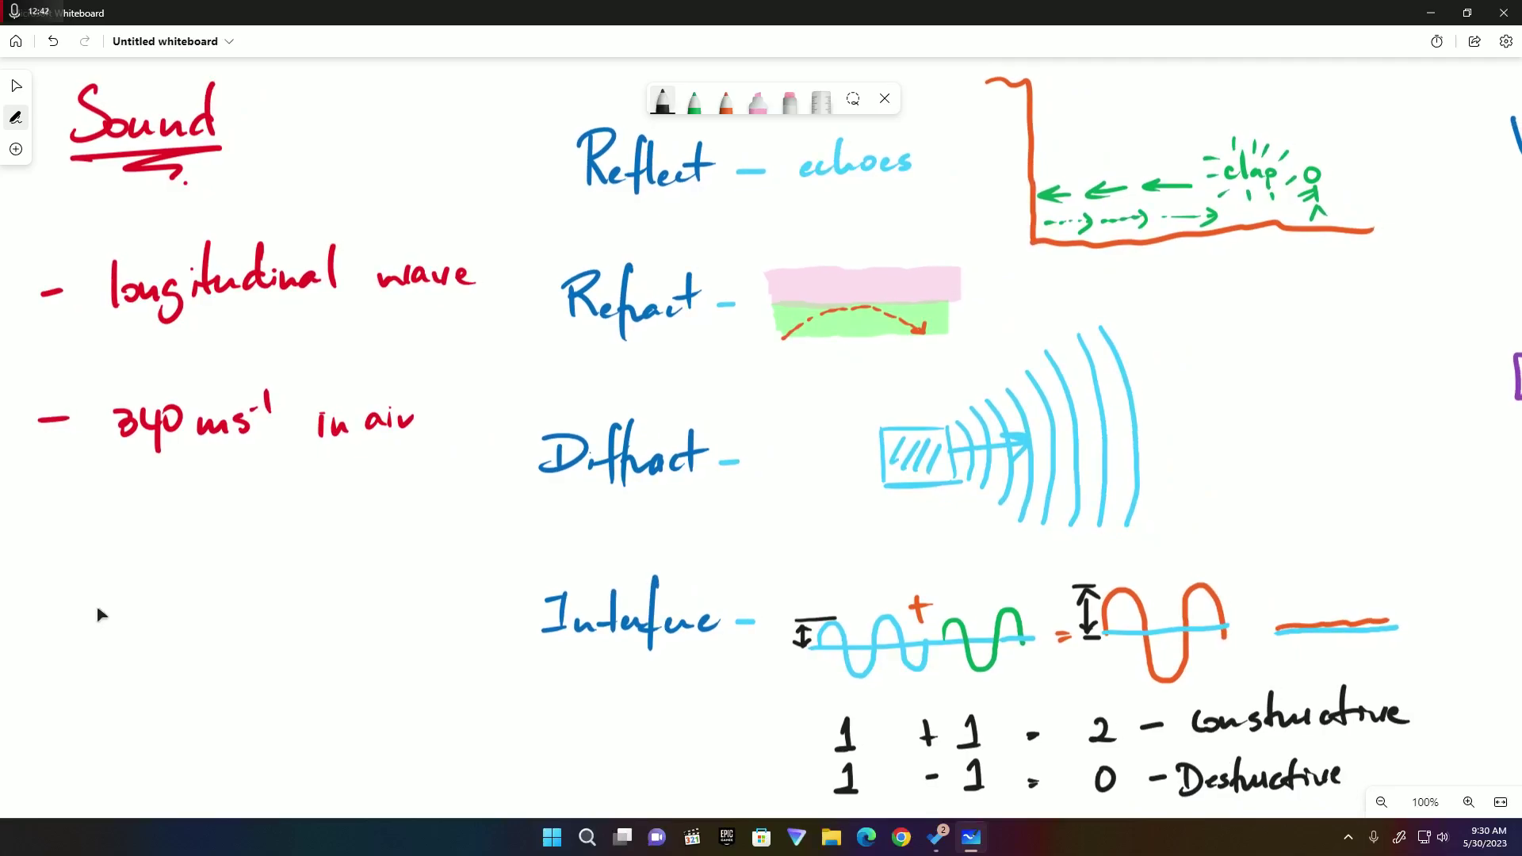
{"action": "left_click", "coordinate": [726, 101]}
{"action": "left_click", "coordinate": [726, 101]}
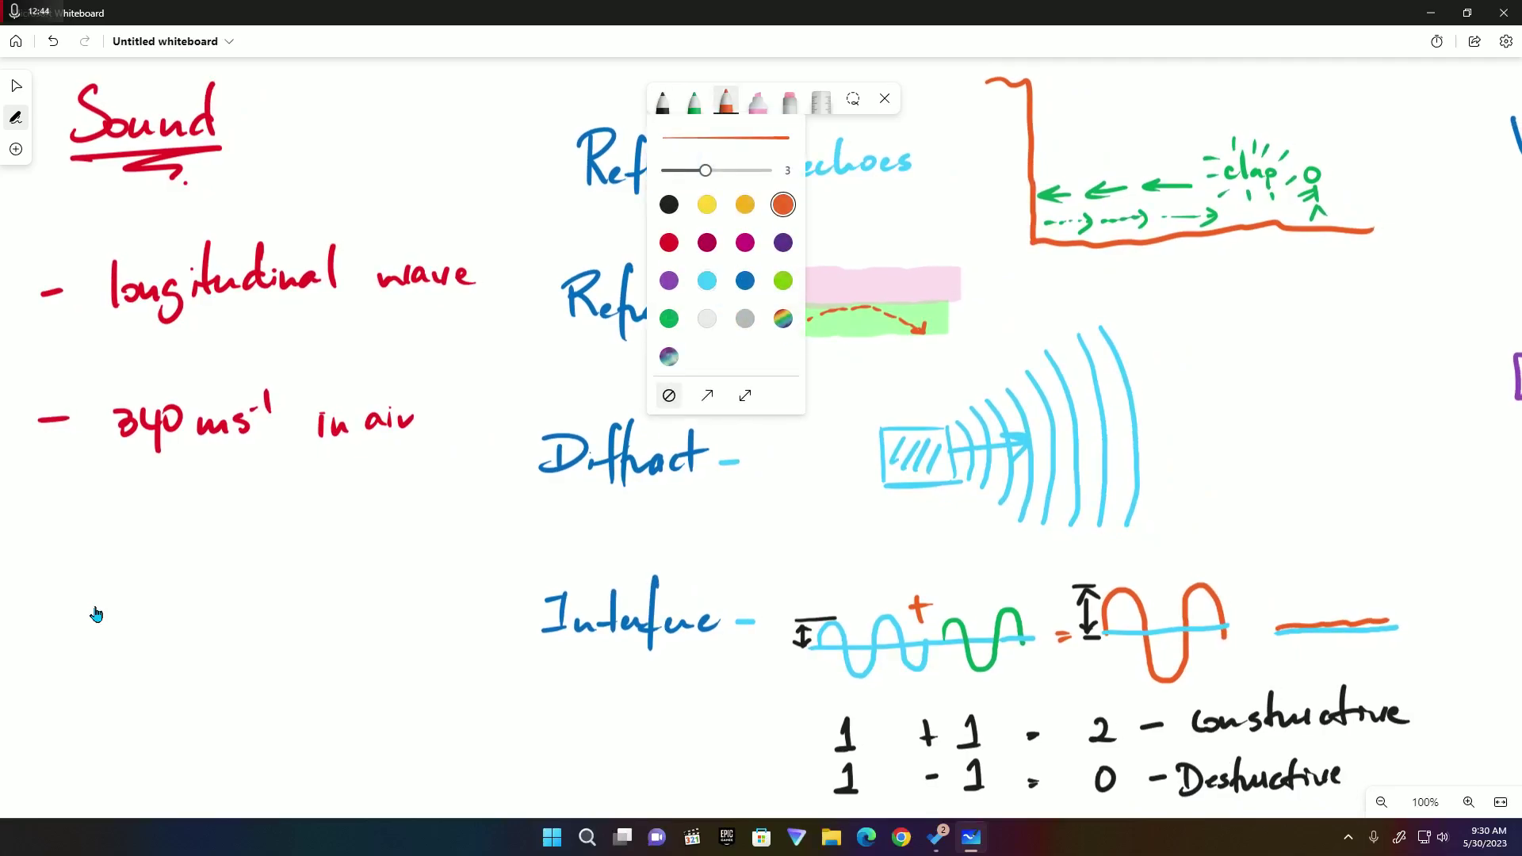
{"action": "left_click", "coordinate": [669, 243]}
{"action": "left_click_drag", "start_coordinate": [35, 557], "coordinate": [61, 556]}
{"action": "mouse_move", "coordinate": [82, 553]}
{"action": "left_mouse_down"}
{"action": "mouse_move", "coordinate": [84, 585]}
{"action": "mouse_move", "coordinate": [116, 553]}
{"action": "left_mouse_up"}
{"action": "left_click_drag", "start_coordinate": [133, 553], "coordinate": [213, 554]}
{"action": "left_click_drag", "start_coordinate": [217, 517], "coordinate": [221, 559]}
{"action": "left_click_drag", "start_coordinate": [276, 507], "coordinate": [296, 575]}
Continue the red bullet with "propagated by vibrations" on the line below
{"action": "mouse_move", "coordinate": [35, 648]}
{"action": "left_mouse_down"}
{"action": "mouse_move", "coordinate": [39, 688]}
{"action": "mouse_move", "coordinate": [58, 653]}
{"action": "mouse_move", "coordinate": [83, 685]}
{"action": "mouse_move", "coordinate": [97, 658]}
{"action": "left_mouse_up"}
{"action": "mouse_move", "coordinate": [117, 652]}
{"action": "left_mouse_down"}
{"action": "mouse_move", "coordinate": [126, 670]}
{"action": "mouse_move", "coordinate": [99, 698]}
{"action": "left_mouse_up"}
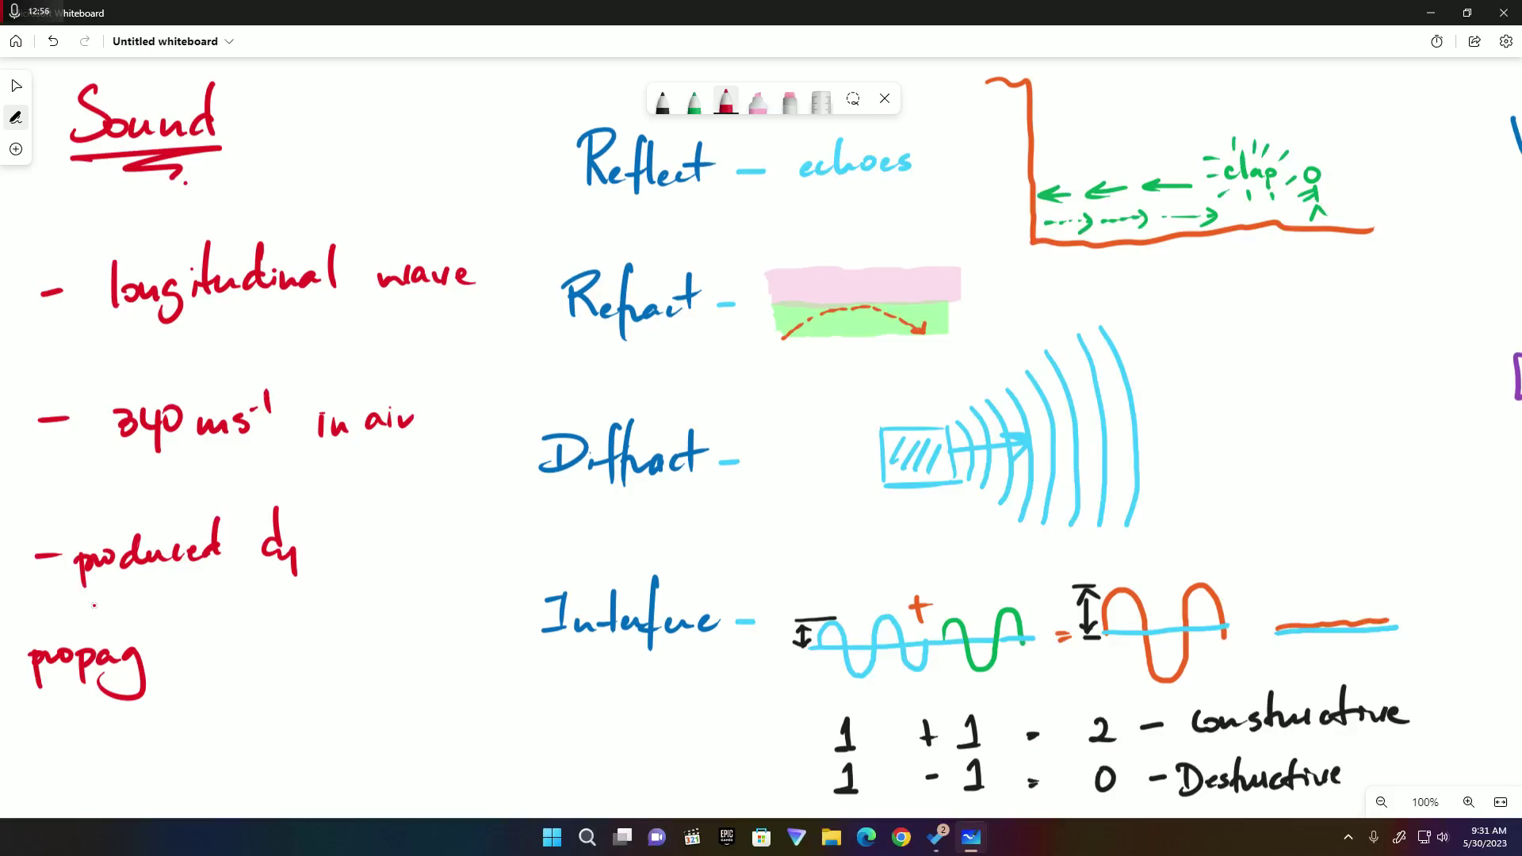
{"action": "mouse_move", "coordinate": [159, 648]}
{"action": "left_mouse_down"}
{"action": "mouse_move", "coordinate": [149, 657]}
{"action": "mouse_move", "coordinate": [176, 661]}
{"action": "left_mouse_up"}
{"action": "mouse_move", "coordinate": [184, 620]}
{"action": "left_mouse_down"}
{"action": "mouse_move", "coordinate": [173, 660]}
{"action": "mouse_move", "coordinate": [174, 634]}
{"action": "left_mouse_up"}
{"action": "mouse_move", "coordinate": [189, 651]}
{"action": "left_mouse_down"}
{"action": "mouse_move", "coordinate": [225, 643]}
{"action": "mouse_move", "coordinate": [230, 658]}
{"action": "left_mouse_up"}
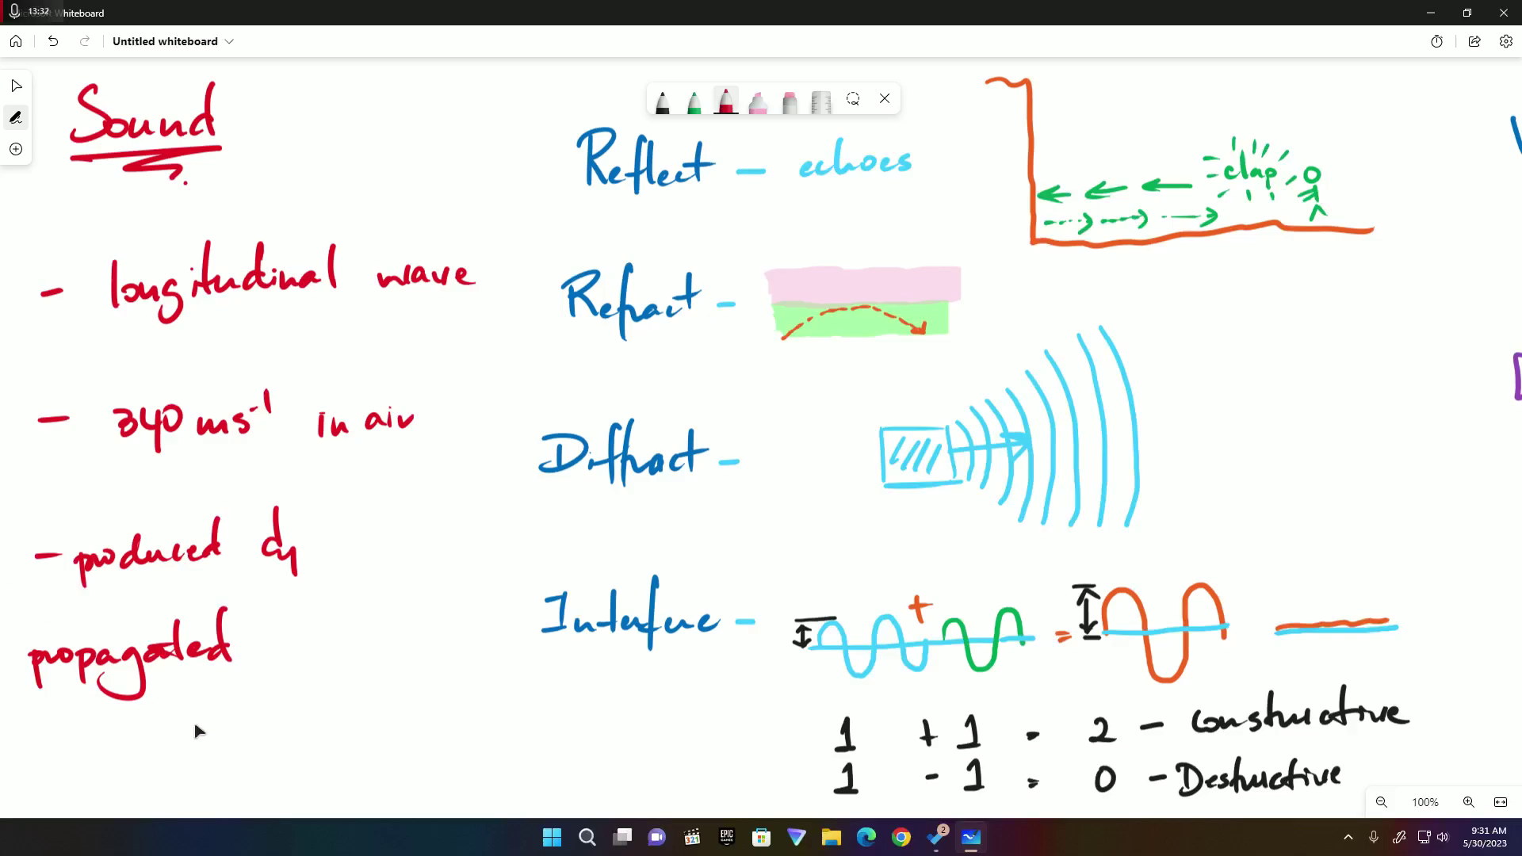
{"action": "mouse_move", "coordinate": [279, 615]}
{"action": "left_mouse_down"}
{"action": "mouse_move", "coordinate": [287, 658]}
{"action": "mouse_move", "coordinate": [311, 659]}
{"action": "mouse_move", "coordinate": [266, 687]}
{"action": "left_mouse_up"}
{"action": "mouse_move", "coordinate": [342, 639]}
{"action": "left_mouse_down"}
{"action": "mouse_move", "coordinate": [348, 658]}
{"action": "mouse_move", "coordinate": [466, 644]}
{"action": "left_mouse_up"}
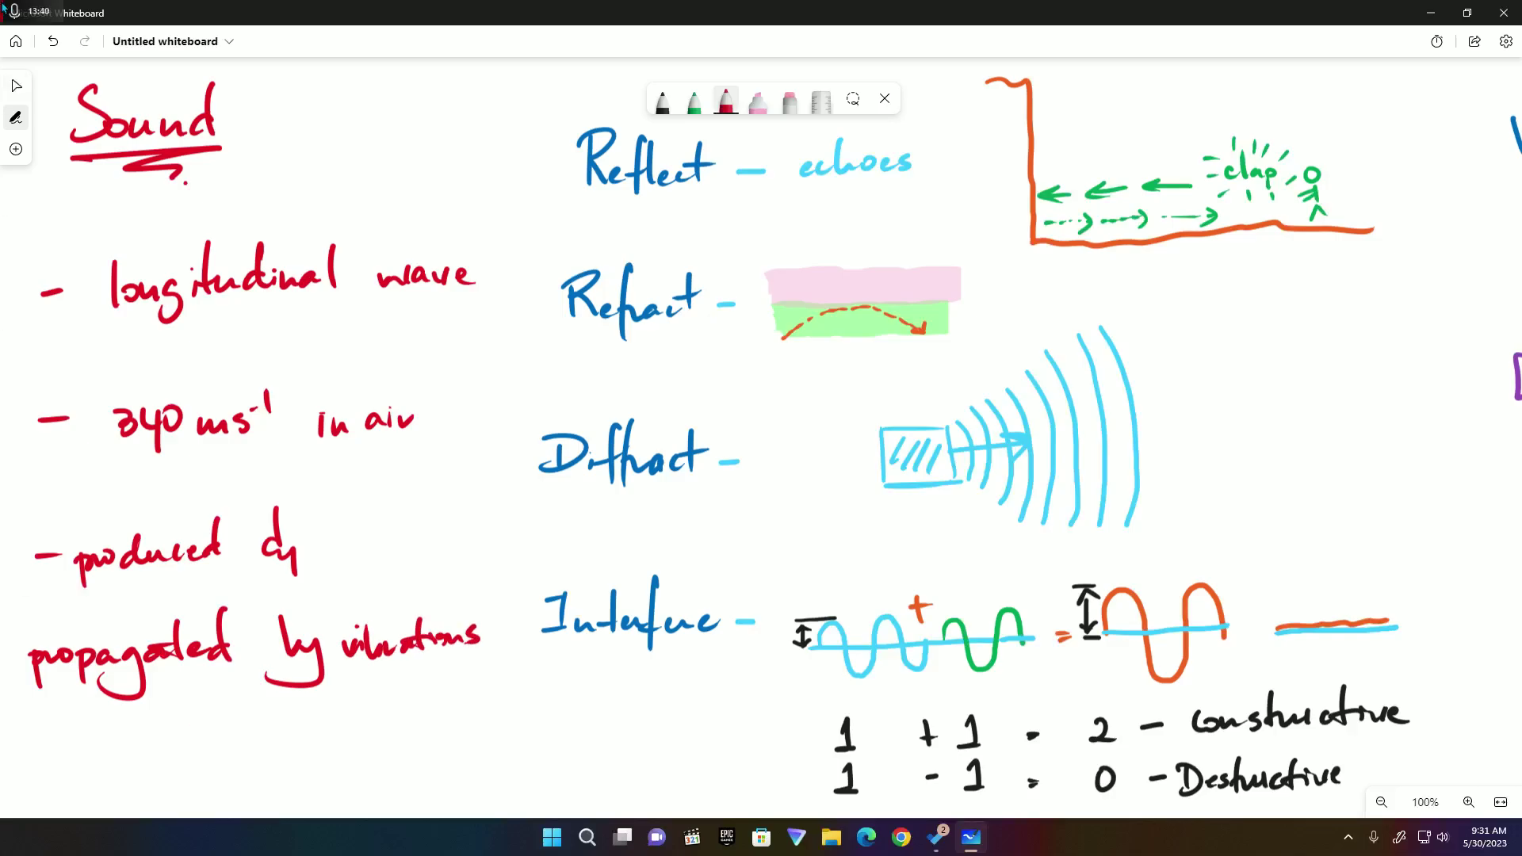
Write the black bullets "pitch ⇒ frequency of sound" and "amplitude ⇒ loudness." in a blank area beside the Sound notes
{"action": "left_click_drag", "start_coordinate": [59, 231], "coordinate": [1284, 283]}
{"action": "left_click_drag", "start_coordinate": [1057, 336], "coordinate": [1304, 324]}
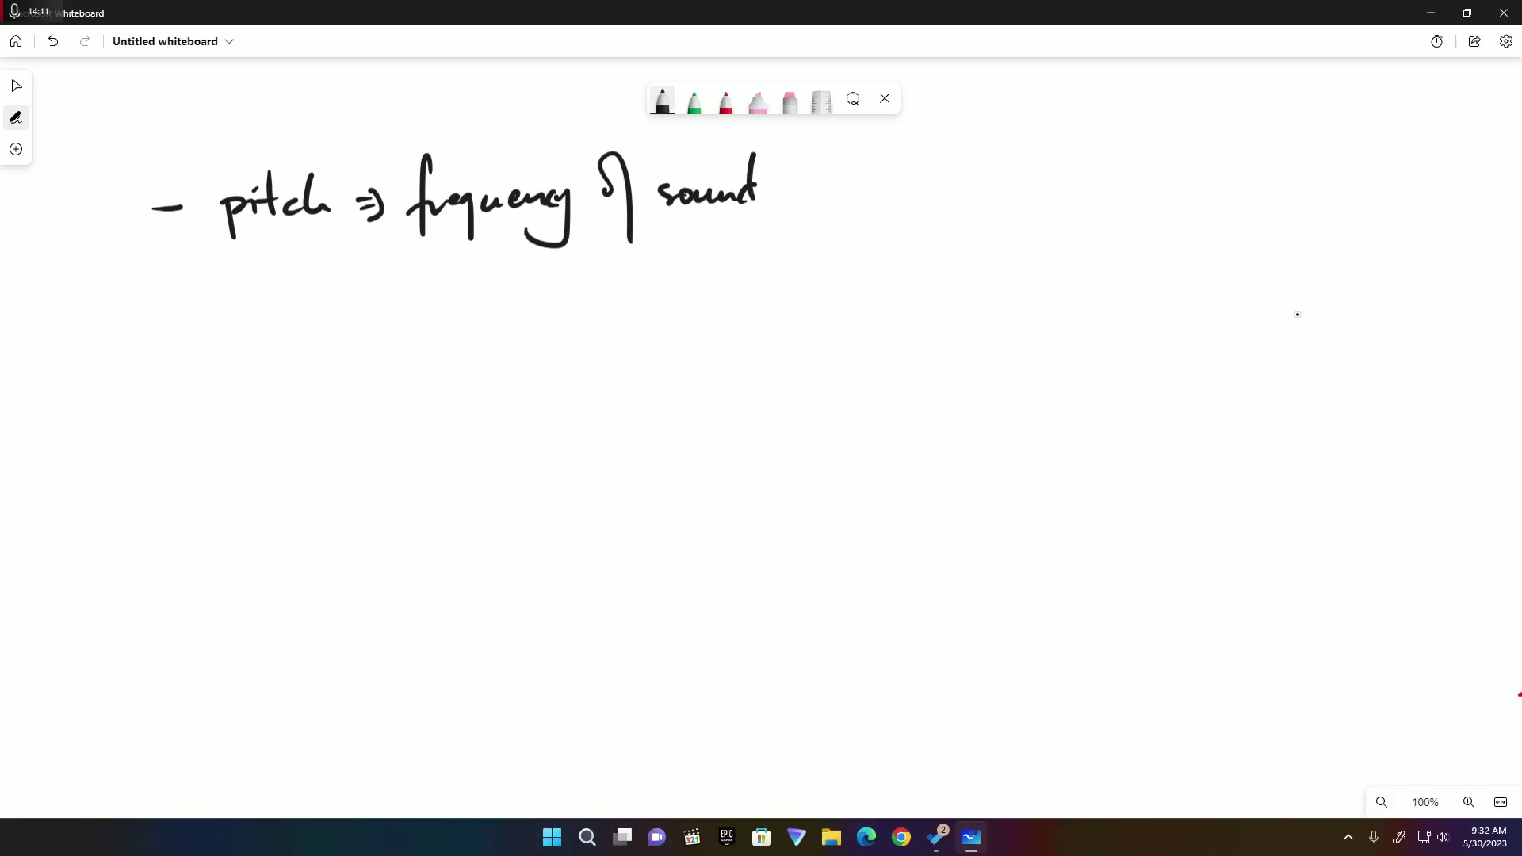
{"action": "left_click_drag", "start_coordinate": [154, 402], "coordinate": [268, 396]}
{"action": "left_click_drag", "start_coordinate": [280, 351], "coordinate": [292, 398]}
{"action": "mouse_move", "coordinate": [306, 339]}
{"action": "left_mouse_down"}
{"action": "mouse_move", "coordinate": [307, 398]}
{"action": "mouse_move", "coordinate": [315, 378]}
{"action": "left_mouse_up"}
{"action": "mouse_move", "coordinate": [314, 381]}
{"action": "left_mouse_down"}
{"action": "mouse_move", "coordinate": [348, 395]}
{"action": "mouse_move", "coordinate": [341, 345]}
{"action": "mouse_move", "coordinate": [370, 379]}
{"action": "left_mouse_up"}
{"action": "left_click_drag", "start_coordinate": [386, 378], "coordinate": [403, 386]}
{"action": "left_click_drag", "start_coordinate": [392, 364], "coordinate": [395, 394]}
{"action": "mouse_move", "coordinate": [465, 345]}
{"action": "left_mouse_down"}
{"action": "mouse_move", "coordinate": [469, 394]}
{"action": "mouse_move", "coordinate": [529, 385]}
{"action": "left_mouse_up"}
{"action": "left_click_drag", "start_coordinate": [540, 367], "coordinate": [544, 387]}
{"action": "mouse_move", "coordinate": [538, 342]}
{"action": "left_mouse_down"}
{"action": "mouse_move", "coordinate": [531, 387]}
{"action": "mouse_move", "coordinate": [585, 382]}
{"action": "left_mouse_up"}
{"action": "mouse_move", "coordinate": [607, 364]}
{"action": "left_mouse_down"}
{"action": "mouse_move", "coordinate": [593, 383]}
{"action": "mouse_move", "coordinate": [612, 383]}
{"action": "left_mouse_up"}
{"action": "left_click", "coordinate": [642, 379]}
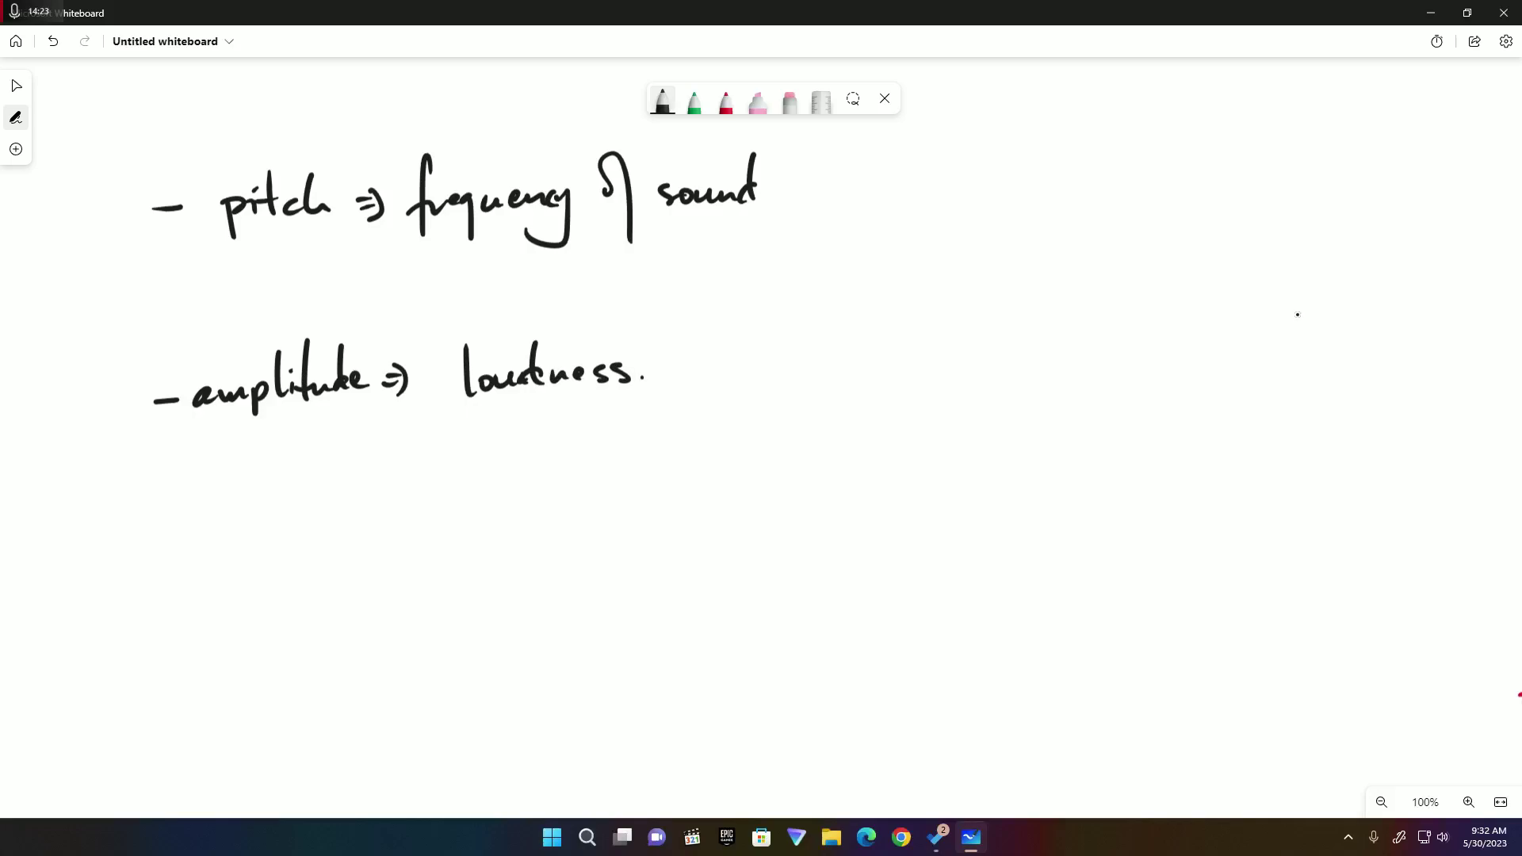
Write the black heading "EM Spectrum" at the upper left of a fresh blank area of the whiteboard
{"action": "left_click_drag", "start_coordinate": [716, 377], "coordinate": [1254, 374]}
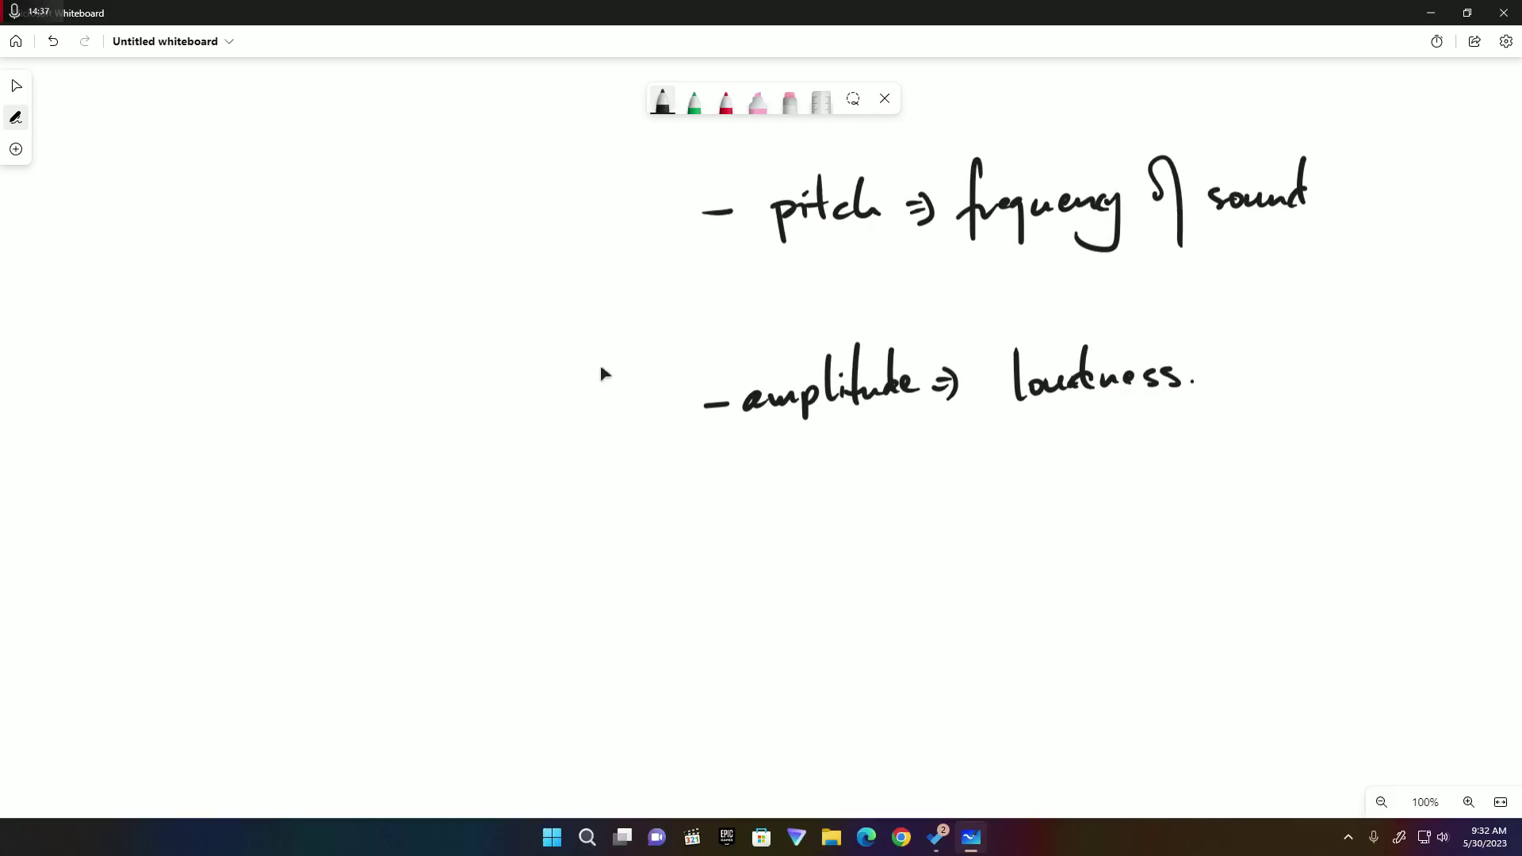
{"action": "left_click_drag", "start_coordinate": [600, 367], "coordinate": [1253, 356]}
{"action": "scroll", "coordinate": [1254, 363], "scroll_direction": "left", "scroll_amount": 5}
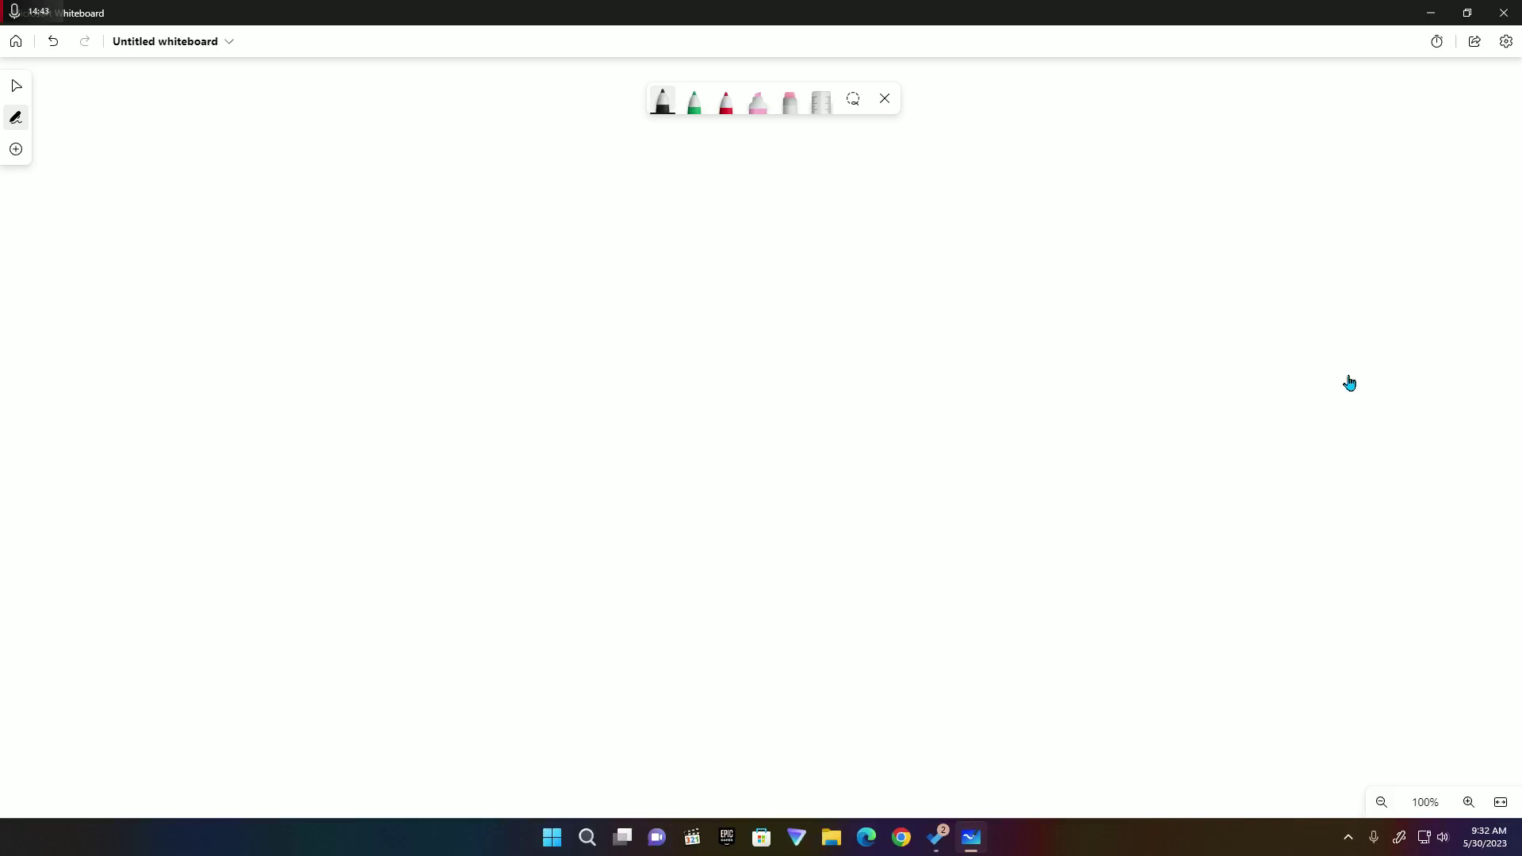
{"action": "left_click", "coordinate": [662, 101]}
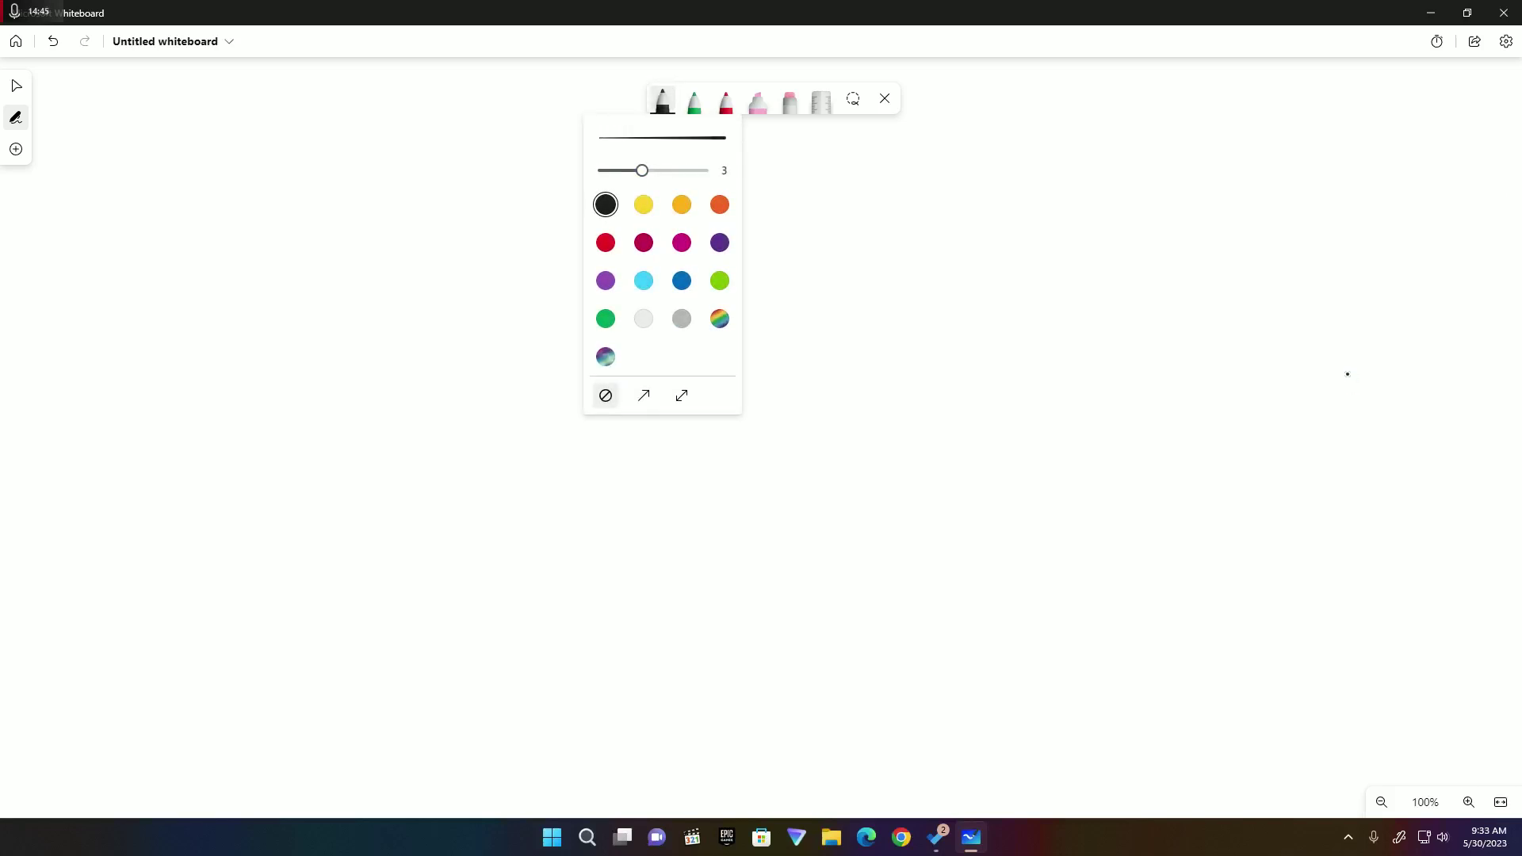
{"action": "left_click_drag", "start_coordinate": [69, 96], "coordinate": [100, 142]}
{"action": "left_click", "coordinate": [54, 41]}
{"action": "key", "text": "ctrl+z"}
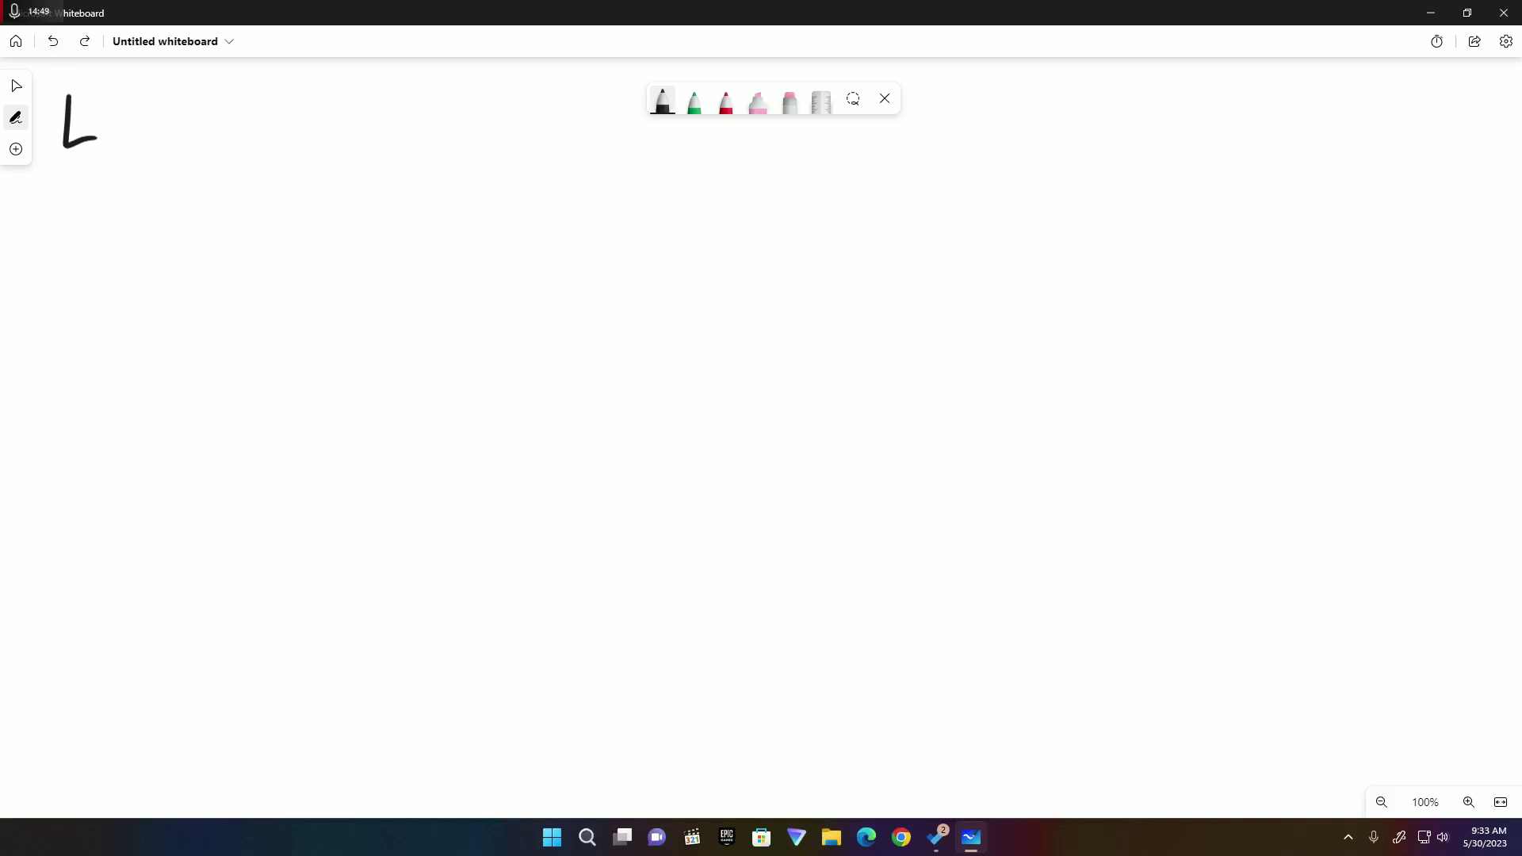
{"action": "left_click_drag", "start_coordinate": [69, 94], "coordinate": [99, 81]}
{"action": "mouse_move", "coordinate": [70, 115]}
{"action": "left_mouse_down"}
{"action": "mouse_move", "coordinate": [134, 89]}
{"action": "mouse_move", "coordinate": [140, 135]}
{"action": "left_mouse_up"}
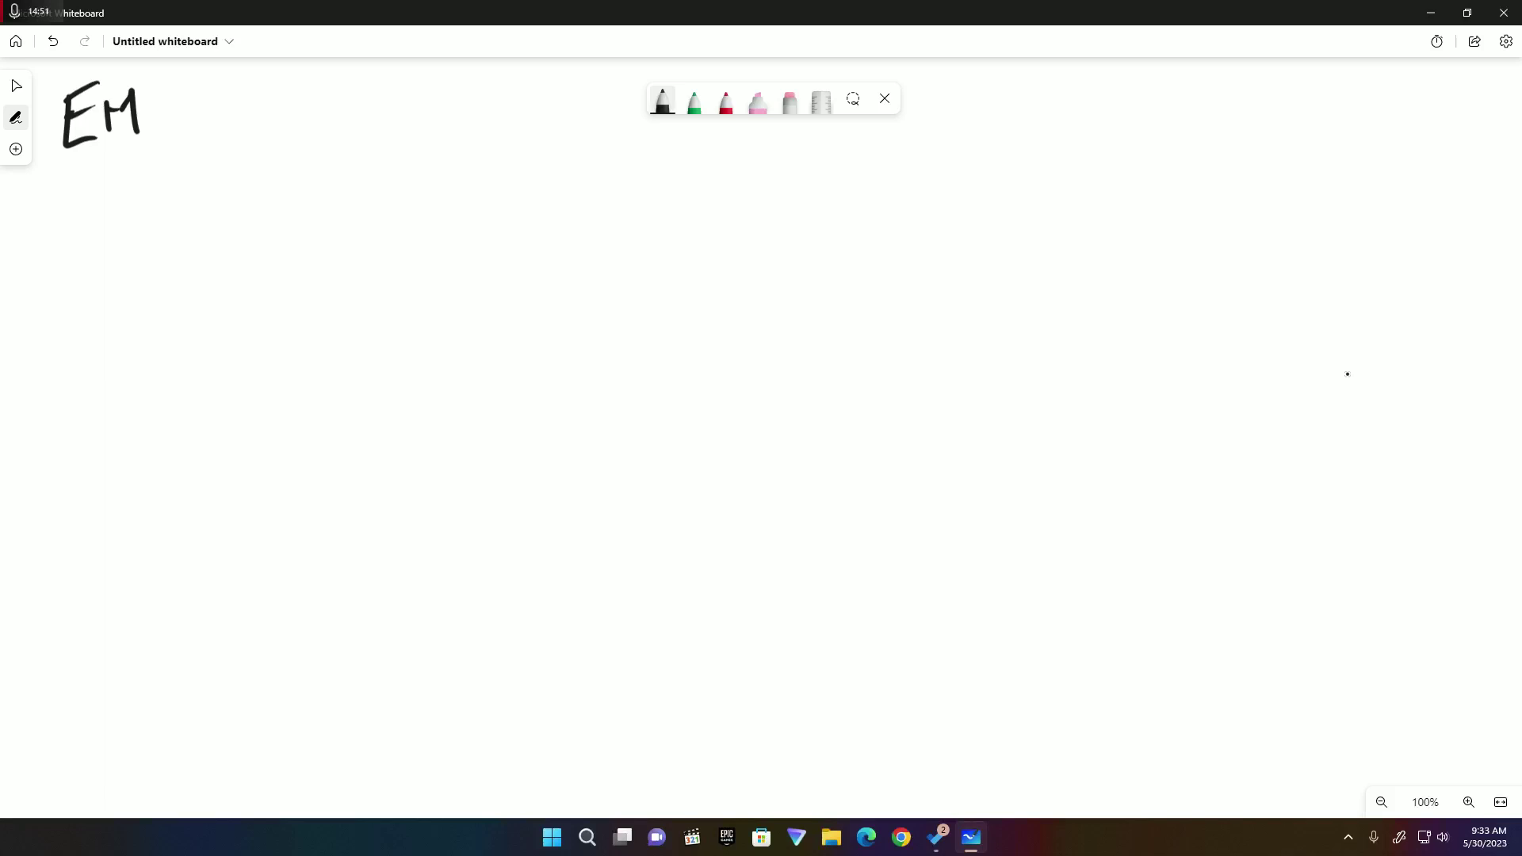
{"action": "mouse_move", "coordinate": [208, 97]}
{"action": "left_mouse_down"}
{"action": "mouse_move", "coordinate": [176, 132]}
{"action": "mouse_move", "coordinate": [249, 126]}
{"action": "left_mouse_up"}
{"action": "left_click_drag", "start_coordinate": [271, 118], "coordinate": [279, 131]}
{"action": "left_click_drag", "start_coordinate": [287, 121], "coordinate": [366, 119]}
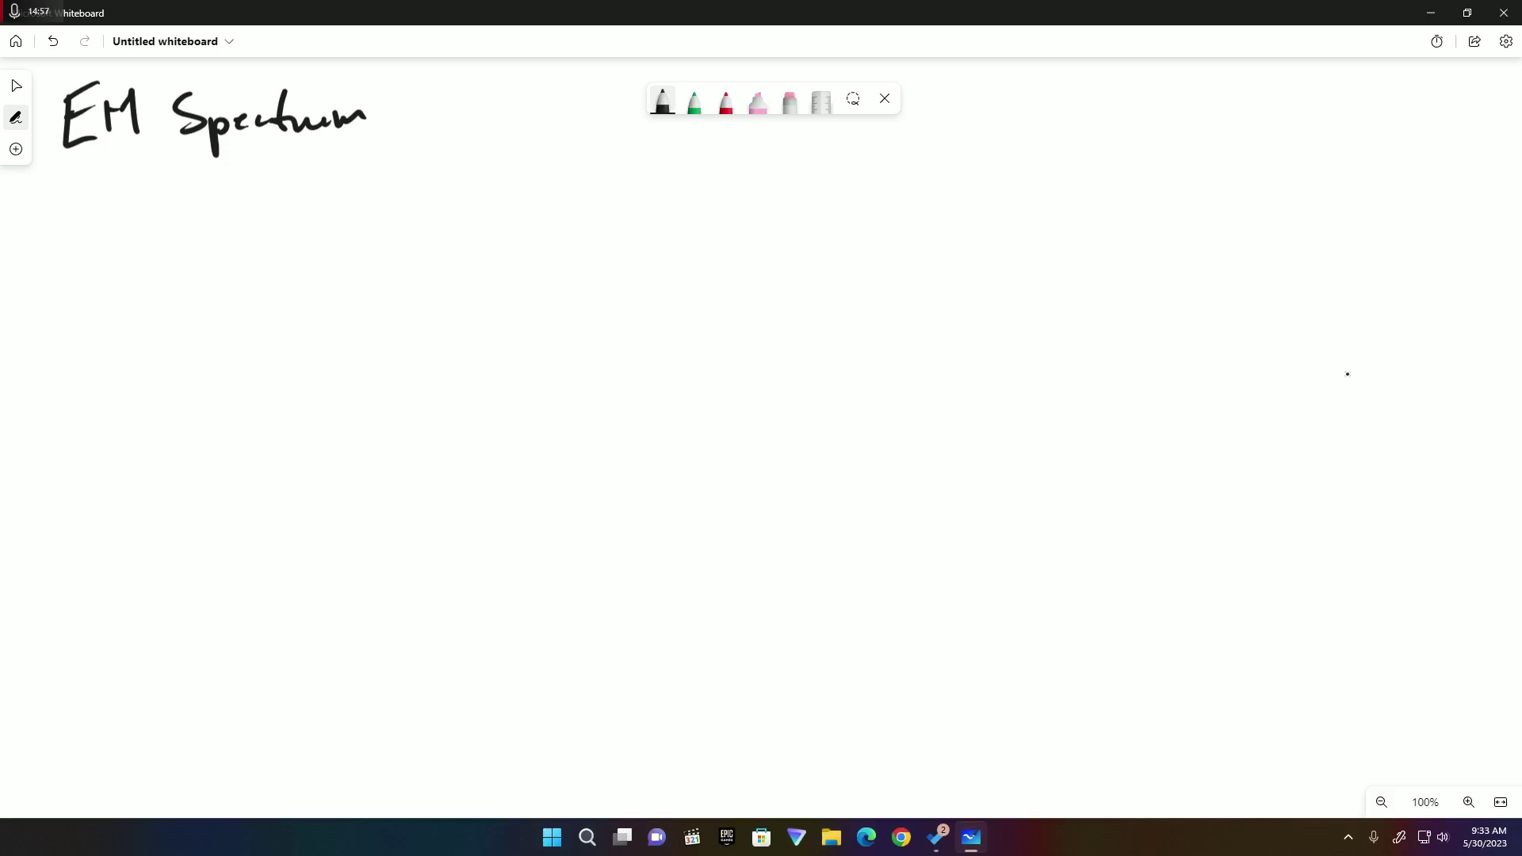
Draw an orange-yellow cloud around "EM" with an arrow pointing down from it
{"action": "left_click", "coordinate": [726, 101]}
{"action": "left_click", "coordinate": [726, 102]}
{"action": "left_click", "coordinate": [726, 102]}
{"action": "left_click", "coordinate": [726, 101]}
{"action": "left_click", "coordinate": [745, 205]}
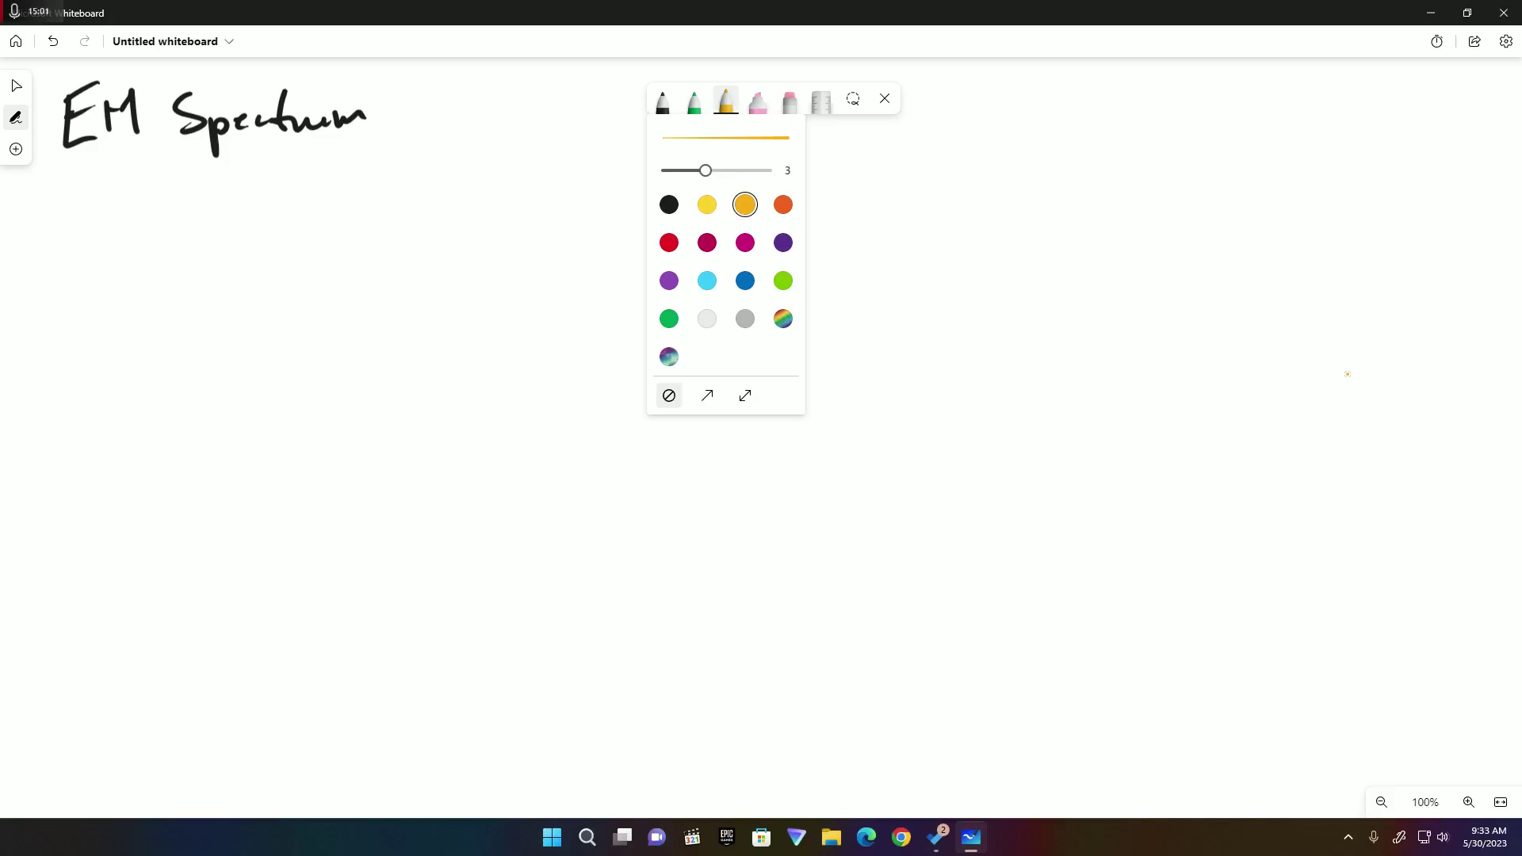
{"action": "mouse_move", "coordinate": [45, 155]}
{"action": "left_mouse_down"}
{"action": "mouse_move", "coordinate": [129, 164]}
{"action": "mouse_move", "coordinate": [133, 62]}
{"action": "mouse_move", "coordinate": [44, 140]}
{"action": "mouse_move", "coordinate": [117, 256]}
{"action": "mouse_move", "coordinate": [131, 235]}
{"action": "left_mouse_up"}
Write "ElectroMagnetic" in orange-yellow below the arrow
{"action": "mouse_move", "coordinate": [93, 313]}
{"action": "left_mouse_down"}
{"action": "mouse_move", "coordinate": [125, 351]}
{"action": "mouse_move", "coordinate": [124, 308]}
{"action": "left_mouse_up"}
{"action": "left_click_drag", "start_coordinate": [88, 336], "coordinate": [124, 325]}
{"action": "left_click_drag", "start_coordinate": [128, 299], "coordinate": [133, 342]}
{"action": "left_click_drag", "start_coordinate": [144, 338], "coordinate": [187, 333]}
{"action": "left_click_drag", "start_coordinate": [198, 291], "coordinate": [194, 340]}
{"action": "mouse_move", "coordinate": [177, 330]}
{"action": "left_mouse_down"}
{"action": "mouse_move", "coordinate": [264, 326]}
{"action": "mouse_move", "coordinate": [255, 347]}
{"action": "mouse_move", "coordinate": [250, 328]}
{"action": "left_mouse_up"}
{"action": "left_click", "coordinate": [789, 101]}
{"action": "left_click", "coordinate": [725, 101]}
{"action": "mouse_move", "coordinate": [253, 307]}
{"action": "left_mouse_down"}
{"action": "mouse_move", "coordinate": [276, 285]}
{"action": "mouse_move", "coordinate": [286, 333]}
{"action": "left_mouse_up"}
{"action": "mouse_move", "coordinate": [309, 311]}
{"action": "left_mouse_down"}
{"action": "mouse_move", "coordinate": [298, 321]}
{"action": "mouse_move", "coordinate": [316, 326]}
{"action": "left_mouse_up"}
{"action": "left_click_drag", "start_coordinate": [326, 313], "coordinate": [304, 349]}
{"action": "left_click_drag", "start_coordinate": [337, 313], "coordinate": [359, 317]}
{"action": "mouse_move", "coordinate": [366, 321]}
{"action": "left_mouse_down"}
{"action": "mouse_move", "coordinate": [385, 311]}
{"action": "mouse_move", "coordinate": [385, 324]}
{"action": "left_mouse_up"}
{"action": "left_click_drag", "start_coordinate": [374, 306], "coordinate": [397, 300]}
{"action": "mouse_move", "coordinate": [404, 304]}
{"action": "left_mouse_down"}
{"action": "mouse_move", "coordinate": [409, 324]}
{"action": "mouse_move", "coordinate": [436, 325]}
{"action": "left_mouse_up"}
Draw black vertical and horizontal axes with arrowheads below "ElectroMagnetic"
{"action": "left_click", "coordinate": [662, 101]}
{"action": "left_click", "coordinate": [662, 100]}
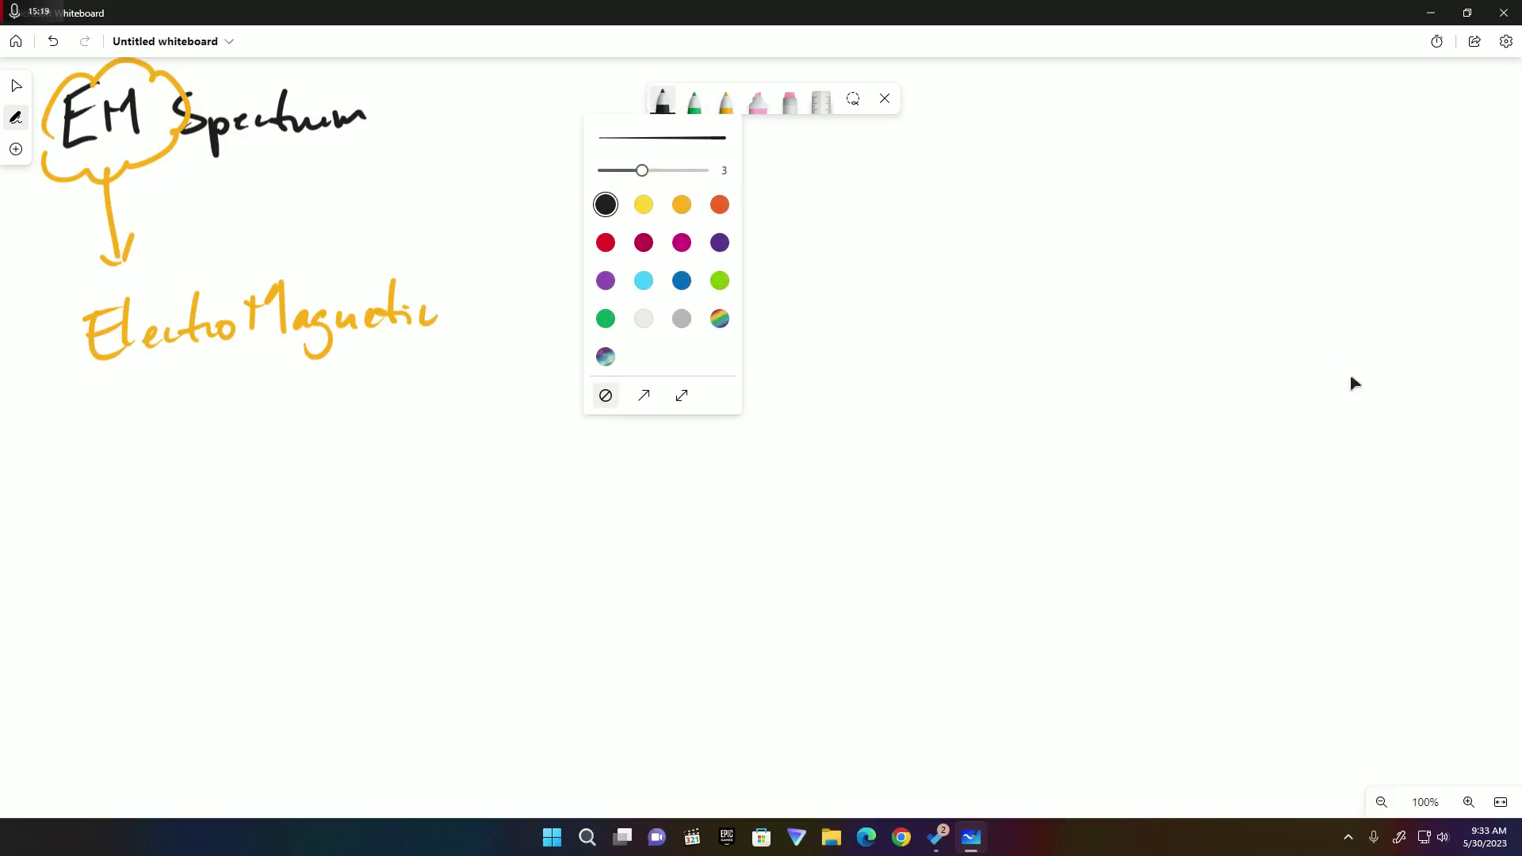
{"action": "left_click", "coordinate": [663, 100]}
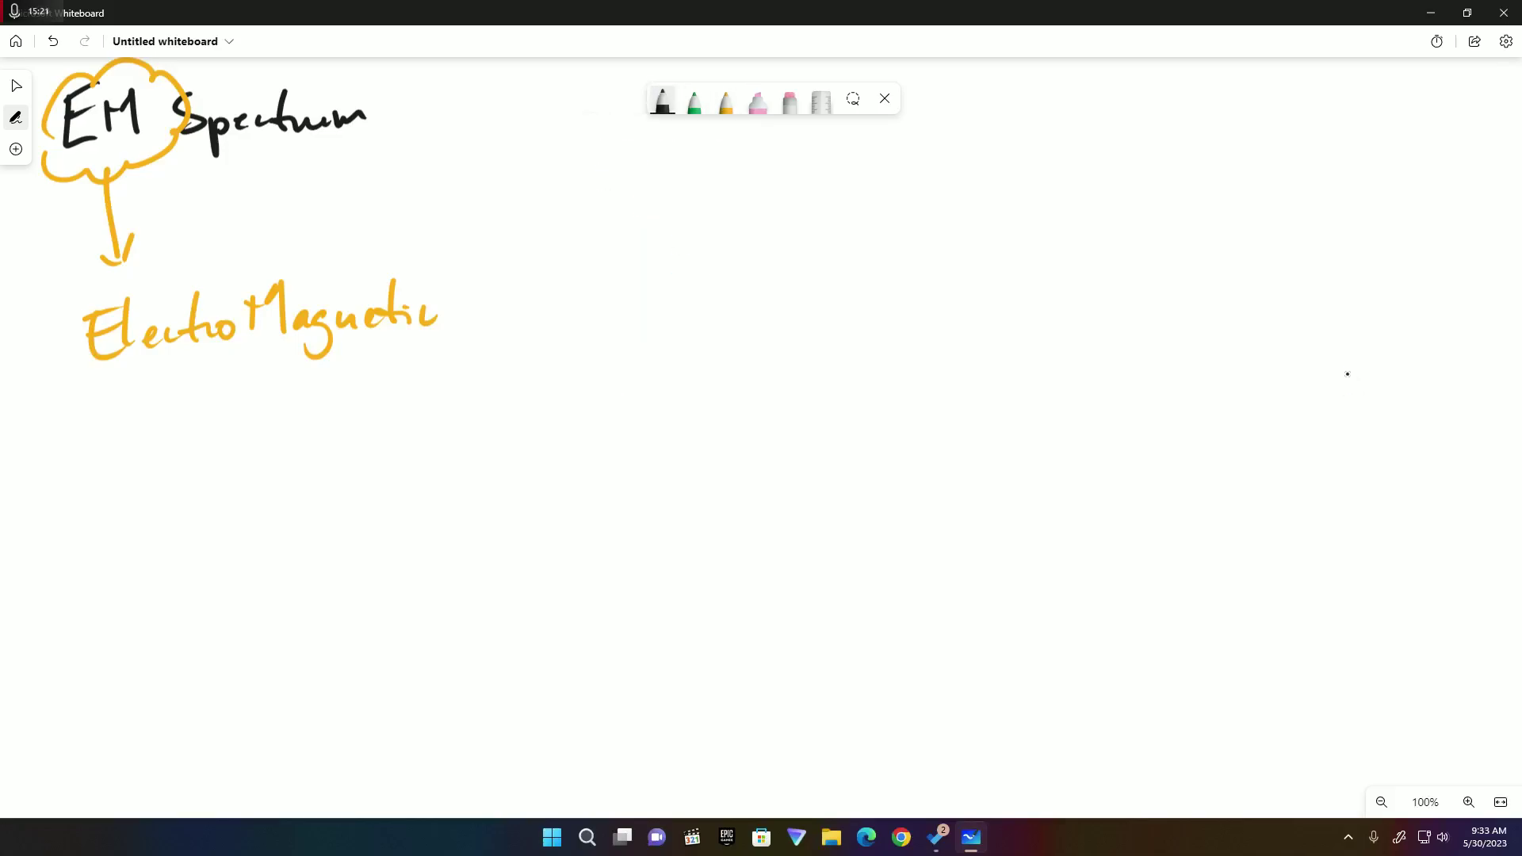
{"action": "left_click_drag", "start_coordinate": [240, 408], "coordinate": [237, 638]}
{"action": "mouse_move", "coordinate": [186, 525]}
{"action": "left_mouse_down"}
{"action": "mouse_move", "coordinate": [726, 504]}
{"action": "mouse_move", "coordinate": [728, 527]}
{"action": "left_mouse_up"}
{"action": "left_click_drag", "start_coordinate": [235, 424], "coordinate": [252, 421]}
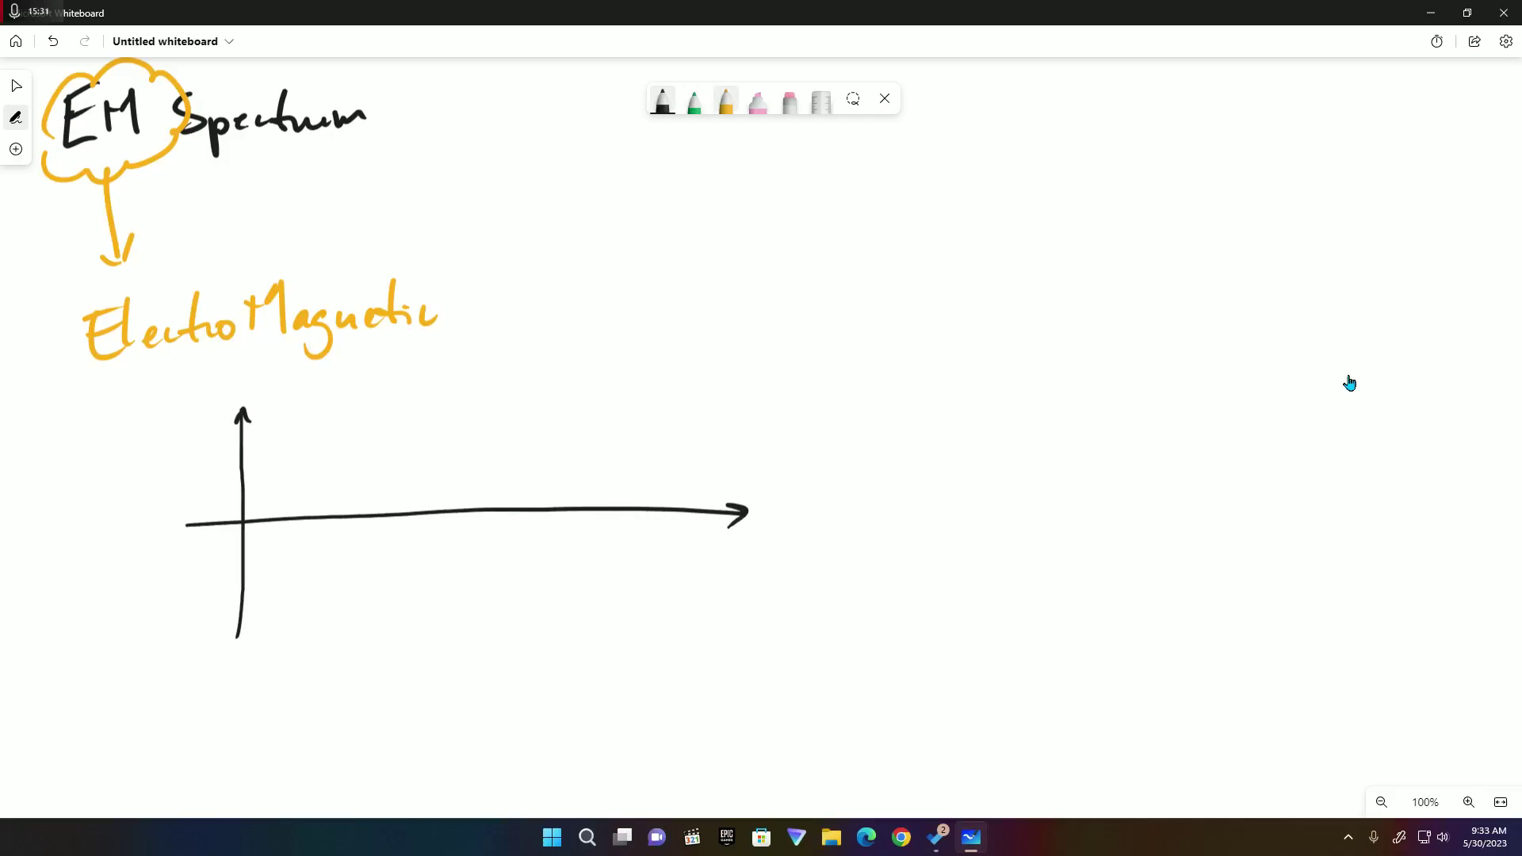
Draw a blue double-headed diagonal axis through the origin of the black axes
{"action": "double_click", "coordinate": [695, 102]}
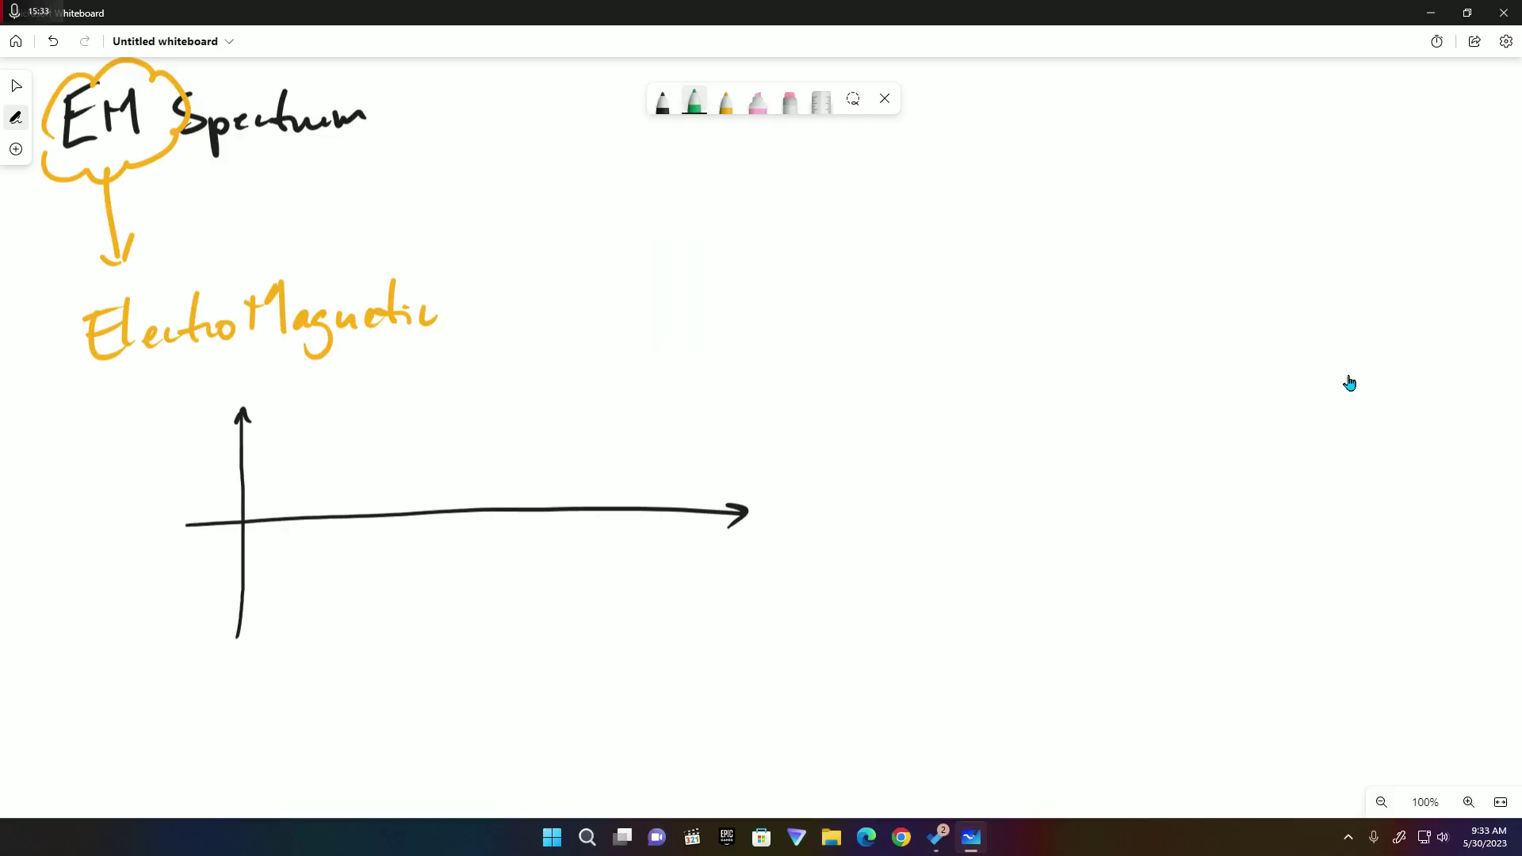
{"action": "left_click", "coordinate": [694, 101]}
{"action": "left_click", "coordinate": [713, 281]}
{"action": "left_click_drag", "start_coordinate": [245, 521], "coordinate": [359, 421]}
{"action": "left_click_drag", "start_coordinate": [245, 521], "coordinate": [158, 604]}
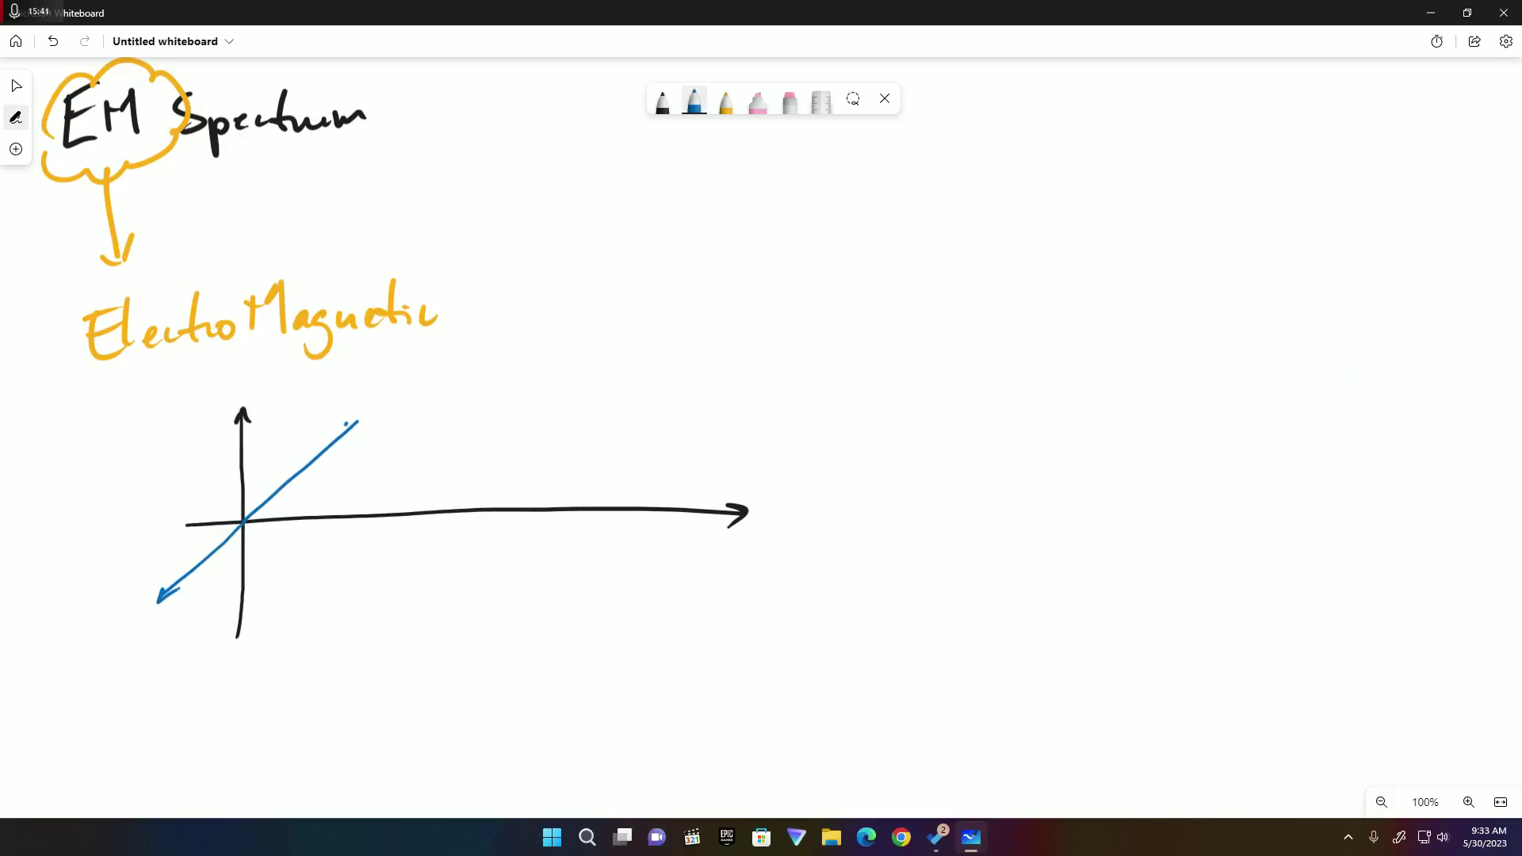
{"action": "left_click_drag", "start_coordinate": [347, 422], "coordinate": [357, 436]}
Draw a grey wave along the horizontal axis, starting at the origin
{"action": "left_click", "coordinate": [663, 102]}
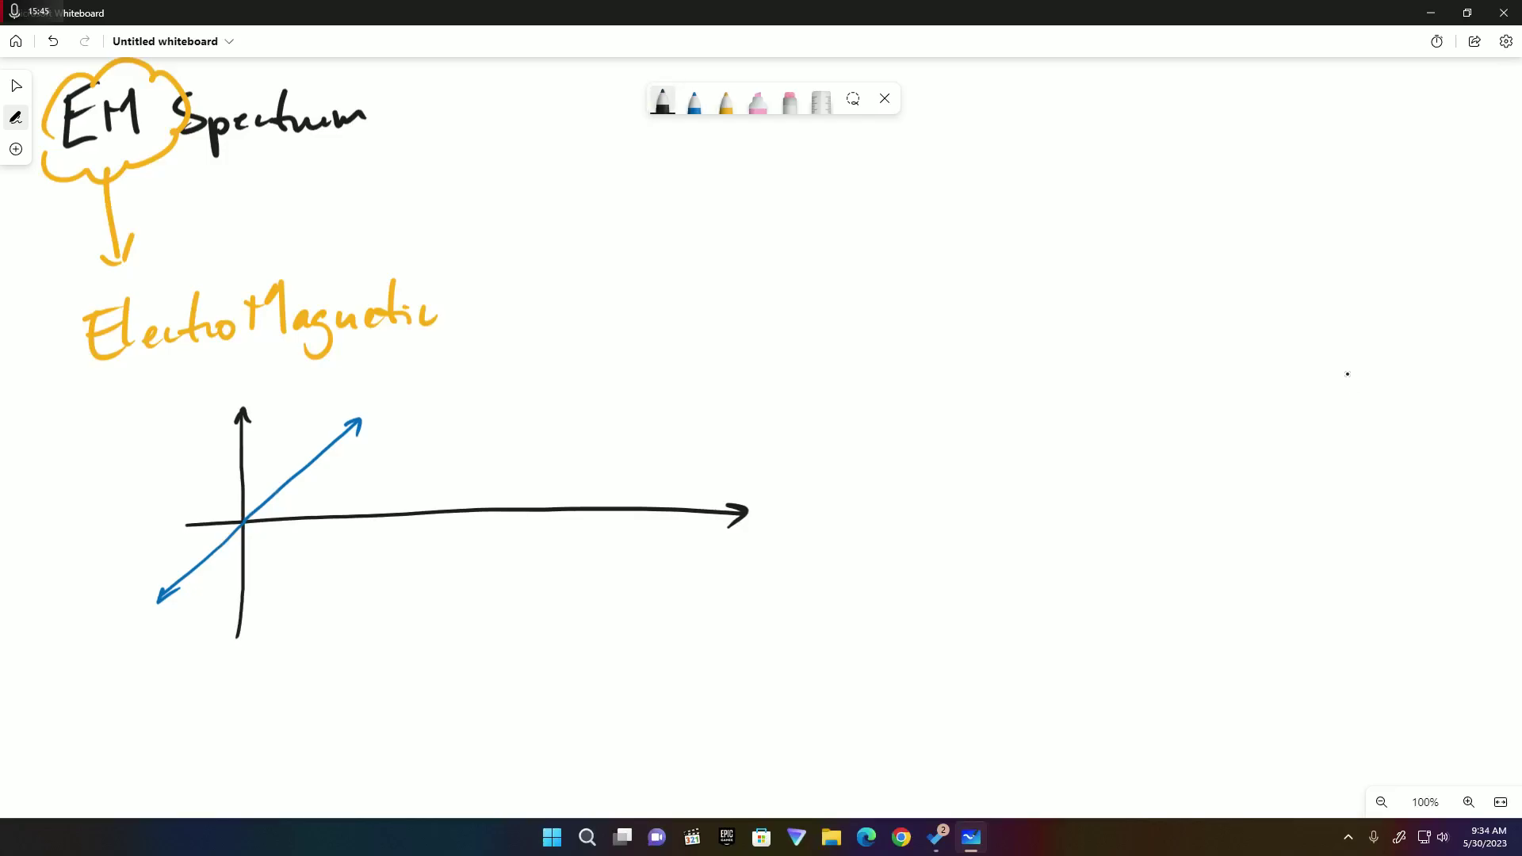
{"action": "left_click", "coordinate": [662, 102]}
{"action": "left_click", "coordinate": [682, 319]}
{"action": "mouse_move", "coordinate": [245, 523]}
{"action": "left_mouse_down"}
{"action": "mouse_move", "coordinate": [251, 495]}
{"action": "mouse_move", "coordinate": [284, 479]}
{"action": "mouse_move", "coordinate": [321, 539]}
{"action": "mouse_move", "coordinate": [363, 564]}
{"action": "mouse_move", "coordinate": [384, 503]}
{"action": "mouse_move", "coordinate": [456, 476]}
{"action": "mouse_move", "coordinate": [487, 544]}
{"action": "mouse_move", "coordinate": [529, 542]}
{"action": "mouse_move", "coordinate": [575, 466]}
{"action": "mouse_move", "coordinate": [641, 548]}
{"action": "mouse_move", "coordinate": [663, 508]}
{"action": "left_mouse_up"}
Draw a light blue slanted wave along the same horizontal axis, following the direction of the diagonal axis
{"action": "left_click", "coordinate": [694, 102]}
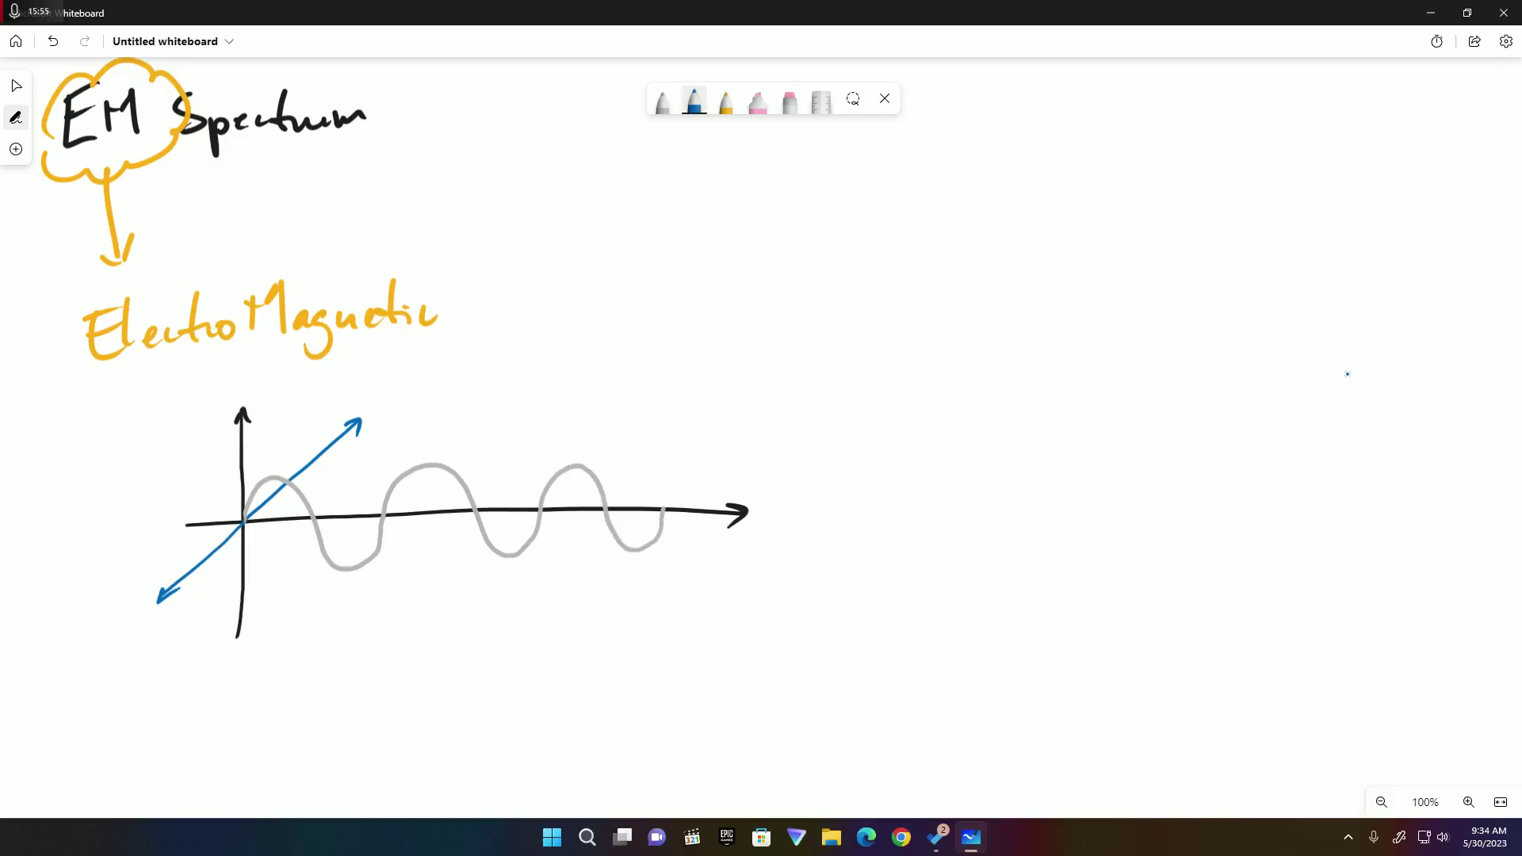
{"action": "left_click", "coordinate": [694, 102]}
{"action": "left_click", "coordinate": [676, 281]}
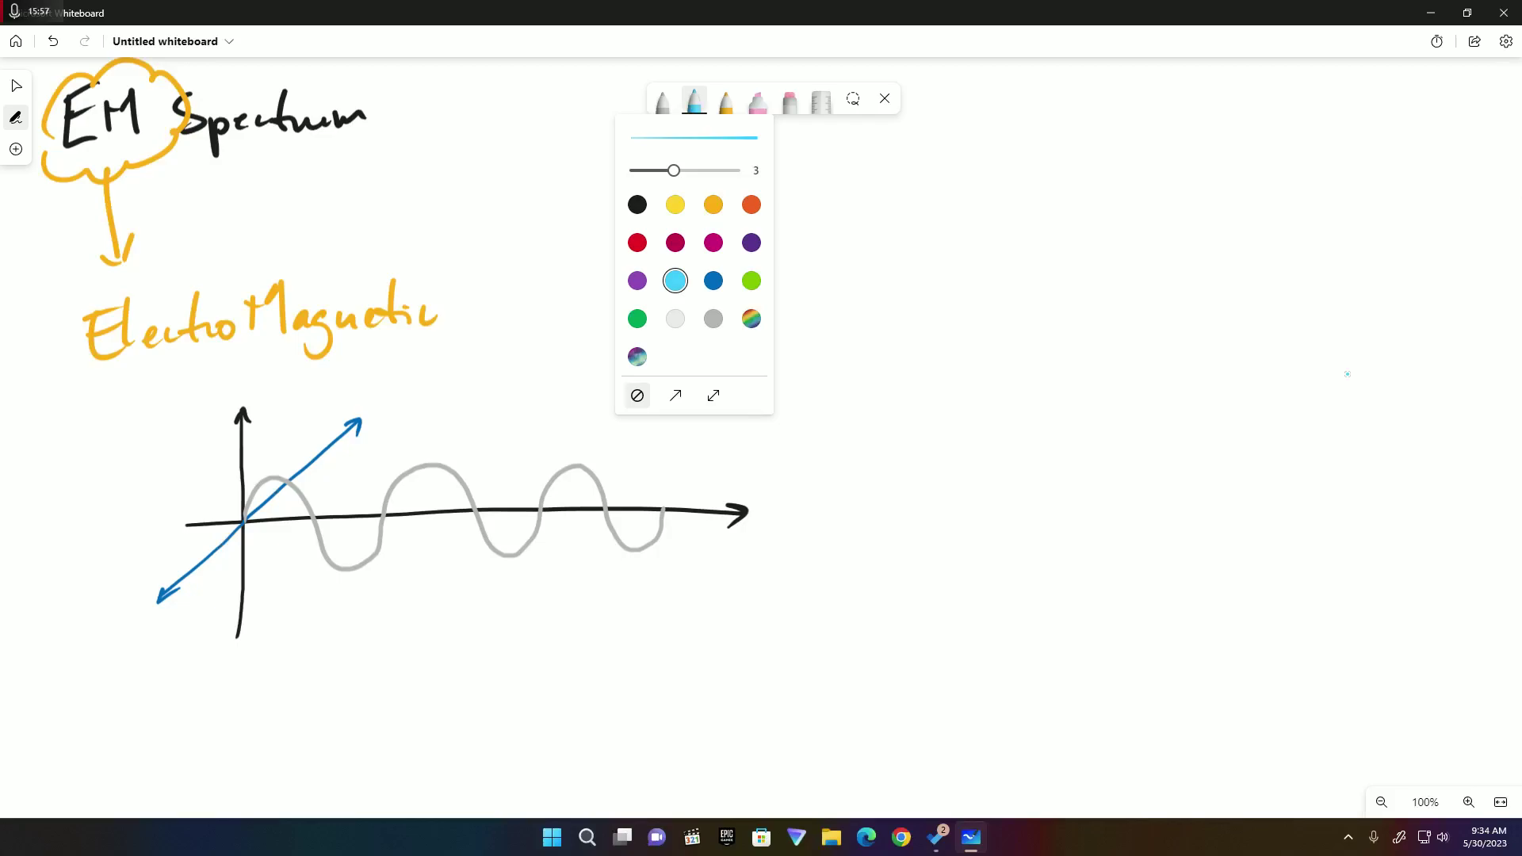
{"action": "mouse_move", "coordinate": [247, 518]}
{"action": "left_mouse_down"}
{"action": "mouse_move", "coordinate": [318, 487]}
{"action": "mouse_move", "coordinate": [302, 524]}
{"action": "mouse_move", "coordinate": [337, 558]}
{"action": "mouse_move", "coordinate": [457, 478]}
{"action": "mouse_move", "coordinate": [479, 505]}
{"action": "mouse_move", "coordinate": [460, 557]}
{"action": "mouse_move", "coordinate": [614, 478]}
{"action": "mouse_move", "coordinate": [596, 530]}
{"action": "mouse_move", "coordinate": [622, 548]}
{"action": "mouse_move", "coordinate": [675, 507]}
{"action": "left_mouse_up"}
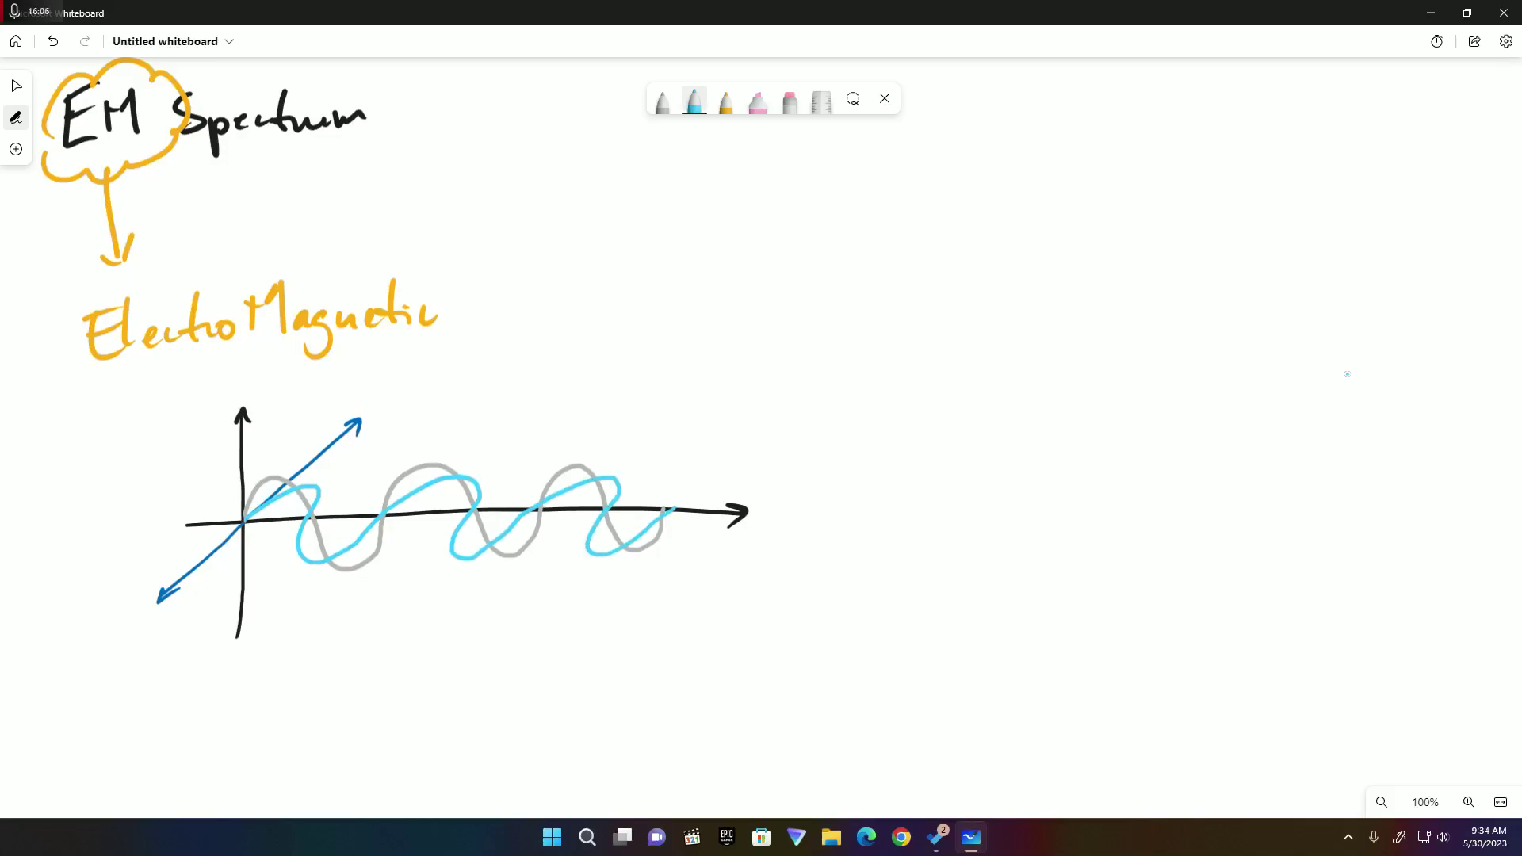
{"action": "left_click", "coordinate": [662, 103]}
{"action": "left_click", "coordinate": [662, 102]}
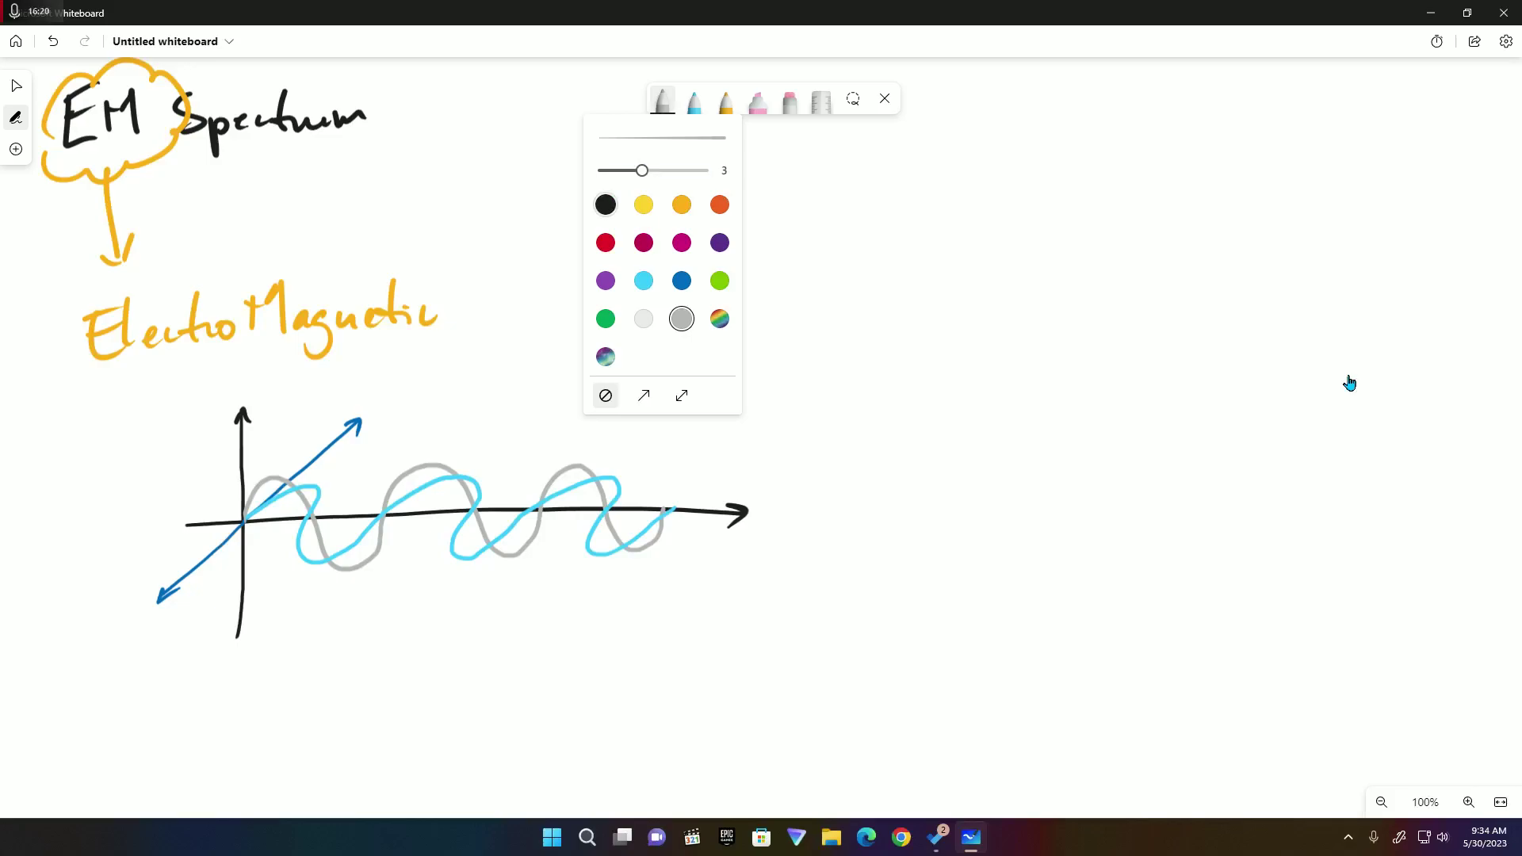
{"action": "left_click", "coordinate": [605, 205]}
{"action": "left_click", "coordinate": [1347, 374]}
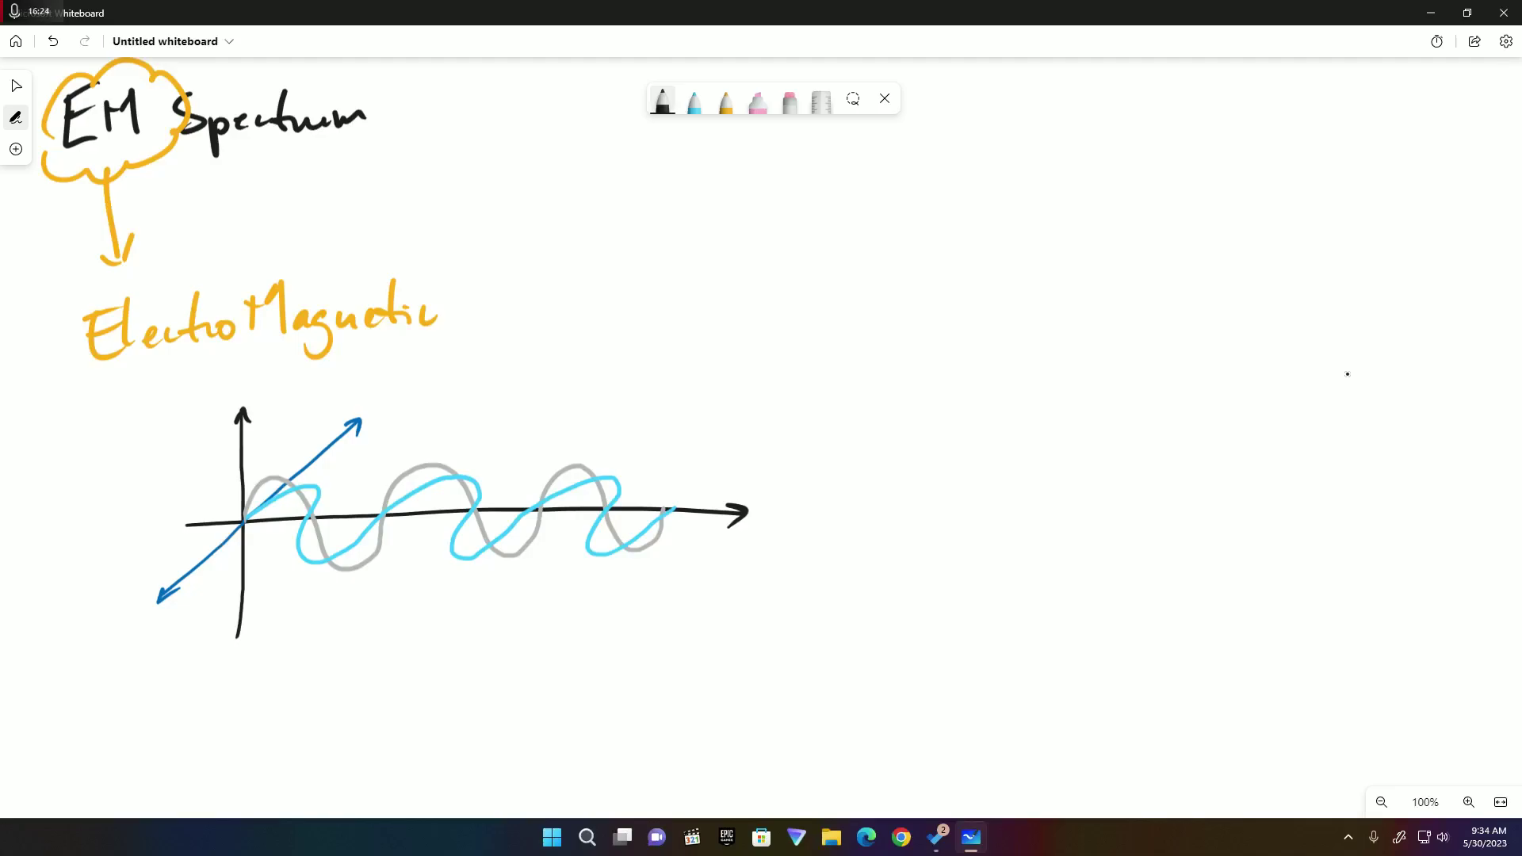
Draw a long magenta horizontal arrow beside the wave diagram and label its tip λ
{"action": "left_click", "coordinate": [663, 100]}
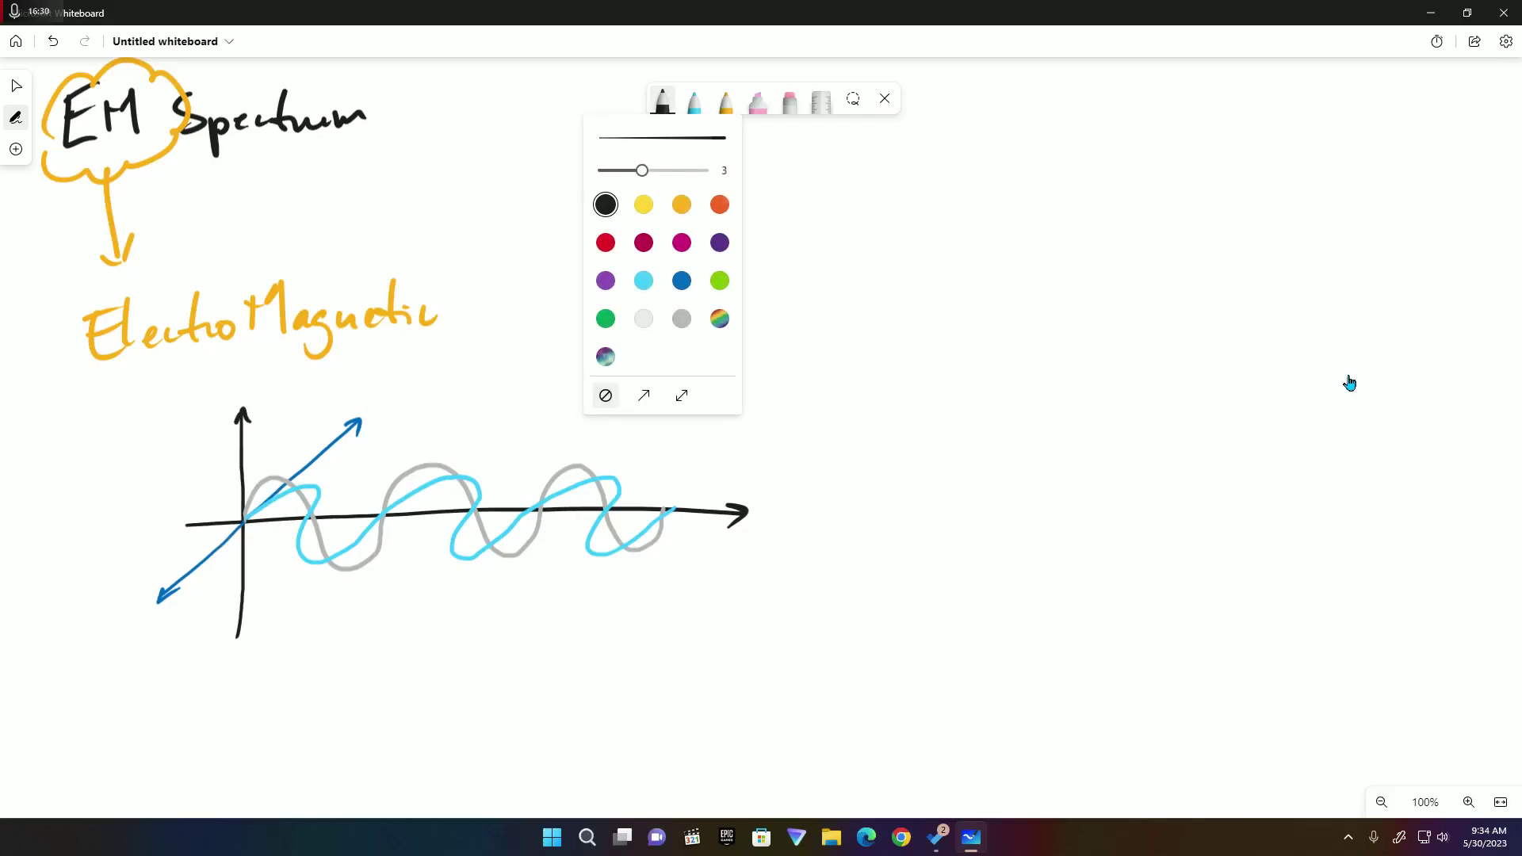
{"action": "left_click", "coordinate": [681, 243]}
{"action": "left_click", "coordinate": [1347, 374]}
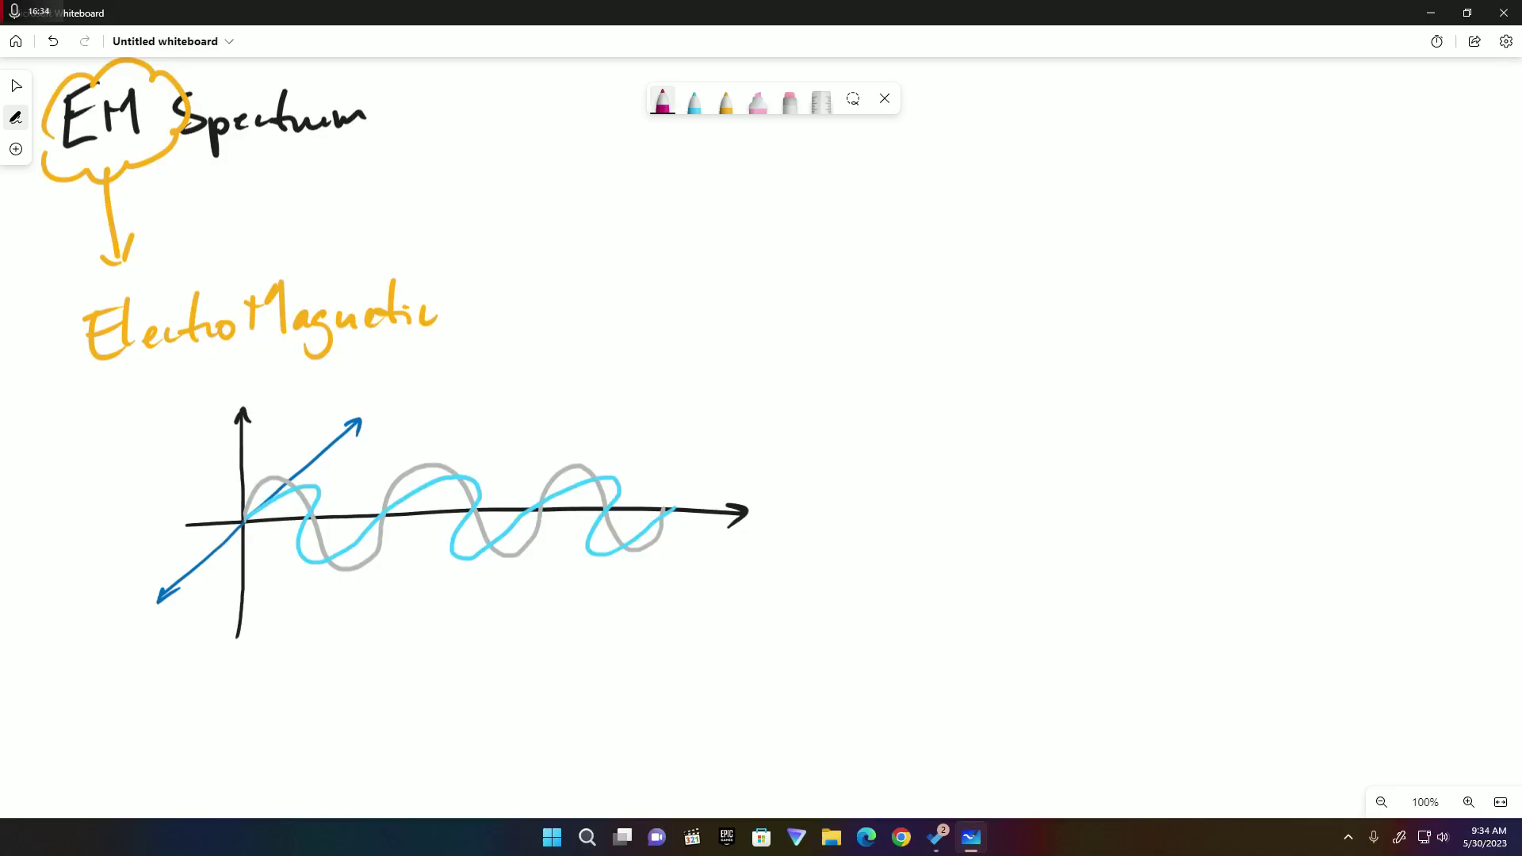
{"action": "mouse_move", "coordinate": [862, 508]}
{"action": "left_mouse_down"}
{"action": "mouse_move", "coordinate": [1059, 489]}
{"action": "mouse_move", "coordinate": [1467, 492]}
{"action": "mouse_move", "coordinate": [1463, 481]}
{"action": "mouse_move", "coordinate": [1496, 567]}
{"action": "mouse_move", "coordinate": [1472, 585]}
{"action": "left_mouse_up"}
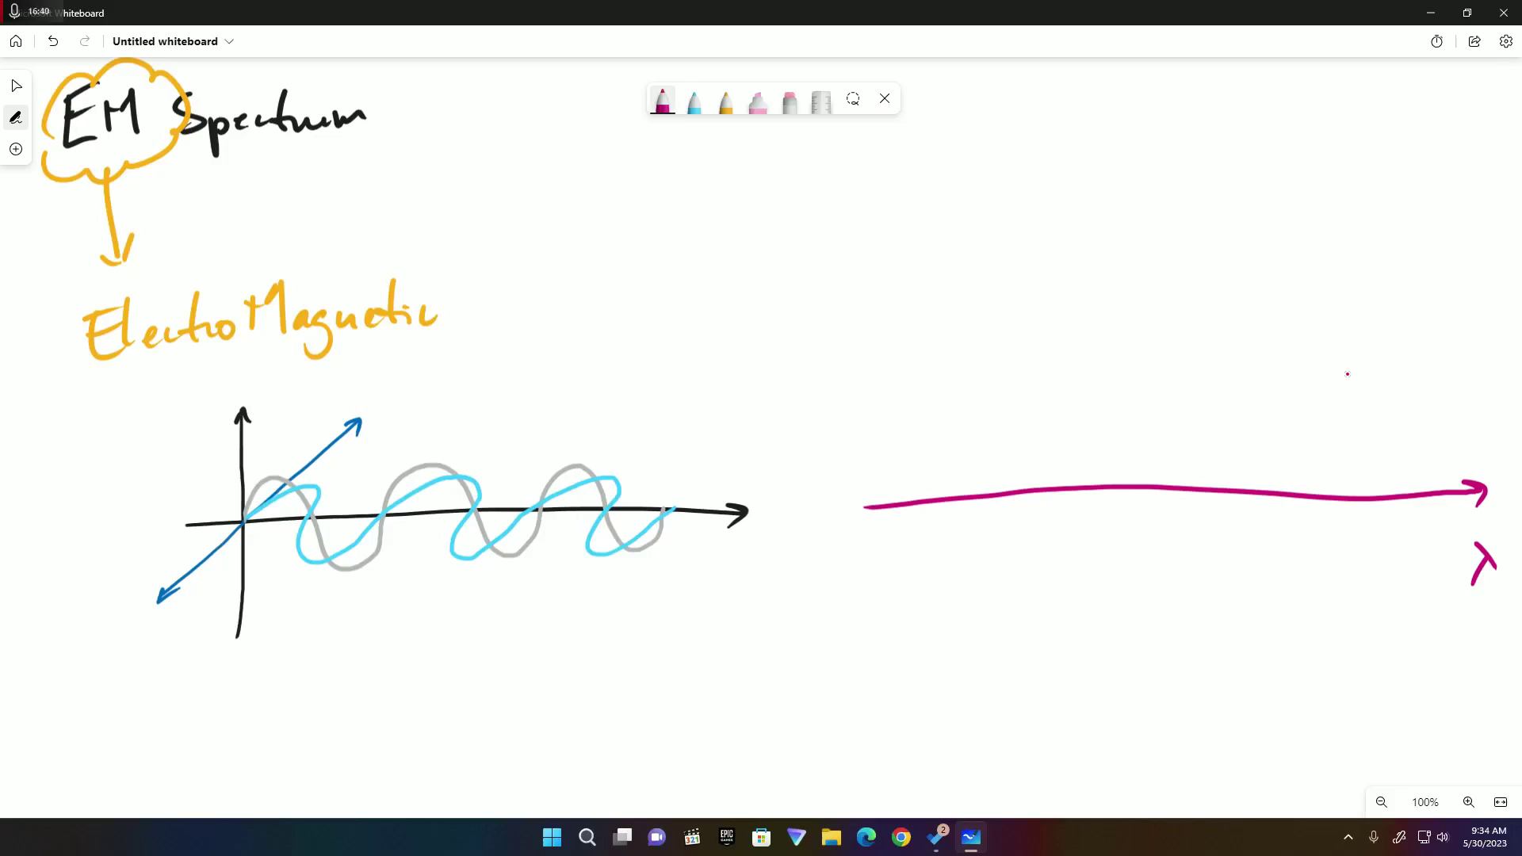
Write "X & γ Rays" in magenta above the start of the λ arrow
{"action": "left_click_drag", "start_coordinate": [797, 256], "coordinate": [825, 287]}
{"action": "left_click_drag", "start_coordinate": [816, 249], "coordinate": [807, 296]}
{"action": "mouse_move", "coordinate": [845, 237]}
{"action": "left_mouse_down"}
{"action": "mouse_move", "coordinate": [860, 307]}
{"action": "mouse_move", "coordinate": [906, 233]}
{"action": "left_mouse_up"}
{"action": "left_click_drag", "start_coordinate": [789, 322], "coordinate": [790, 366]}
{"action": "mouse_move", "coordinate": [788, 325]}
{"action": "left_mouse_down"}
{"action": "mouse_move", "coordinate": [818, 364]}
{"action": "mouse_move", "coordinate": [839, 358]}
{"action": "left_mouse_up"}
{"action": "mouse_move", "coordinate": [842, 349]}
{"action": "left_mouse_down"}
{"action": "mouse_move", "coordinate": [842, 406]}
{"action": "mouse_move", "coordinate": [853, 371]}
{"action": "left_mouse_up"}
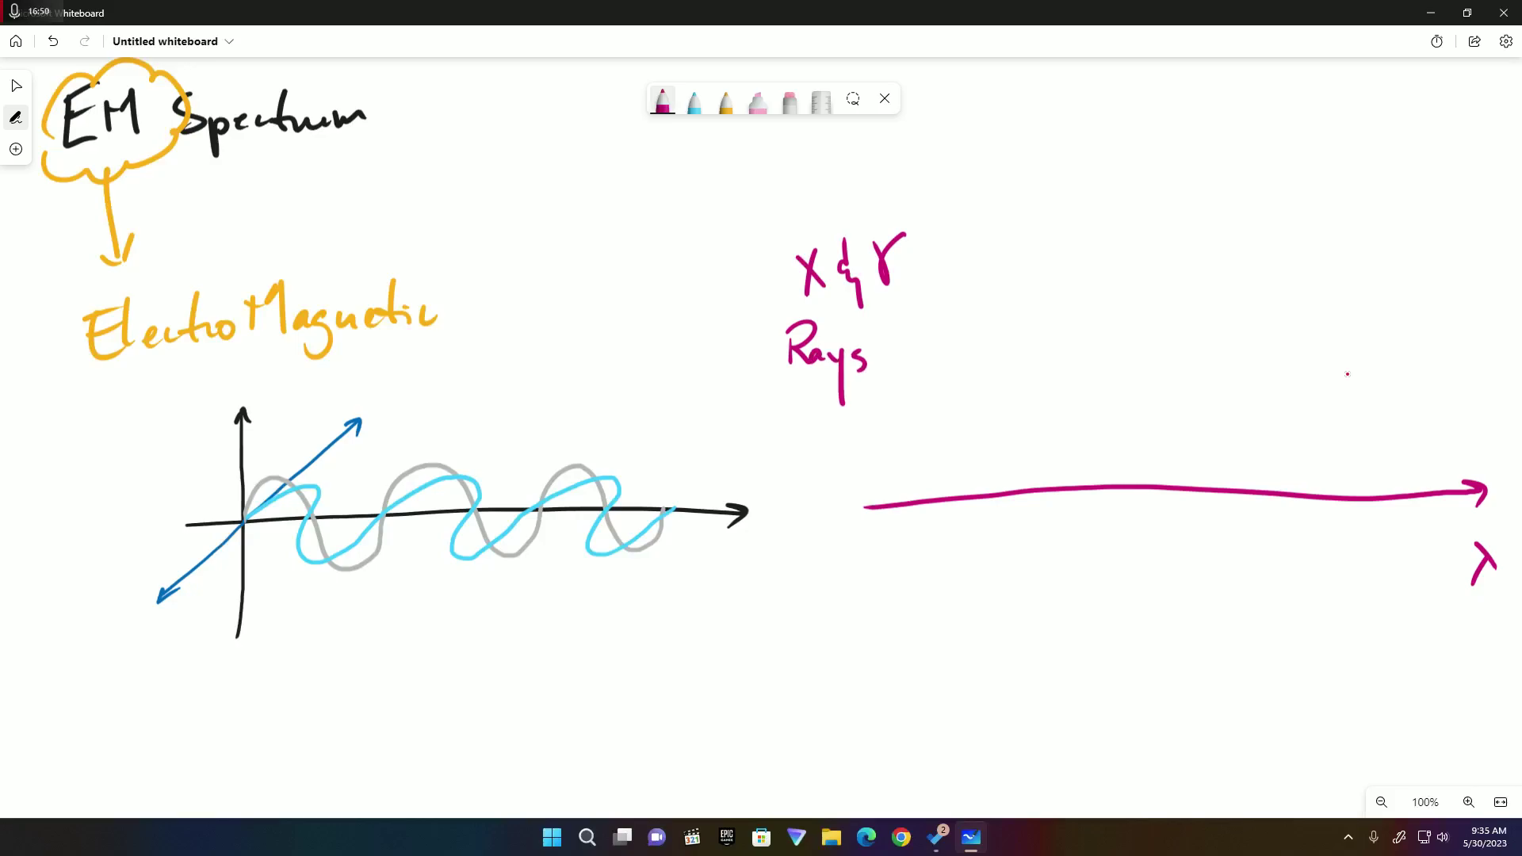
Write "Radio waves" in magenta above the tip of the λ arrow
{"action": "left_click_drag", "start_coordinate": [1394, 235], "coordinate": [1404, 282]}
{"action": "left_click_drag", "start_coordinate": [1395, 230], "coordinate": [1427, 281]}
{"action": "mouse_move", "coordinate": [1445, 267]}
{"action": "left_mouse_down"}
{"action": "mouse_move", "coordinate": [1448, 282]}
{"action": "mouse_move", "coordinate": [1468, 237]}
{"action": "mouse_move", "coordinate": [1471, 276]}
{"action": "left_mouse_up"}
{"action": "left_click_drag", "start_coordinate": [1480, 257], "coordinate": [1479, 260]}
{"action": "mouse_move", "coordinate": [1410, 325]}
{"action": "left_mouse_down"}
{"action": "mouse_move", "coordinate": [1424, 342]}
{"action": "mouse_move", "coordinate": [1438, 311]}
{"action": "mouse_move", "coordinate": [1466, 339]}
{"action": "left_mouse_up"}
{"action": "left_click_drag", "start_coordinate": [1471, 332], "coordinate": [1483, 343]}
{"action": "left_click_drag", "start_coordinate": [1086, 226], "coordinate": [1096, 484]}
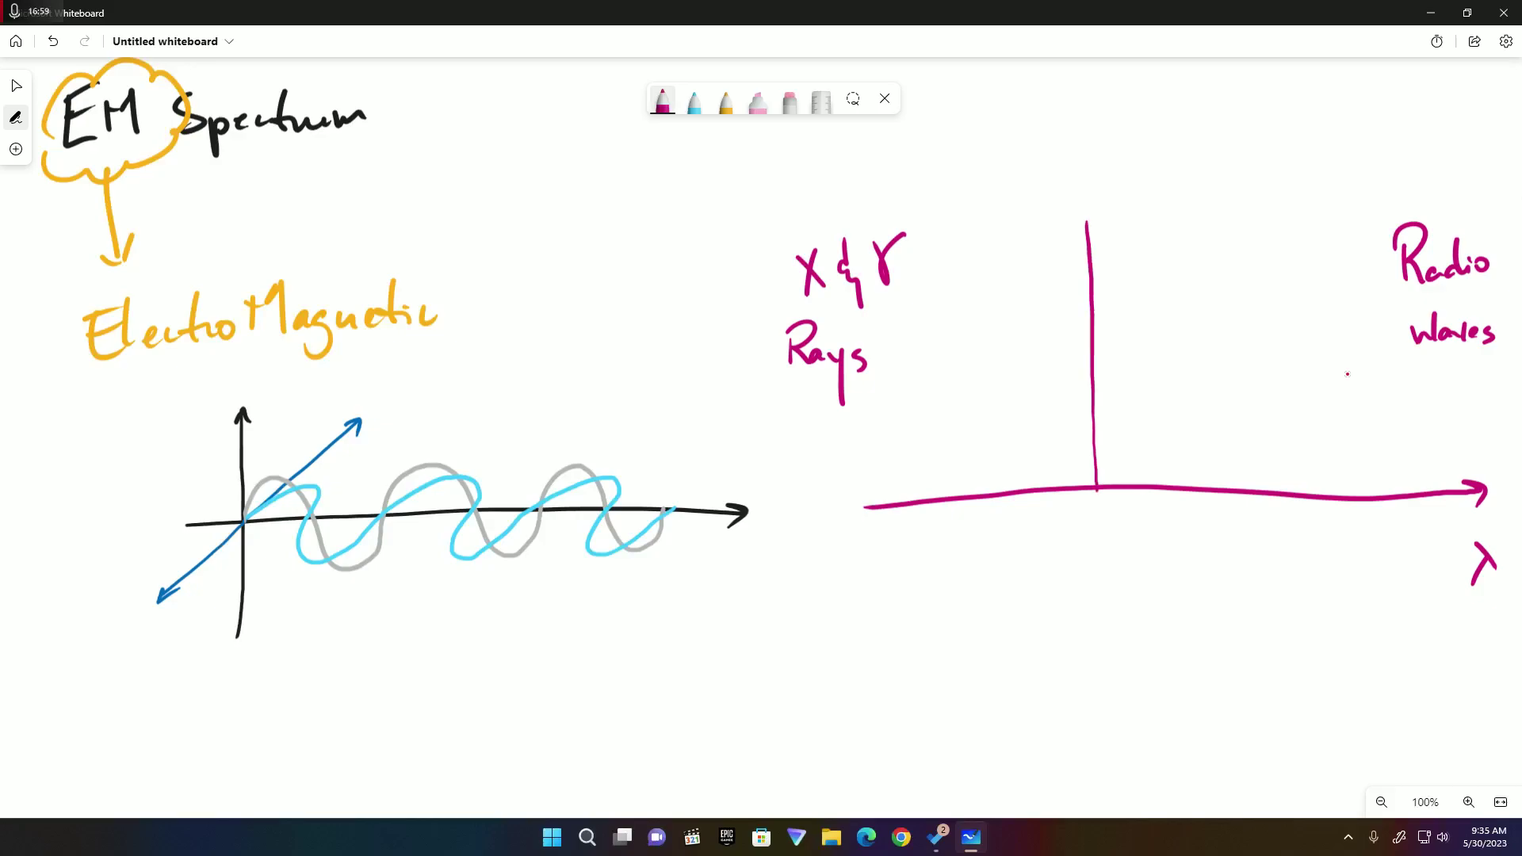
{"action": "left_click_drag", "start_coordinate": [1139, 220], "coordinate": [1154, 370]}
{"action": "left_click", "coordinate": [789, 101]}
{"action": "left_click_drag", "start_coordinate": [1079, 317], "coordinate": [1163, 309]}
Draw two close magenta vertical lines above the middle of the λ arrow and write "visible light" vertically between them
{"action": "left_click", "coordinate": [662, 100]}
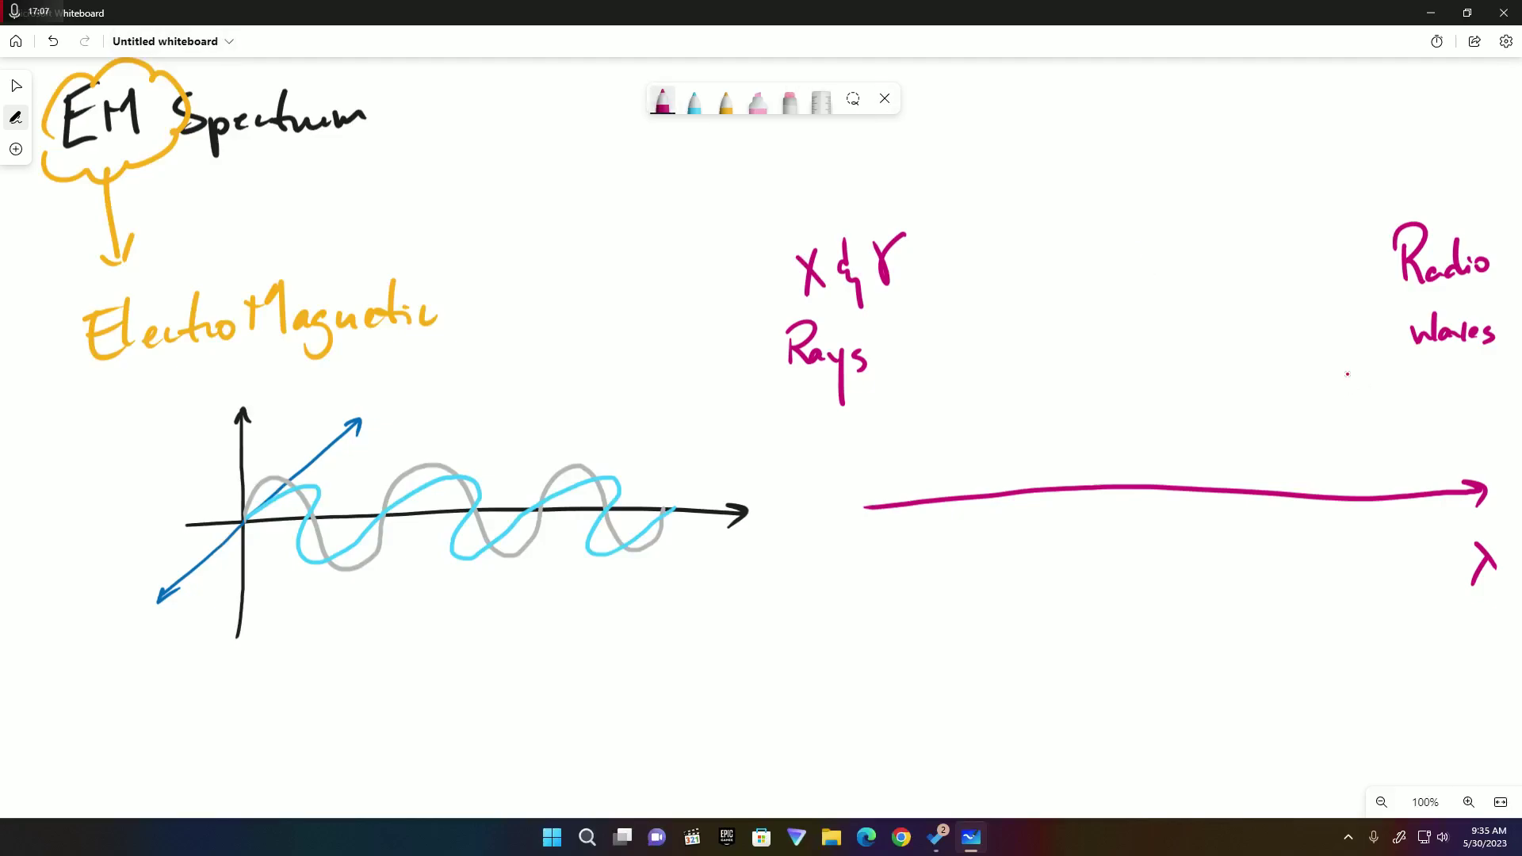
{"action": "left_click_drag", "start_coordinate": [1082, 128], "coordinate": [1108, 478]}
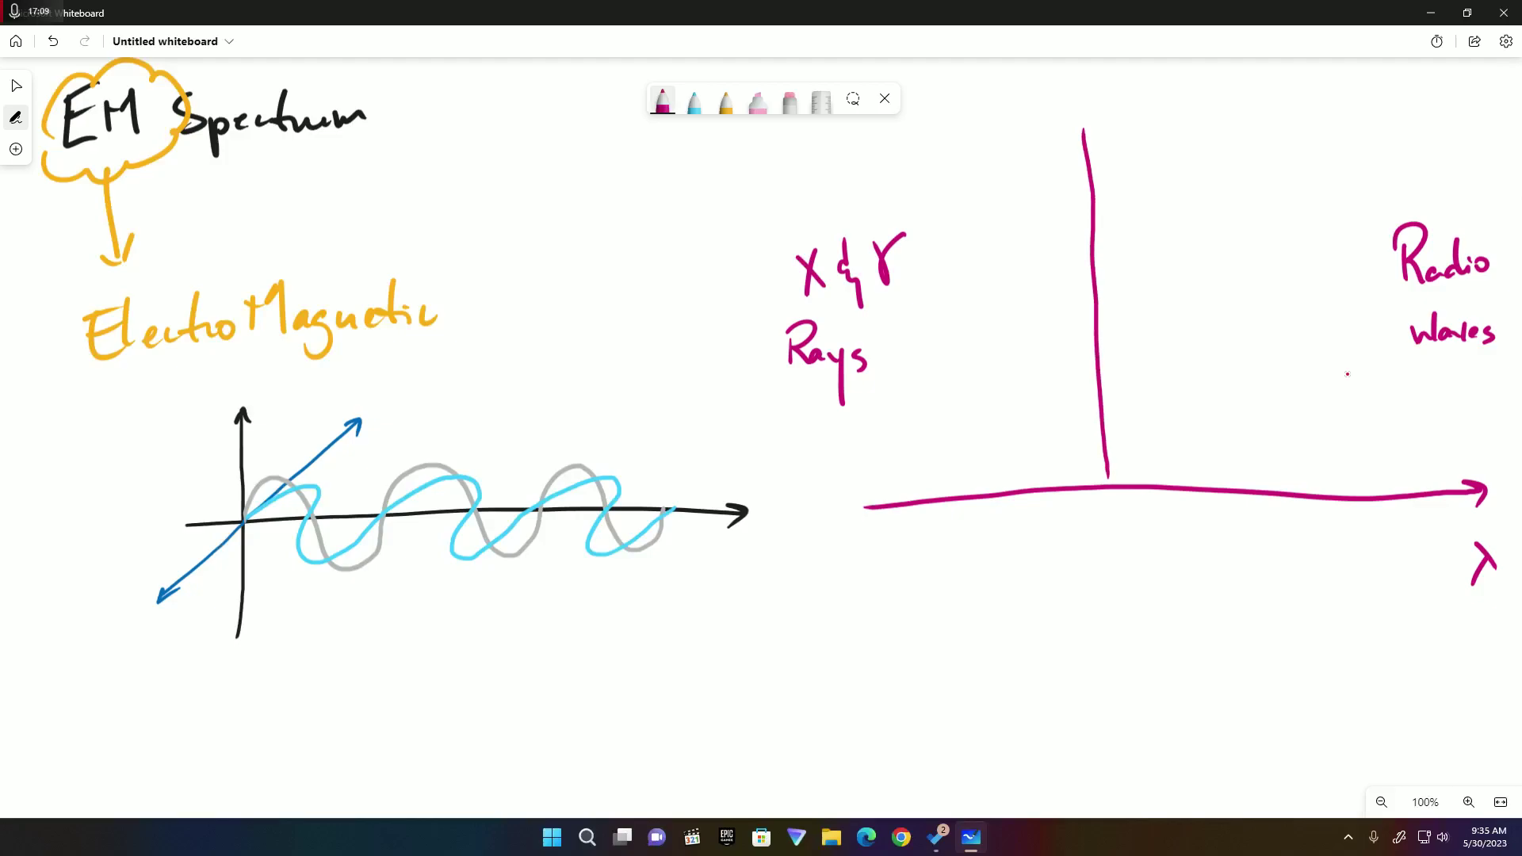
{"action": "left_click_drag", "start_coordinate": [1121, 129], "coordinate": [1142, 487]}
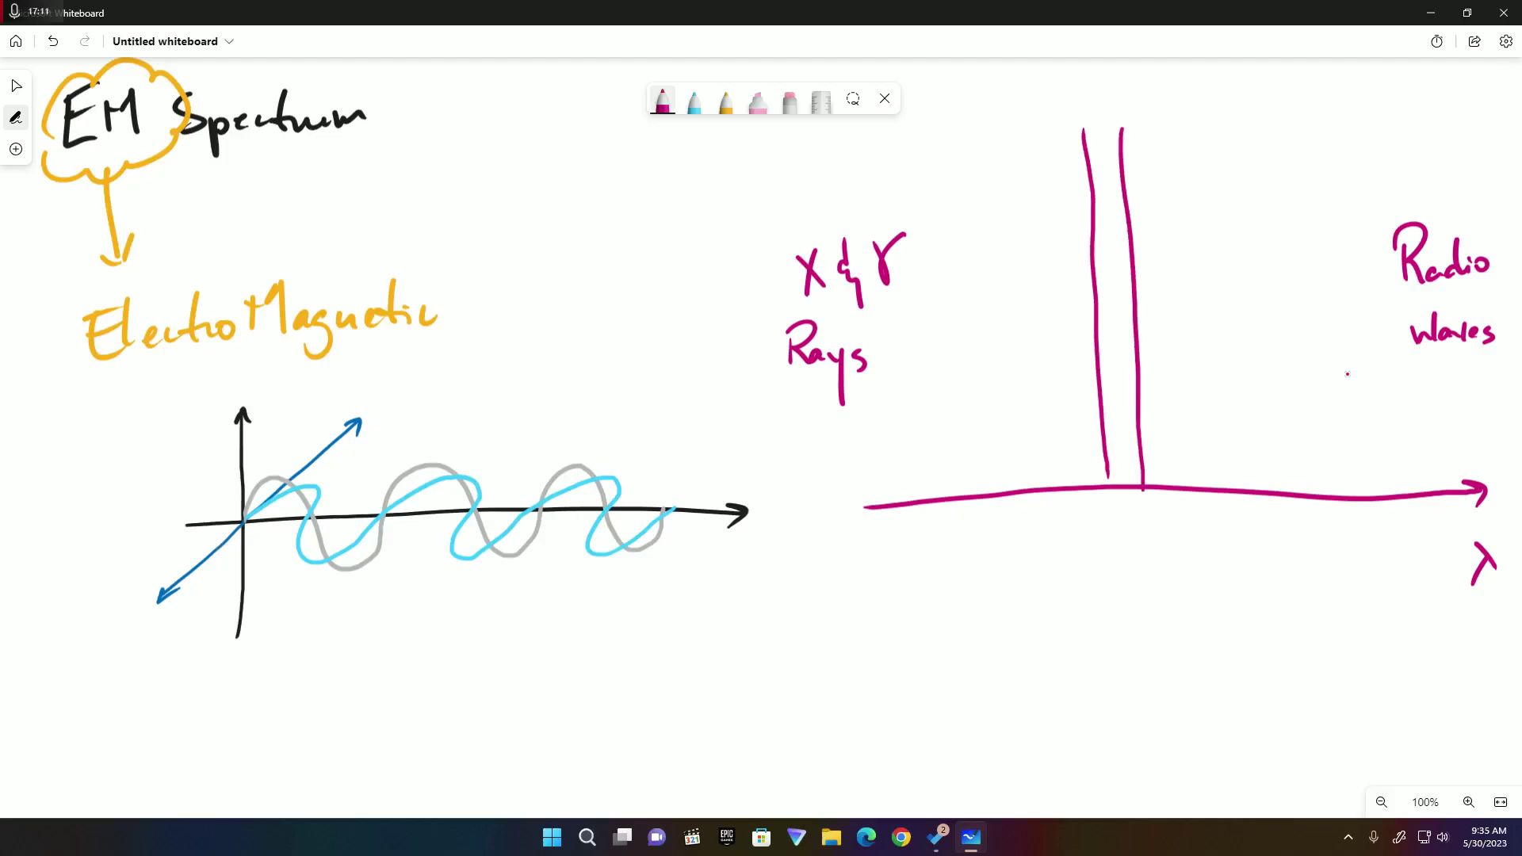
{"action": "mouse_move", "coordinate": [1088, 119]}
{"action": "left_mouse_down"}
{"action": "mouse_move", "coordinate": [1096, 137]}
{"action": "mouse_move", "coordinate": [1101, 113]}
{"action": "mouse_move", "coordinate": [1117, 278]}
{"action": "mouse_move", "coordinate": [1103, 287]}
{"action": "mouse_move", "coordinate": [1109, 328]}
{"action": "left_mouse_up"}
{"action": "left_click", "coordinate": [1104, 227]}
{"action": "mouse_move", "coordinate": [1113, 333]}
{"action": "left_mouse_down"}
{"action": "mouse_move", "coordinate": [1125, 339]}
{"action": "mouse_move", "coordinate": [1113, 451]}
{"action": "mouse_move", "coordinate": [1130, 485]}
{"action": "left_mouse_up"}
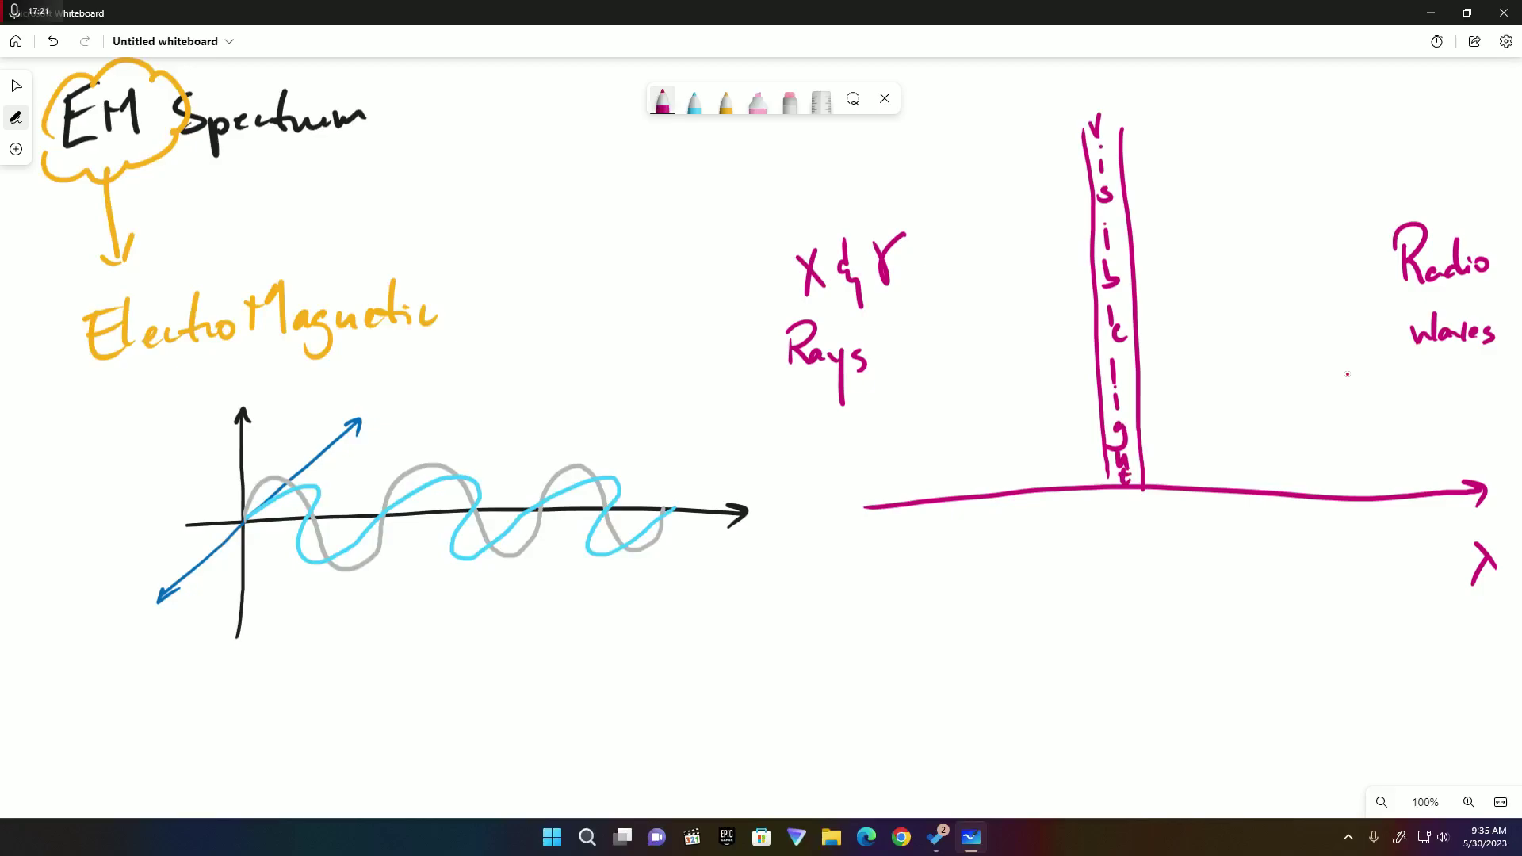
Write "Infra Red" on the longer-wavelength side of the visible light band and "UV" on the shorter-wavelength side
{"action": "mouse_move", "coordinate": [1145, 228]}
{"action": "left_mouse_down"}
{"action": "mouse_move", "coordinate": [1160, 254]}
{"action": "mouse_move", "coordinate": [1187, 258]}
{"action": "left_mouse_up"}
{"action": "mouse_move", "coordinate": [1193, 206]}
{"action": "left_mouse_down"}
{"action": "mouse_move", "coordinate": [1187, 268]}
{"action": "mouse_move", "coordinate": [1227, 248]}
{"action": "left_mouse_up"}
{"action": "left_click_drag", "start_coordinate": [1161, 293], "coordinate": [1163, 324]}
{"action": "left_click_drag", "start_coordinate": [1162, 290], "coordinate": [1181, 322]}
{"action": "left_click_drag", "start_coordinate": [1184, 314], "coordinate": [1200, 319]}
{"action": "left_click_drag", "start_coordinate": [1210, 277], "coordinate": [1210, 319]}
{"action": "mouse_move", "coordinate": [978, 252]}
{"action": "left_mouse_down"}
{"action": "mouse_move", "coordinate": [984, 282]}
{"action": "mouse_move", "coordinate": [997, 251]}
{"action": "left_mouse_up"}
{"action": "mouse_move", "coordinate": [1002, 252]}
{"action": "left_mouse_down"}
{"action": "mouse_move", "coordinate": [1008, 276]}
{"action": "mouse_move", "coordinate": [1021, 247]}
{"action": "left_mouse_up"}
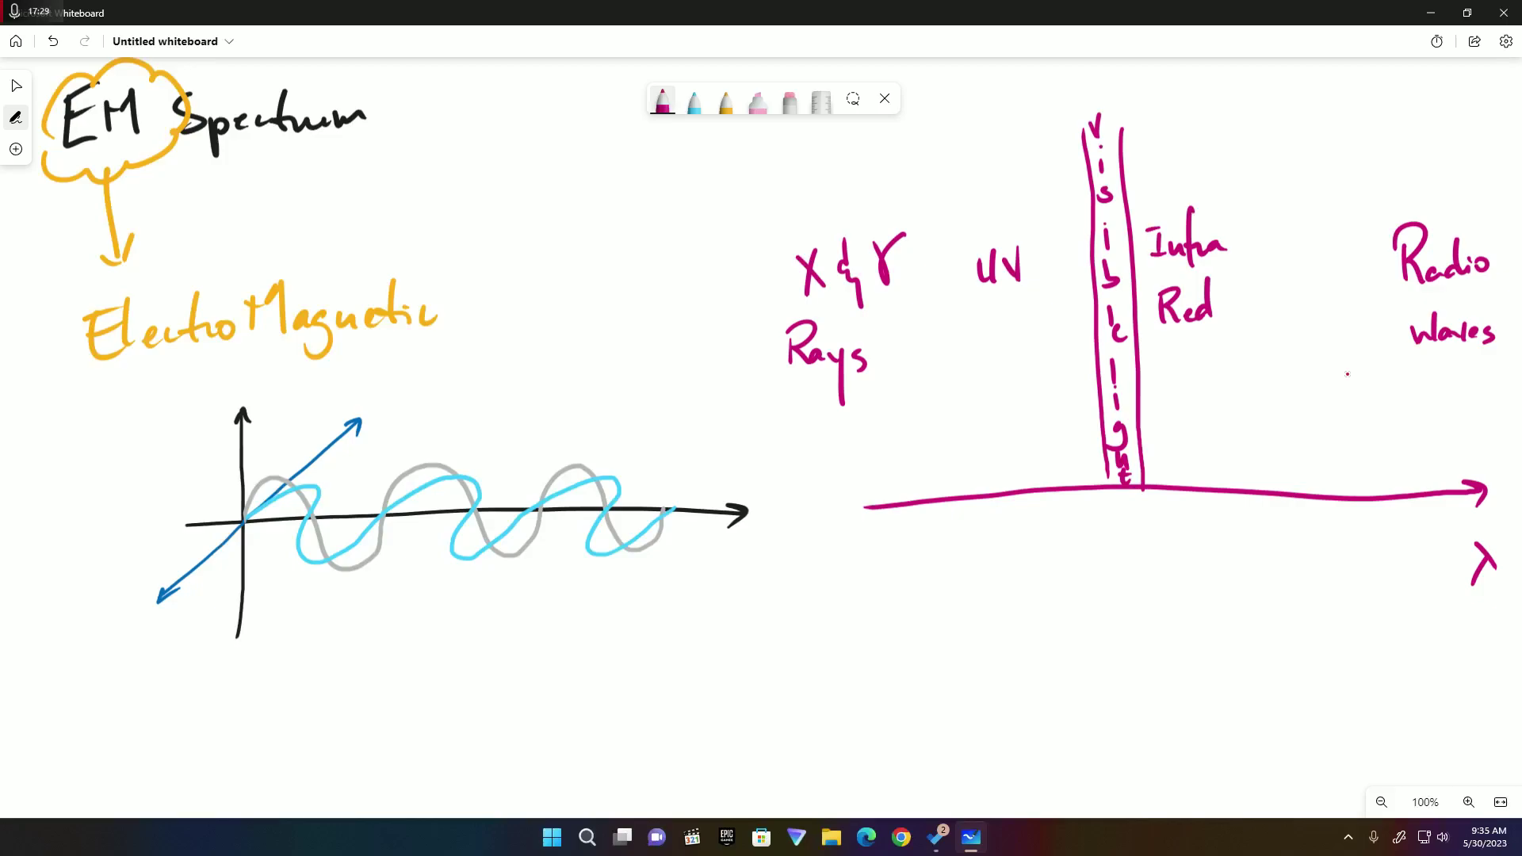
Write "Micro waves" in magenta between "Infra Red" and "Radio waves"
{"action": "mouse_move", "coordinate": [1267, 377]}
{"action": "left_mouse_down"}
{"action": "mouse_move", "coordinate": [1279, 343]}
{"action": "mouse_move", "coordinate": [1297, 374]}
{"action": "left_mouse_up"}
{"action": "mouse_move", "coordinate": [1300, 362]}
{"action": "left_mouse_down"}
{"action": "mouse_move", "coordinate": [1303, 376]}
{"action": "mouse_move", "coordinate": [1348, 373]}
{"action": "left_mouse_up"}
{"action": "mouse_move", "coordinate": [1262, 408]}
{"action": "left_mouse_down"}
{"action": "mouse_move", "coordinate": [1304, 428]}
{"action": "mouse_move", "coordinate": [1346, 412]}
{"action": "left_mouse_up"}
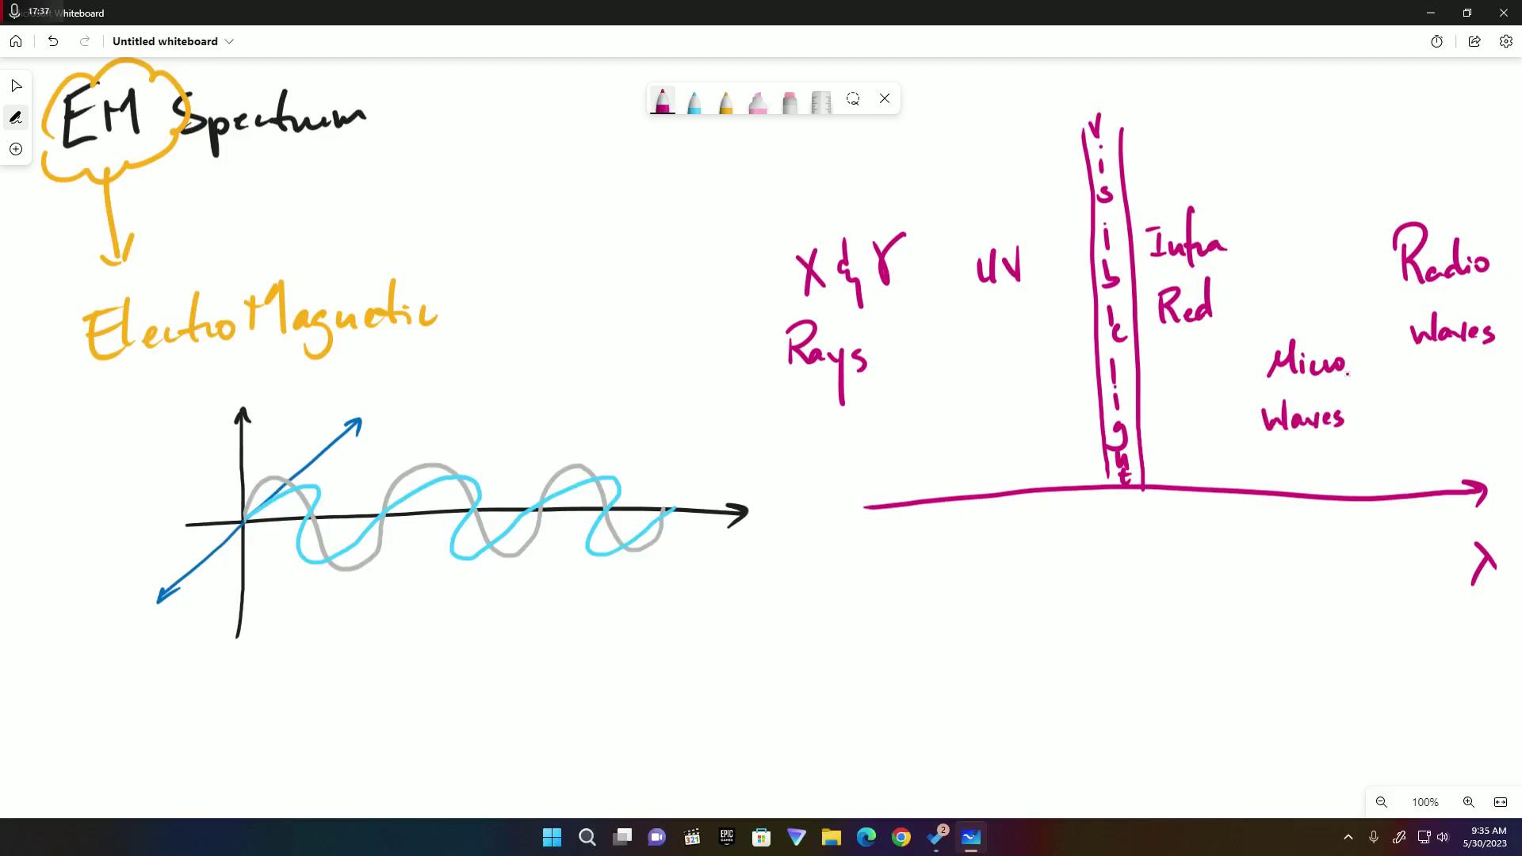
Draw a green curved arrow pointing down from the base of the visible light band
{"action": "left_click", "coordinate": [726, 102]}
{"action": "left_click", "coordinate": [726, 101]}
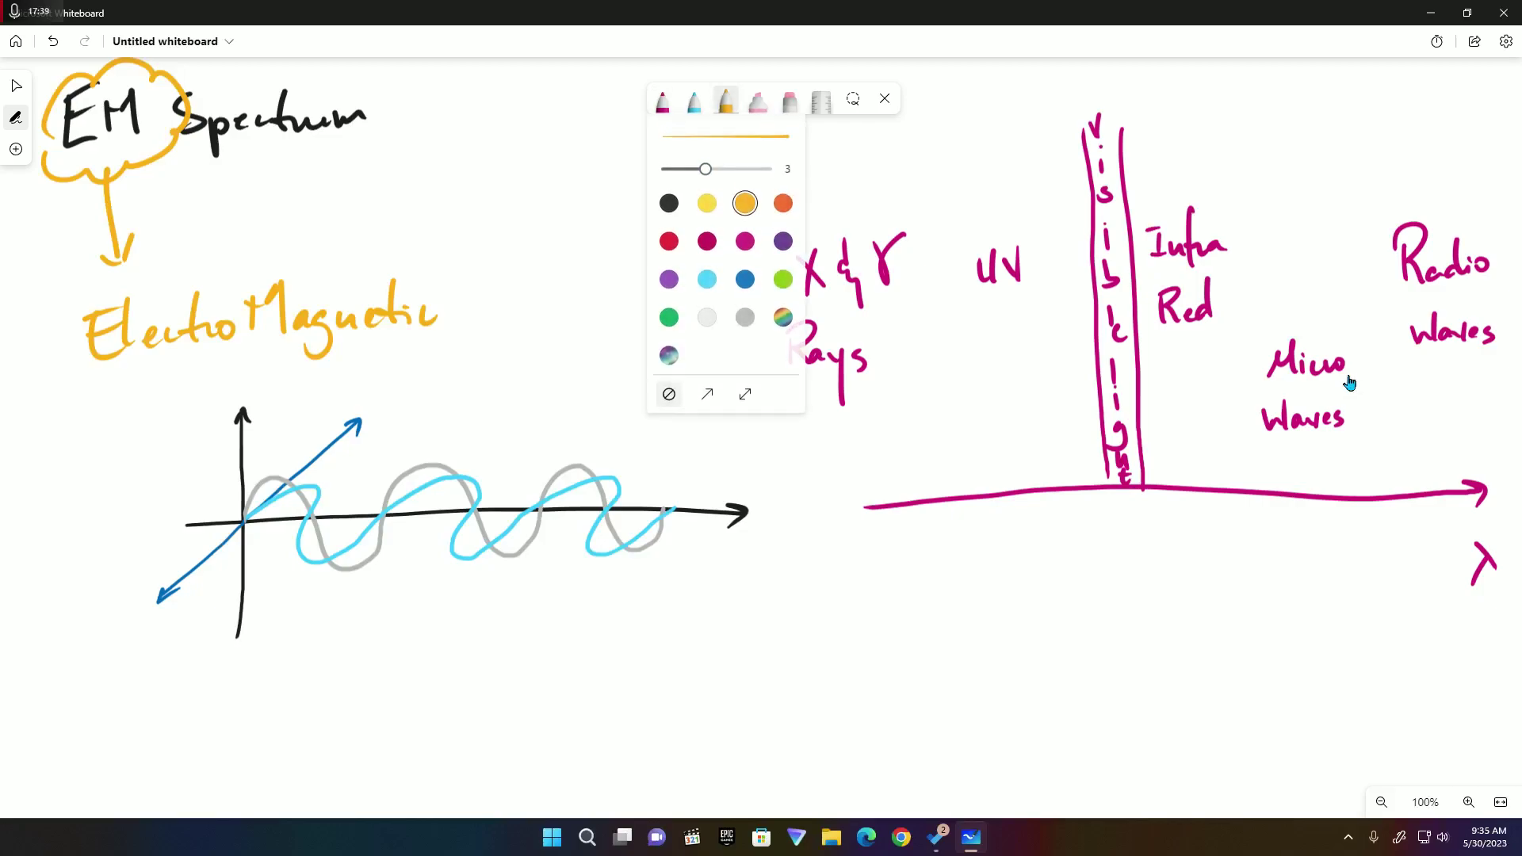
{"action": "left_click", "coordinate": [669, 318]}
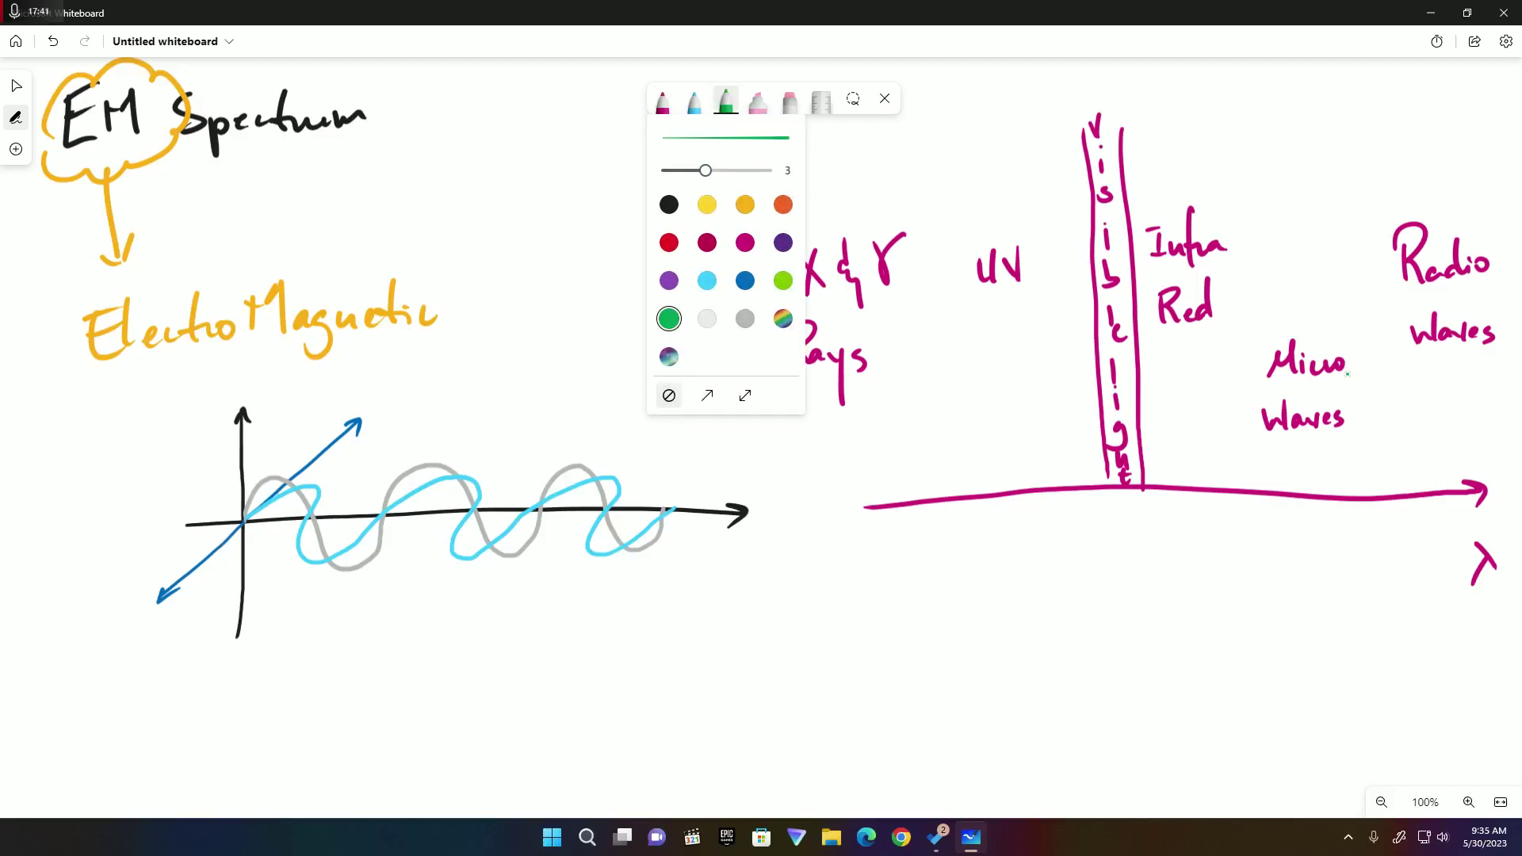
{"action": "left_click_drag", "start_coordinate": [1116, 487], "coordinate": [1062, 564]}
{"action": "left_click_drag", "start_coordinate": [1048, 553], "coordinate": [1080, 547]}
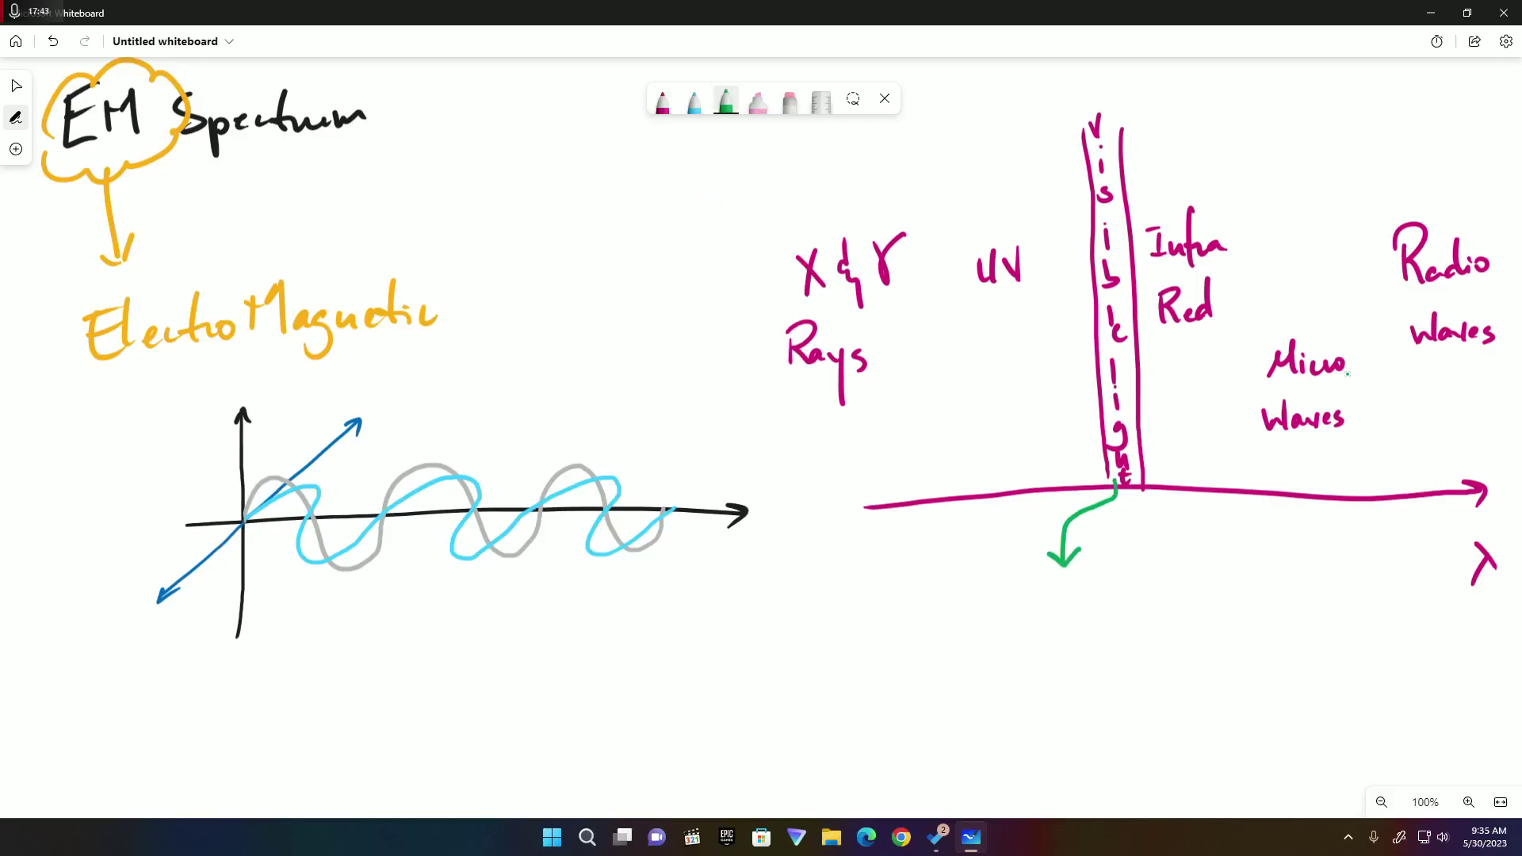
Write "VIBGYOR" in green below the curved arrow and underline it with a horizontal arrow labelled λ
{"action": "mouse_move", "coordinate": [985, 609]}
{"action": "left_mouse_down"}
{"action": "mouse_move", "coordinate": [996, 630]}
{"action": "mouse_move", "coordinate": [1002, 605]}
{"action": "mouse_move", "coordinate": [1029, 629]}
{"action": "left_mouse_up"}
{"action": "mouse_move", "coordinate": [1029, 610]}
{"action": "left_mouse_down"}
{"action": "mouse_move", "coordinate": [1029, 631]}
{"action": "mouse_move", "coordinate": [1066, 618]}
{"action": "mouse_move", "coordinate": [1068, 634]}
{"action": "left_mouse_up"}
{"action": "key", "text": "ctrl+z"}
{"action": "key", "text": "ctrl+z"}
{"action": "left_click_drag", "start_coordinate": [1070, 607], "coordinate": [1085, 631]}
{"action": "left_click_drag", "start_coordinate": [1107, 605], "coordinate": [1121, 608]}
{"action": "left_click_drag", "start_coordinate": [1121, 605], "coordinate": [1142, 631]}
{"action": "mouse_move", "coordinate": [990, 665]}
{"action": "left_mouse_down"}
{"action": "mouse_move", "coordinate": [1177, 650]}
{"action": "mouse_move", "coordinate": [1168, 666]}
{"action": "mouse_move", "coordinate": [1214, 682]}
{"action": "mouse_move", "coordinate": [1197, 692]}
{"action": "left_mouse_up"}
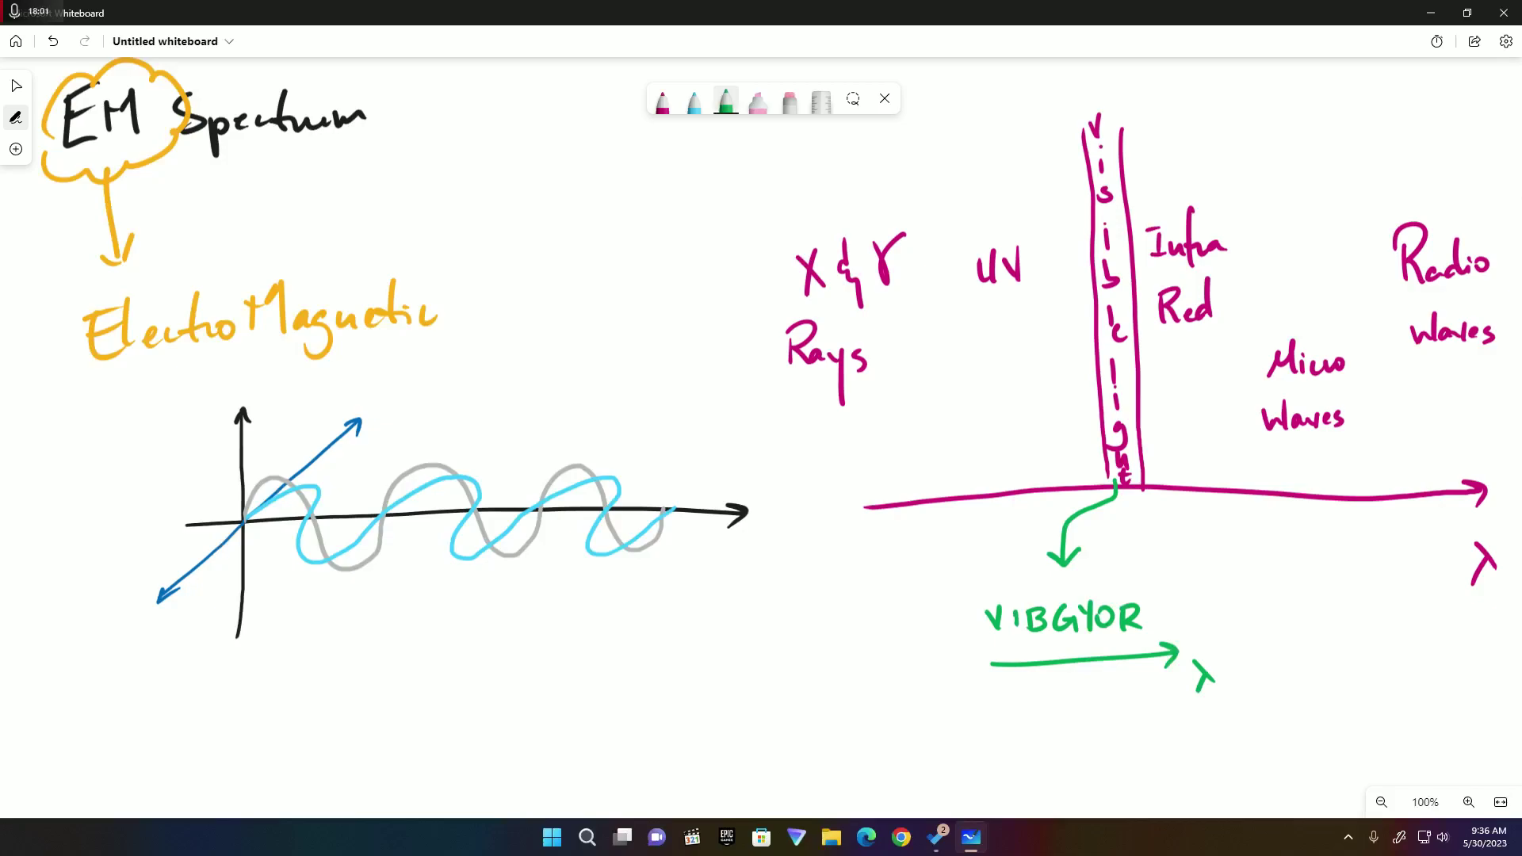
Draw green connector lines from the R of "VIBGYOR" to the label "longest" and from the V to the label "shortest"
{"action": "left_click_drag", "start_coordinate": [1016, 616], "coordinate": [1017, 635]}
{"action": "mouse_move", "coordinate": [1136, 592]}
{"action": "left_mouse_down"}
{"action": "mouse_move", "coordinate": [1189, 551]}
{"action": "mouse_move", "coordinate": [1230, 564]}
{"action": "mouse_move", "coordinate": [1288, 553]}
{"action": "mouse_move", "coordinate": [1277, 567]}
{"action": "left_mouse_up"}
{"action": "mouse_move", "coordinate": [1302, 530]}
{"action": "left_mouse_down"}
{"action": "mouse_move", "coordinate": [1304, 567]}
{"action": "mouse_move", "coordinate": [1311, 550]}
{"action": "left_mouse_up"}
{"action": "left_click_drag", "start_coordinate": [983, 602], "coordinate": [929, 561]}
{"action": "left_click_drag", "start_coordinate": [812, 535], "coordinate": [801, 557]}
{"action": "mouse_move", "coordinate": [825, 520]}
{"action": "left_mouse_down"}
{"action": "mouse_move", "coordinate": [851, 556]}
{"action": "mouse_move", "coordinate": [872, 525]}
{"action": "mouse_move", "coordinate": [896, 548]}
{"action": "mouse_move", "coordinate": [911, 541]}
{"action": "left_mouse_up"}
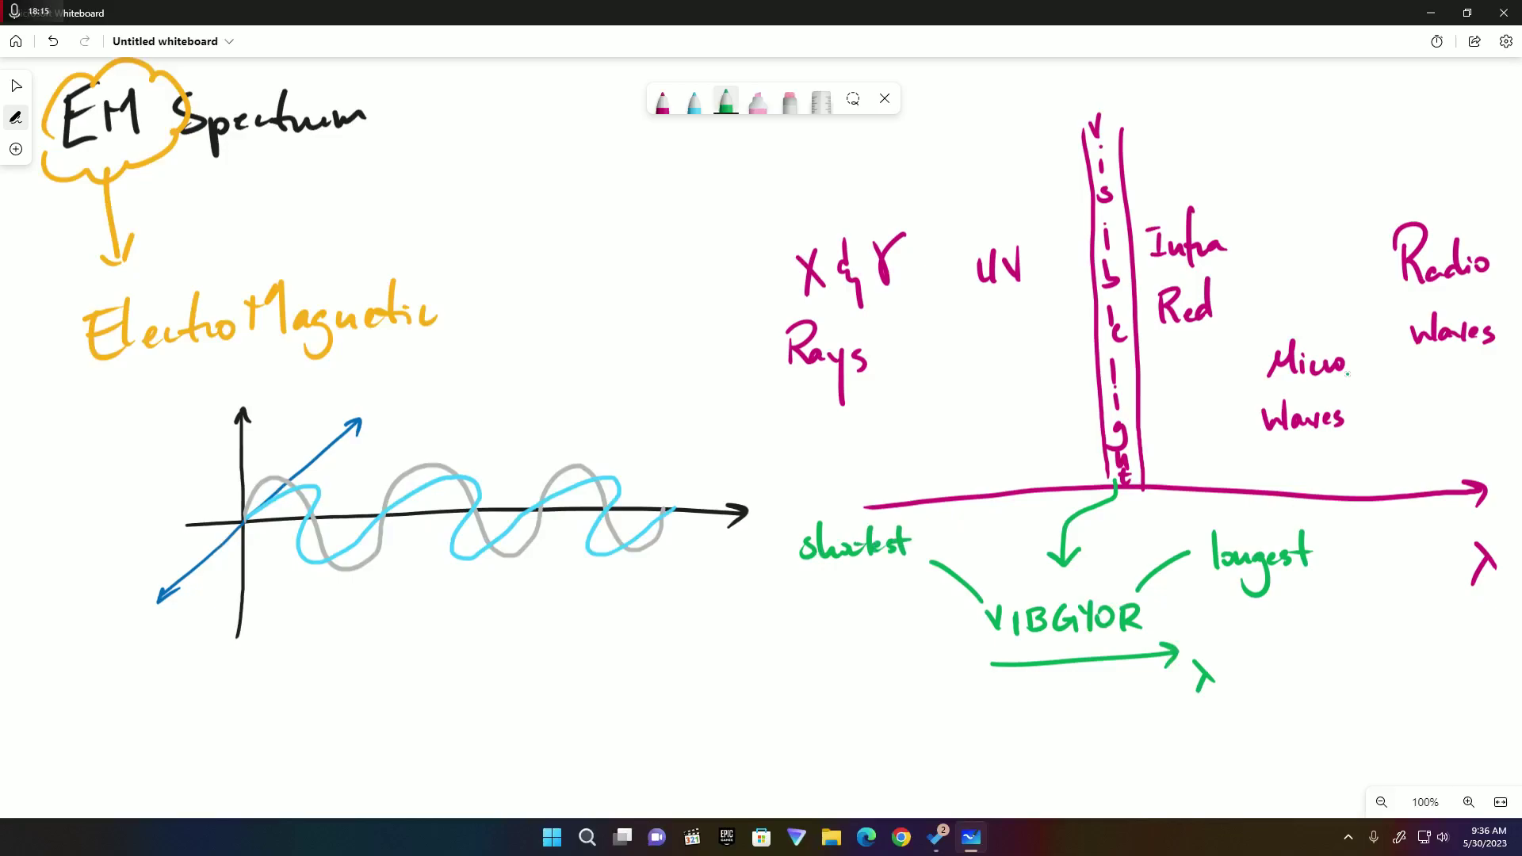